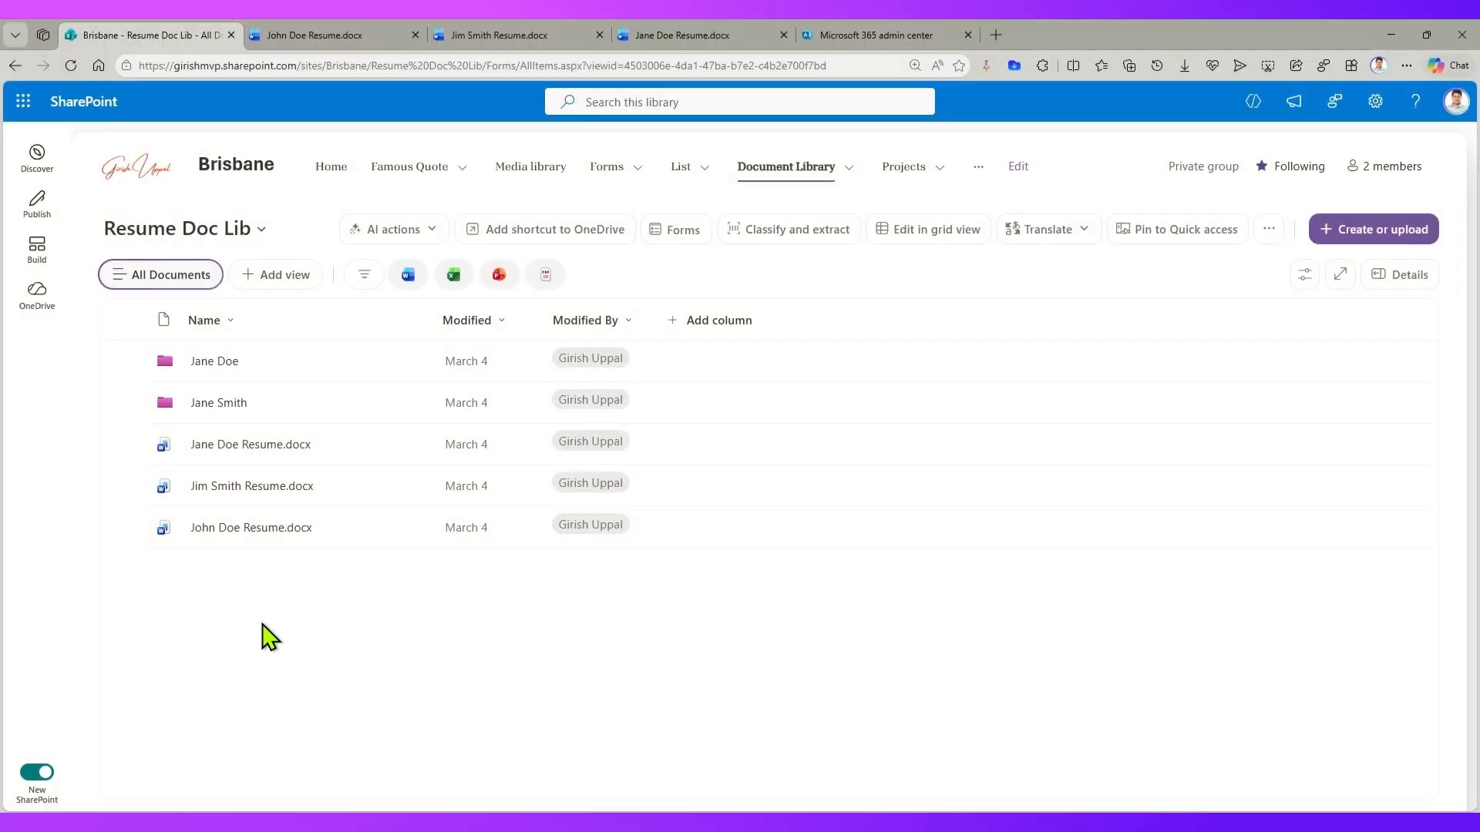
Read through the three open resume documents, checking each one's summary, work experience, skills and certifications.
left_click(326, 36)
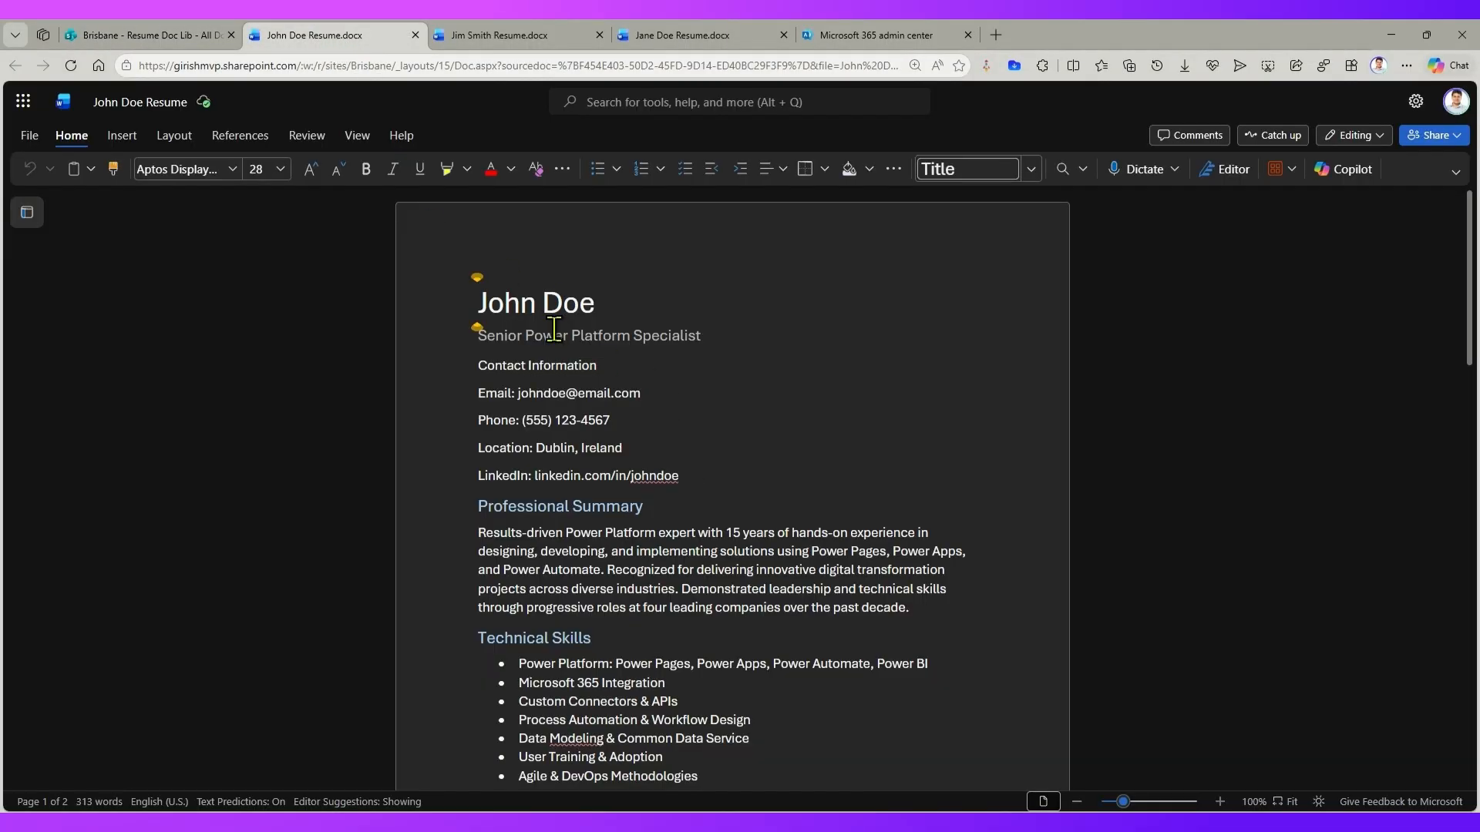
scroll(715, 442, "down", 2)
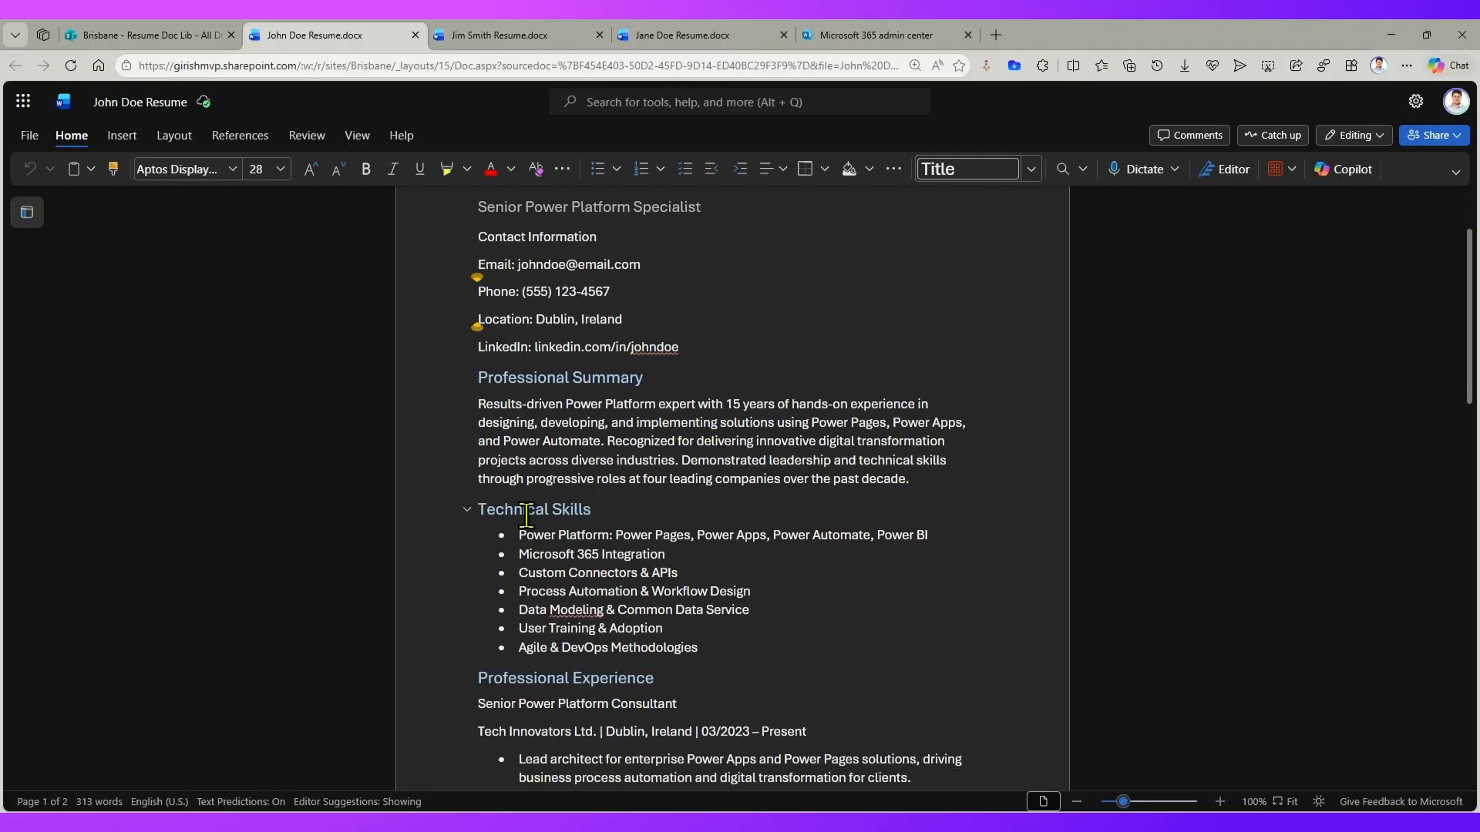
scroll(563, 617, "down", 10)
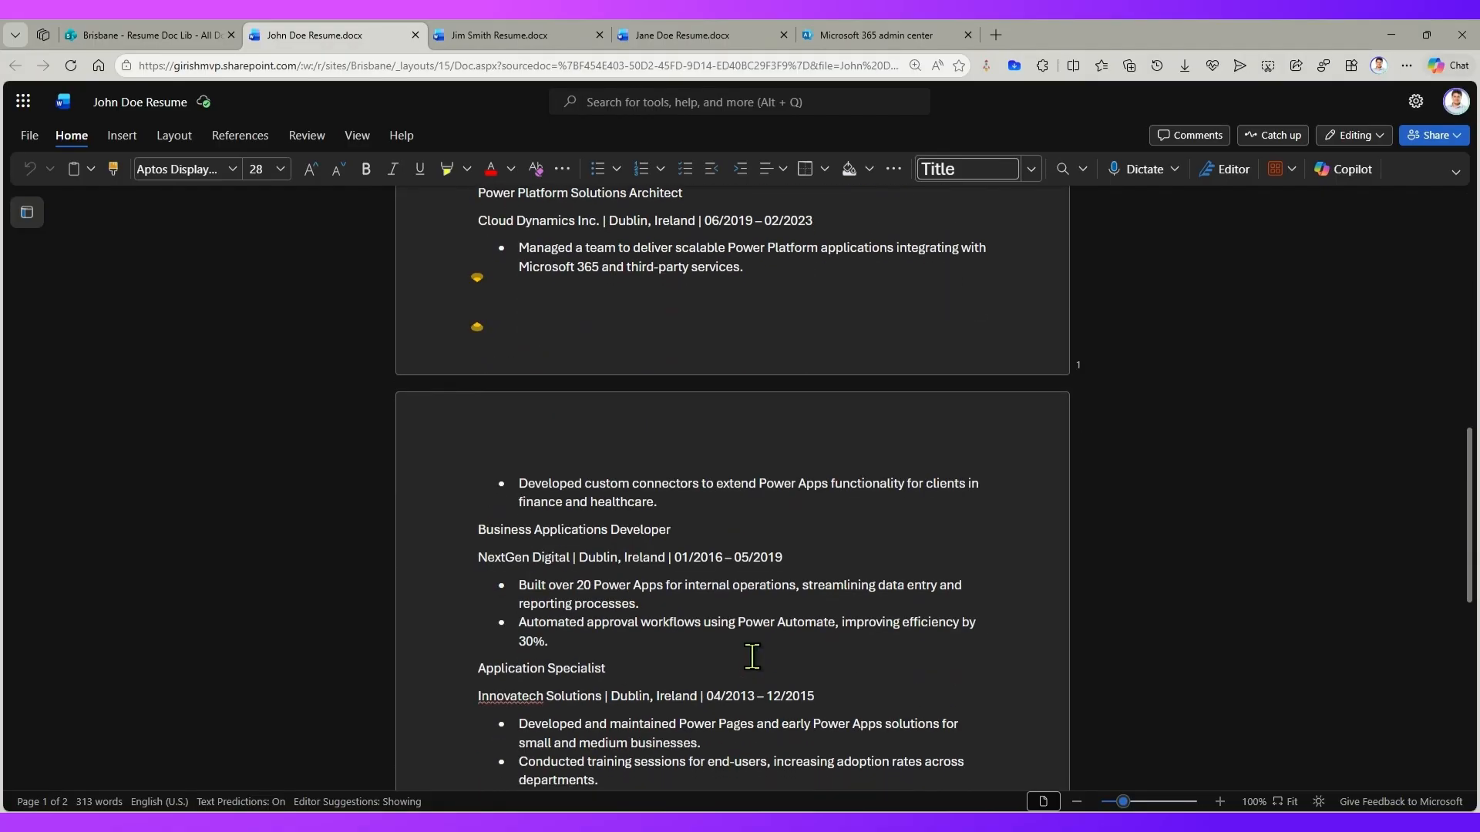
scroll(726, 602, "down", 2)
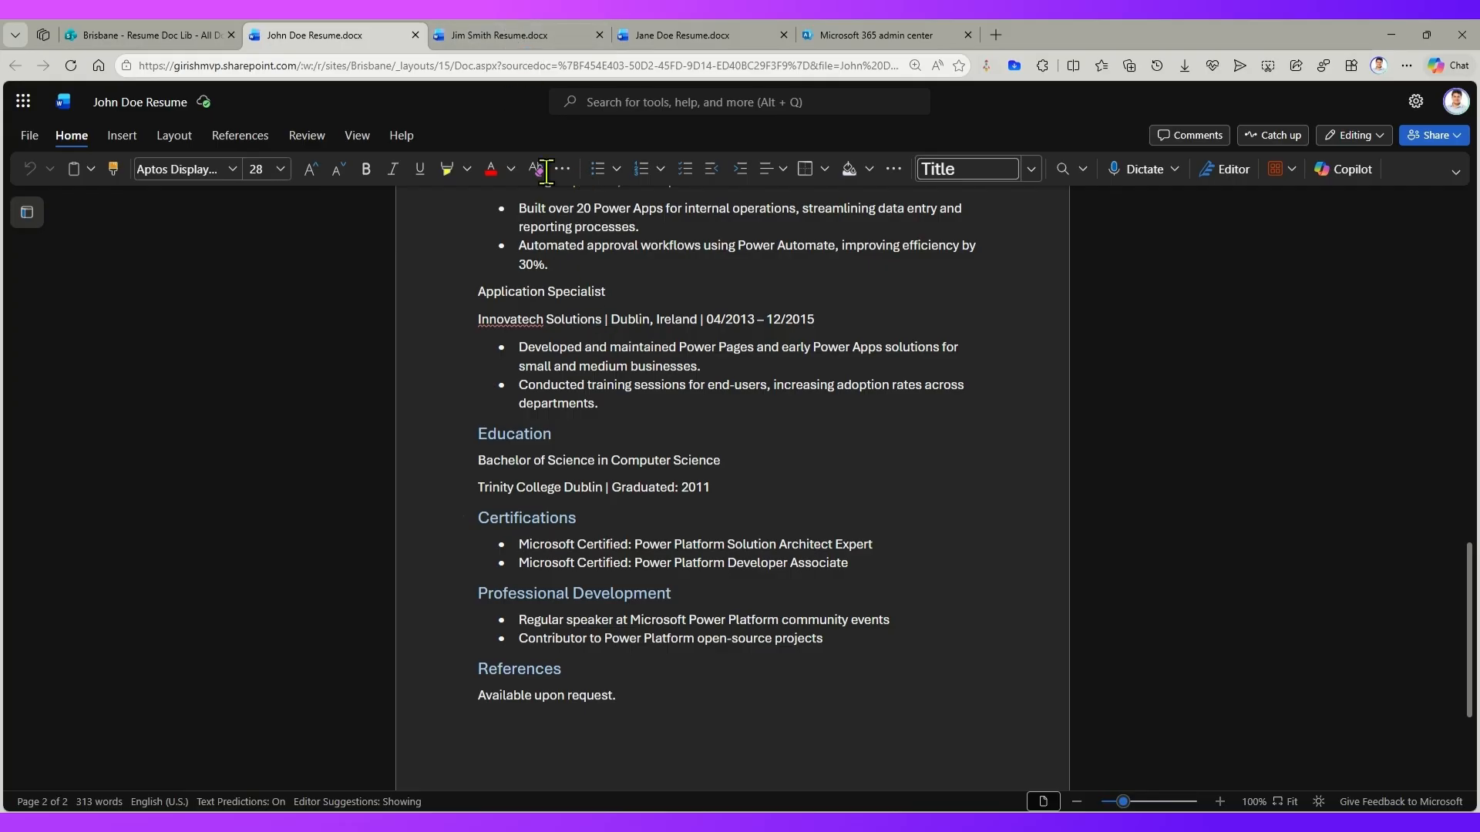
left_click(474, 28)
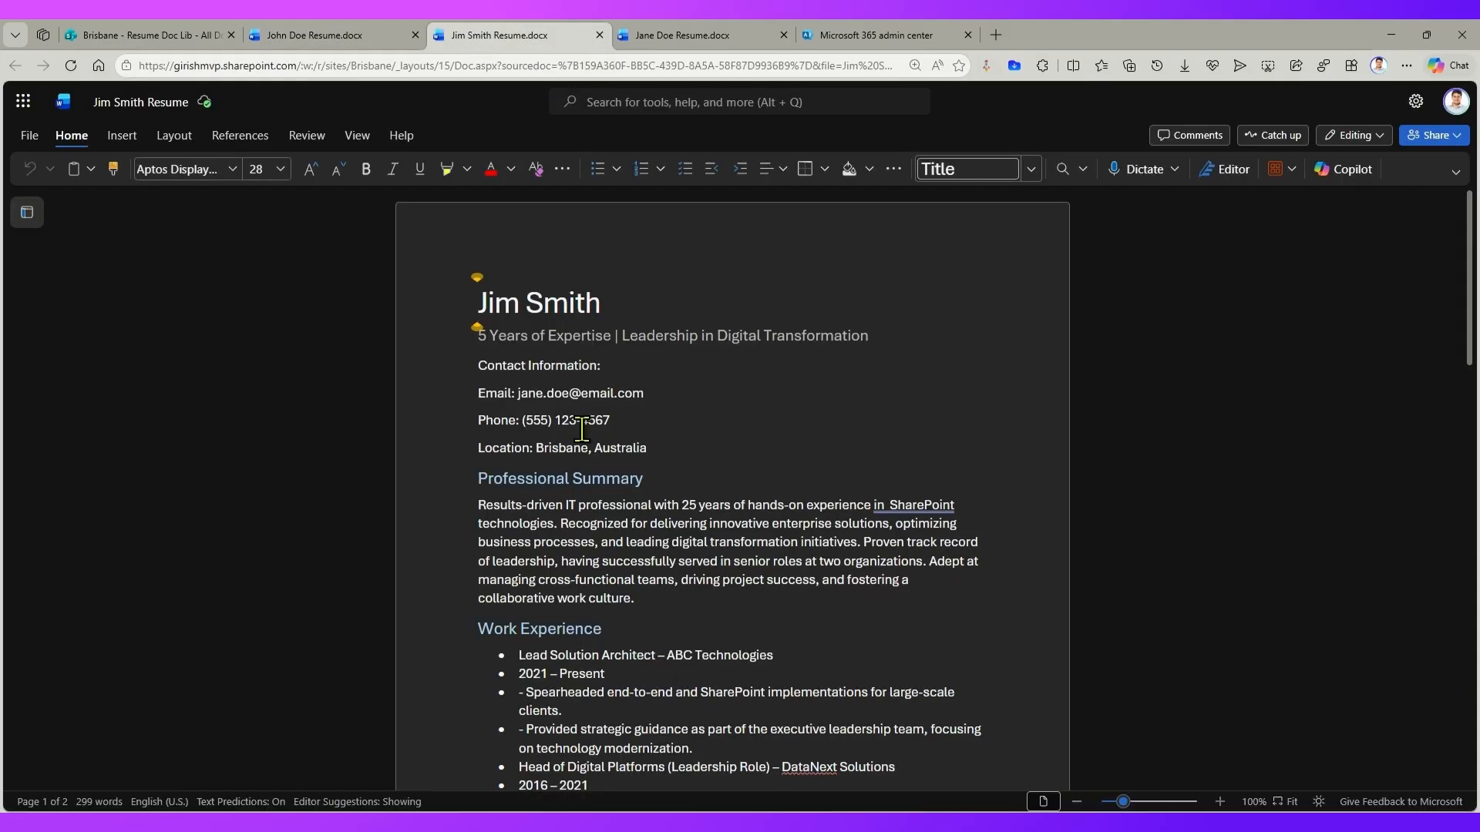
scroll(582, 430, "down", 15)
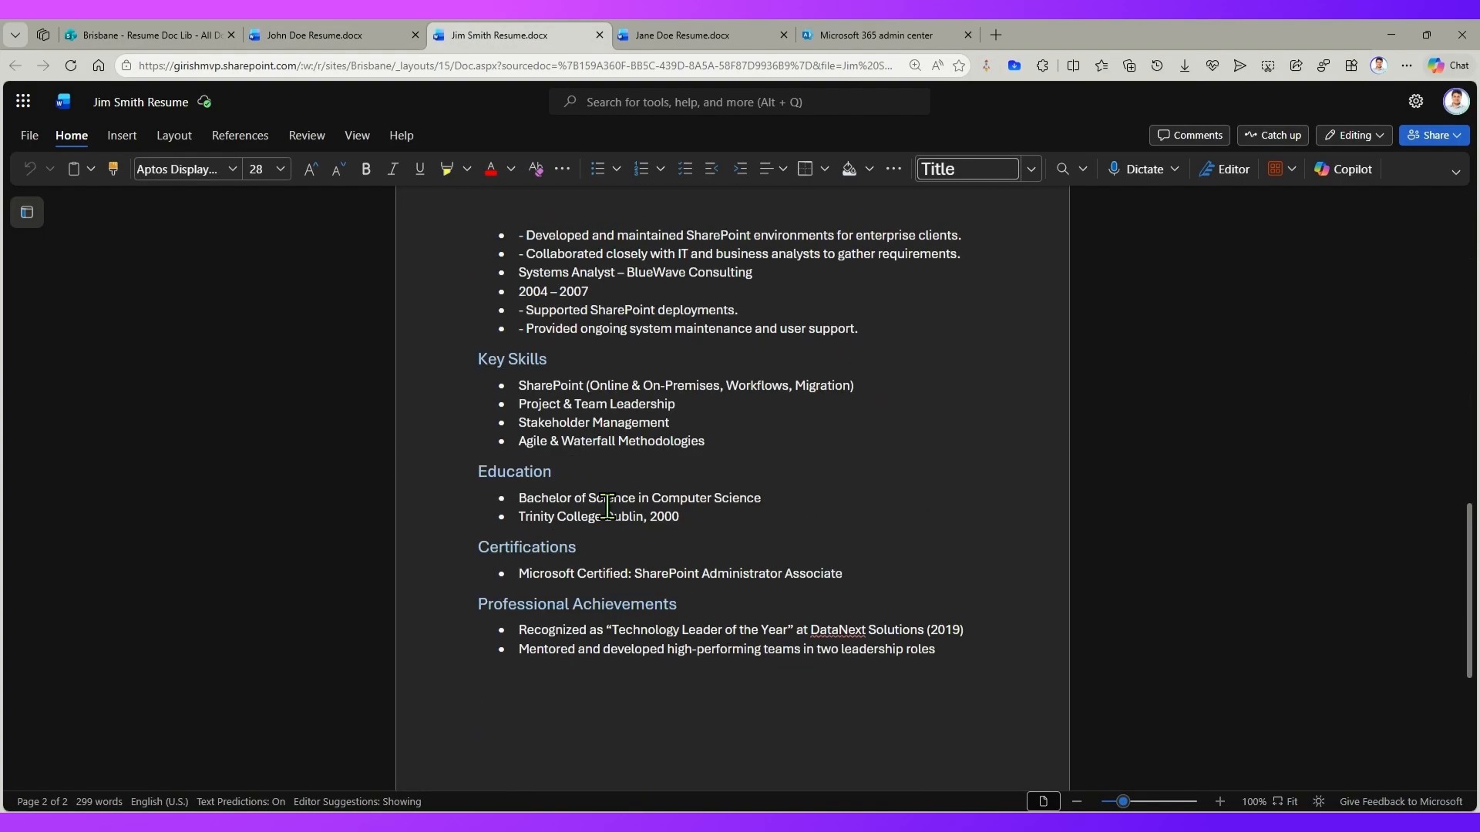
scroll(607, 506, "down", 5)
left_click(702, 33)
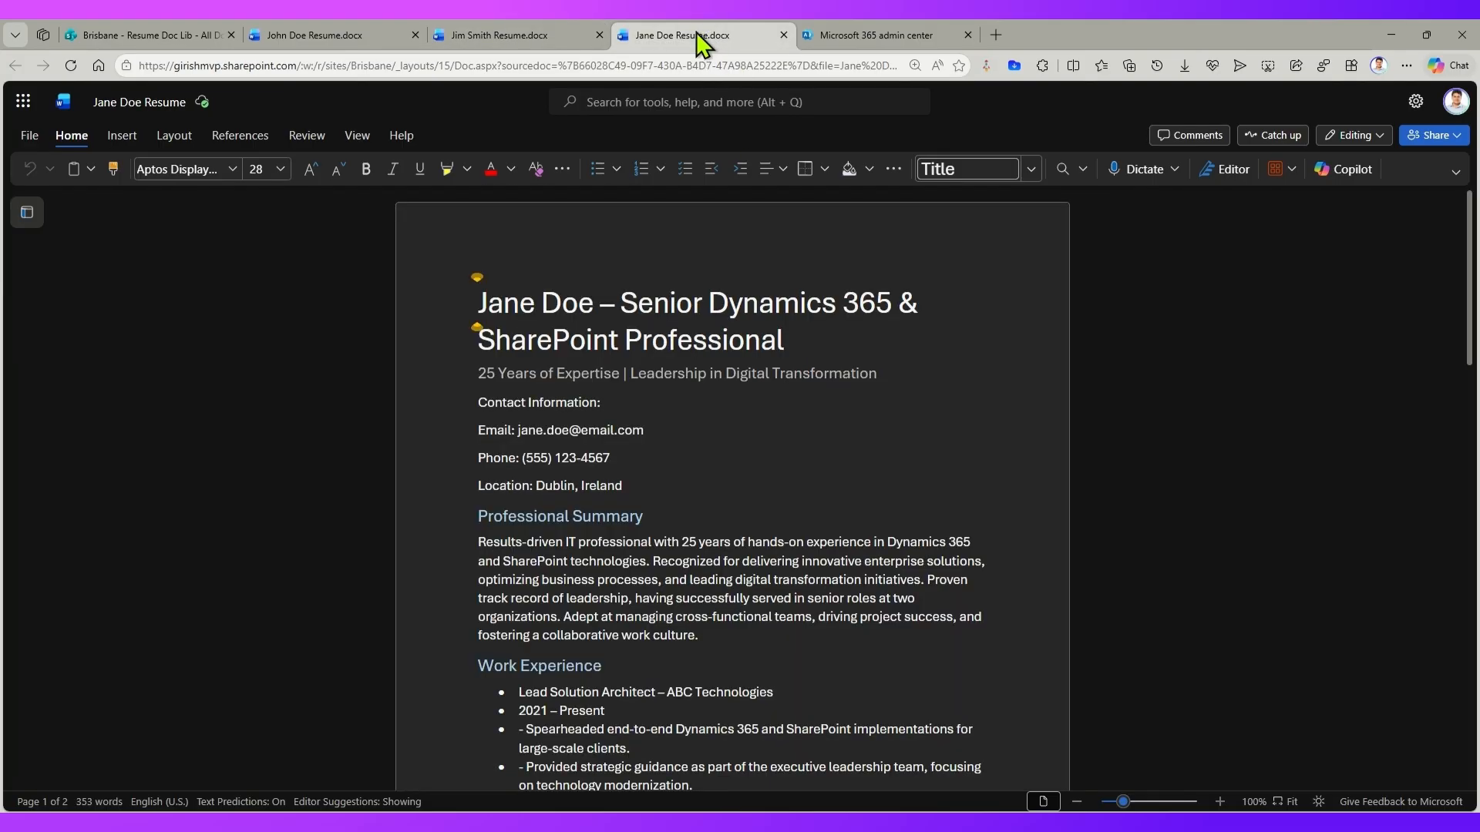
scroll(700, 472, "down", 10)
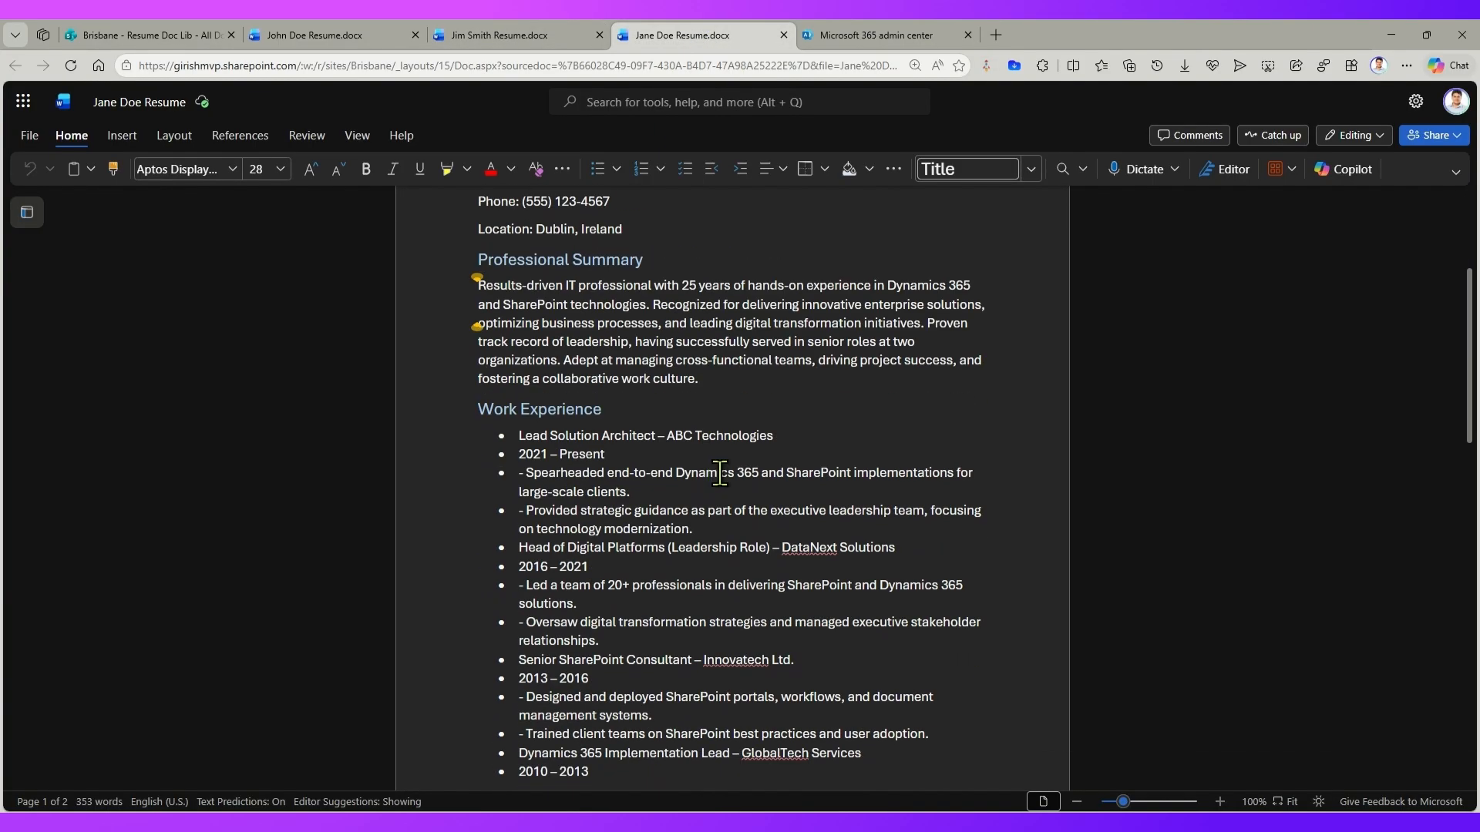
scroll(775, 494, "down", 5)
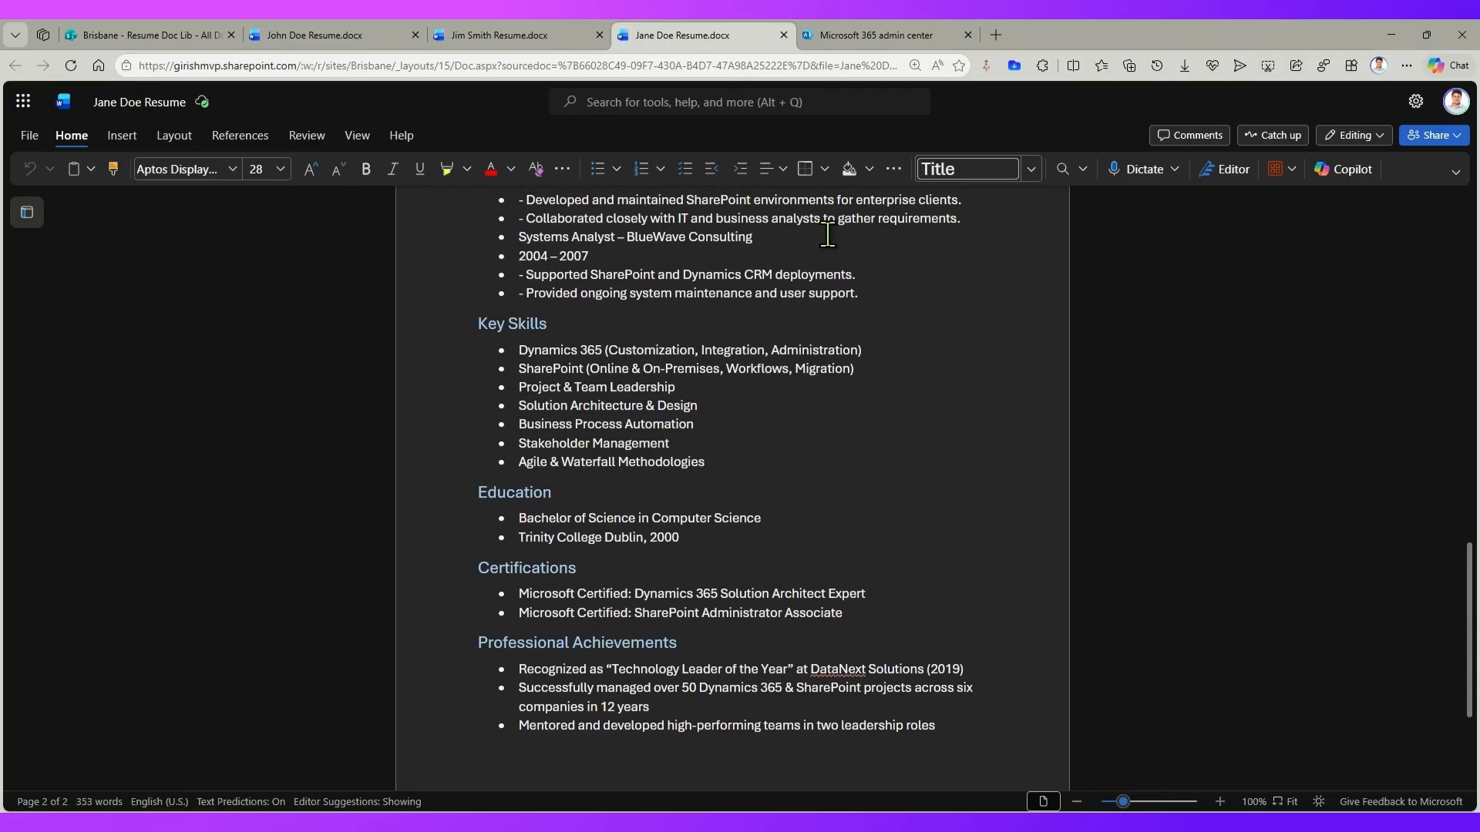
Switch to the Microsoft 365 admin center and open Pay-as-you-go services from the organization's service settings.
left_click(862, 35)
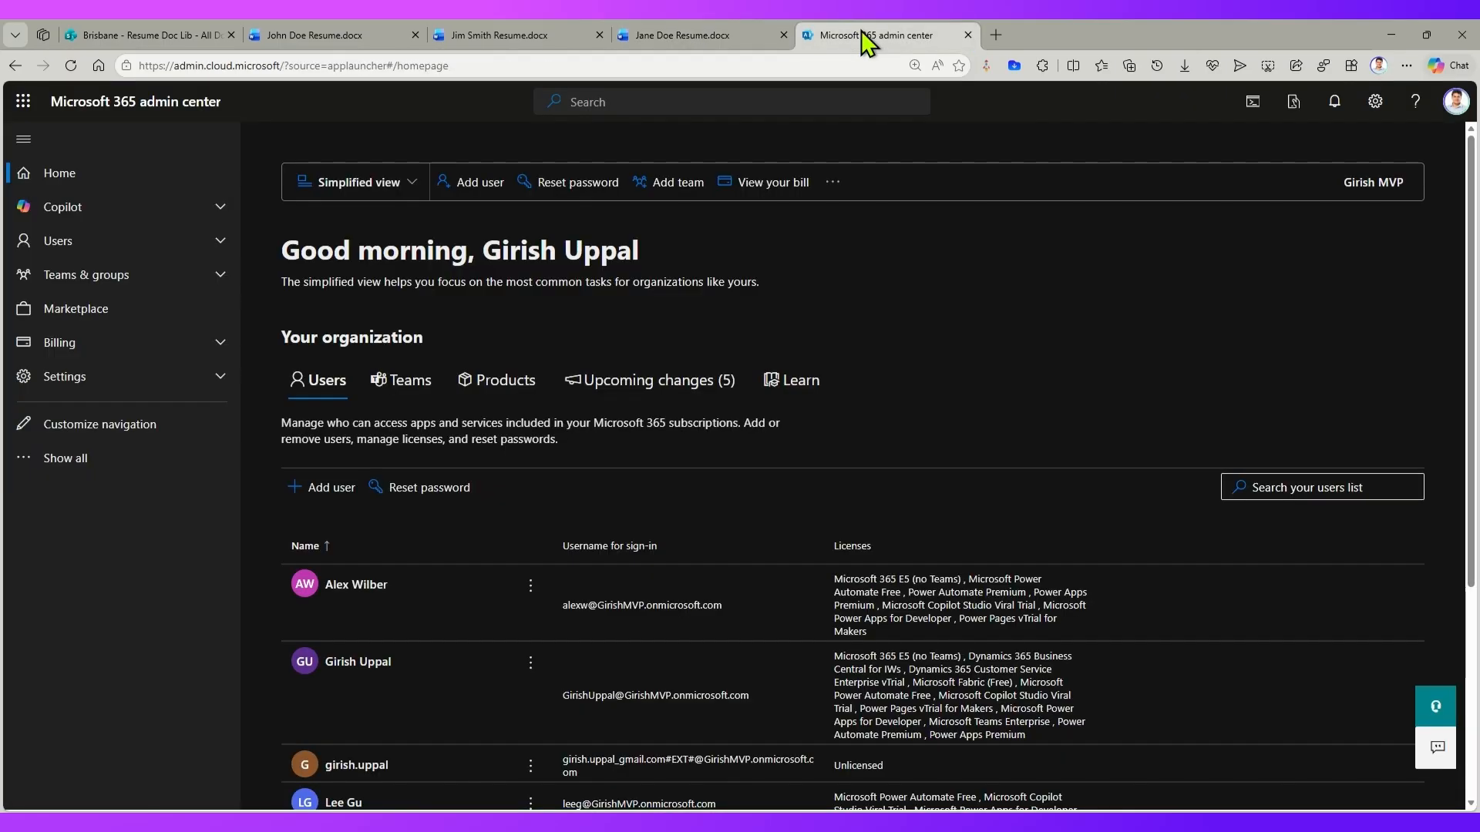
left_click(86, 33)
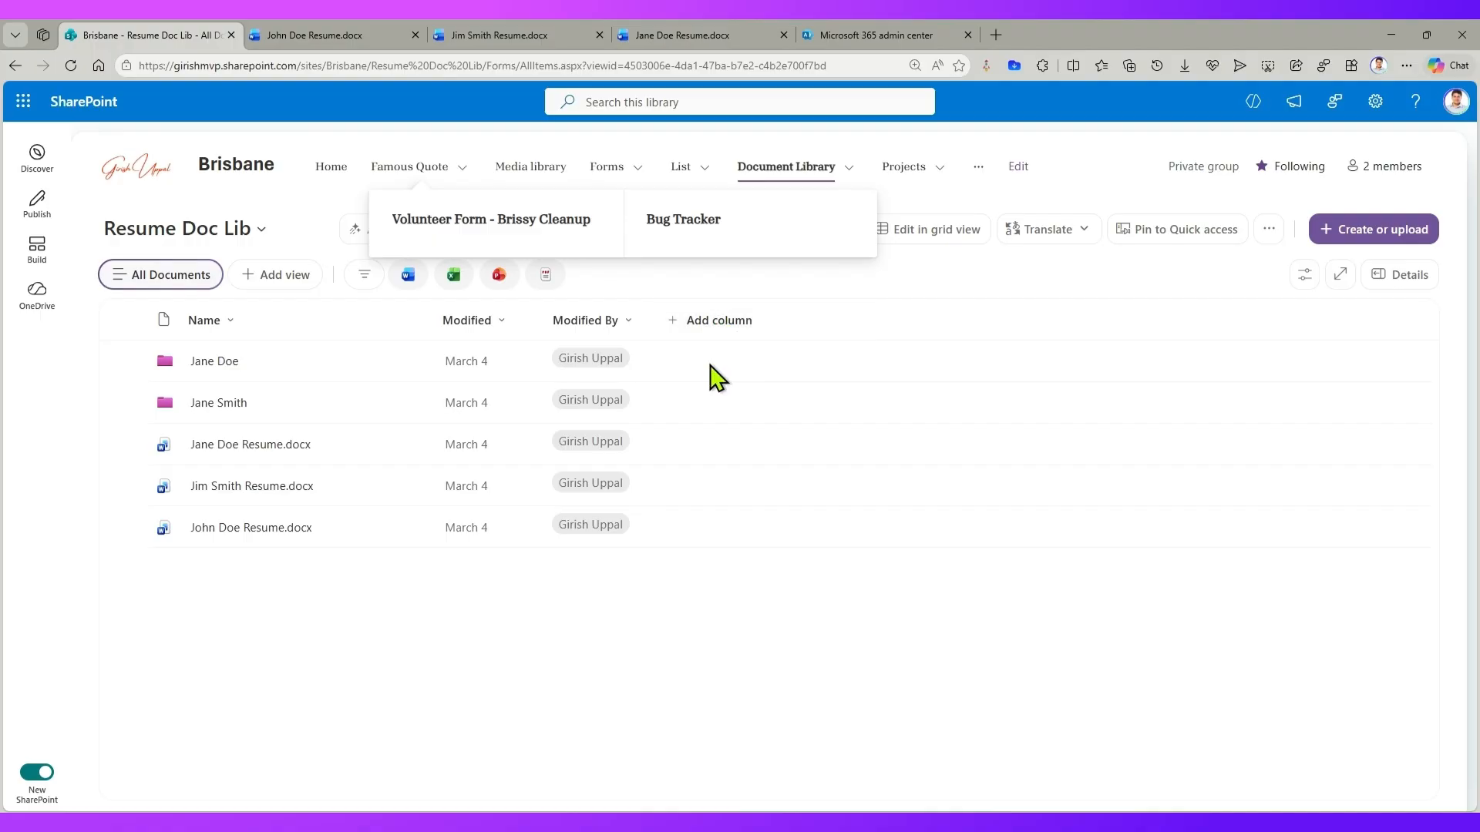
left_click(866, 32)
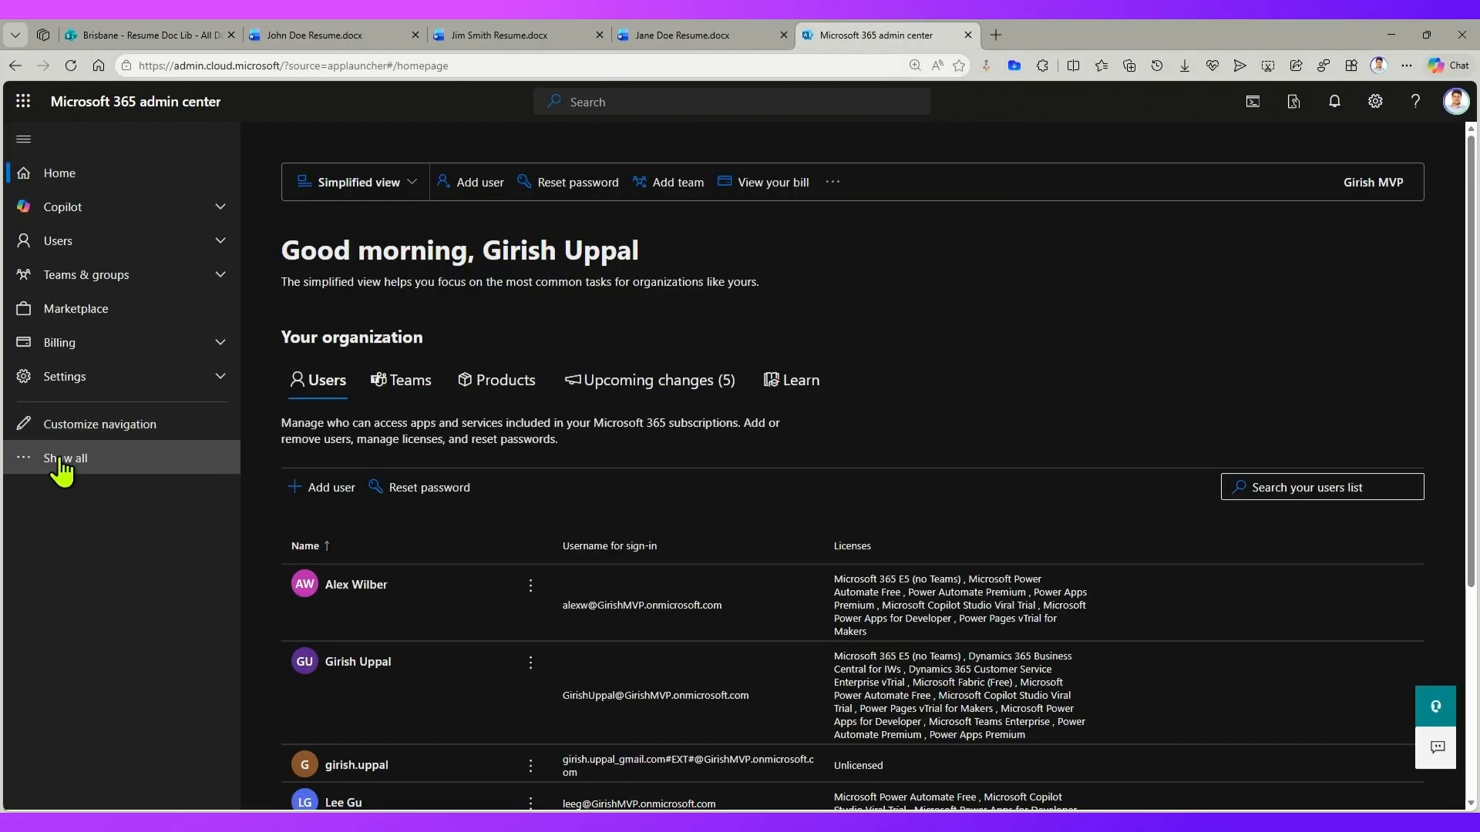
left_click(100, 376)
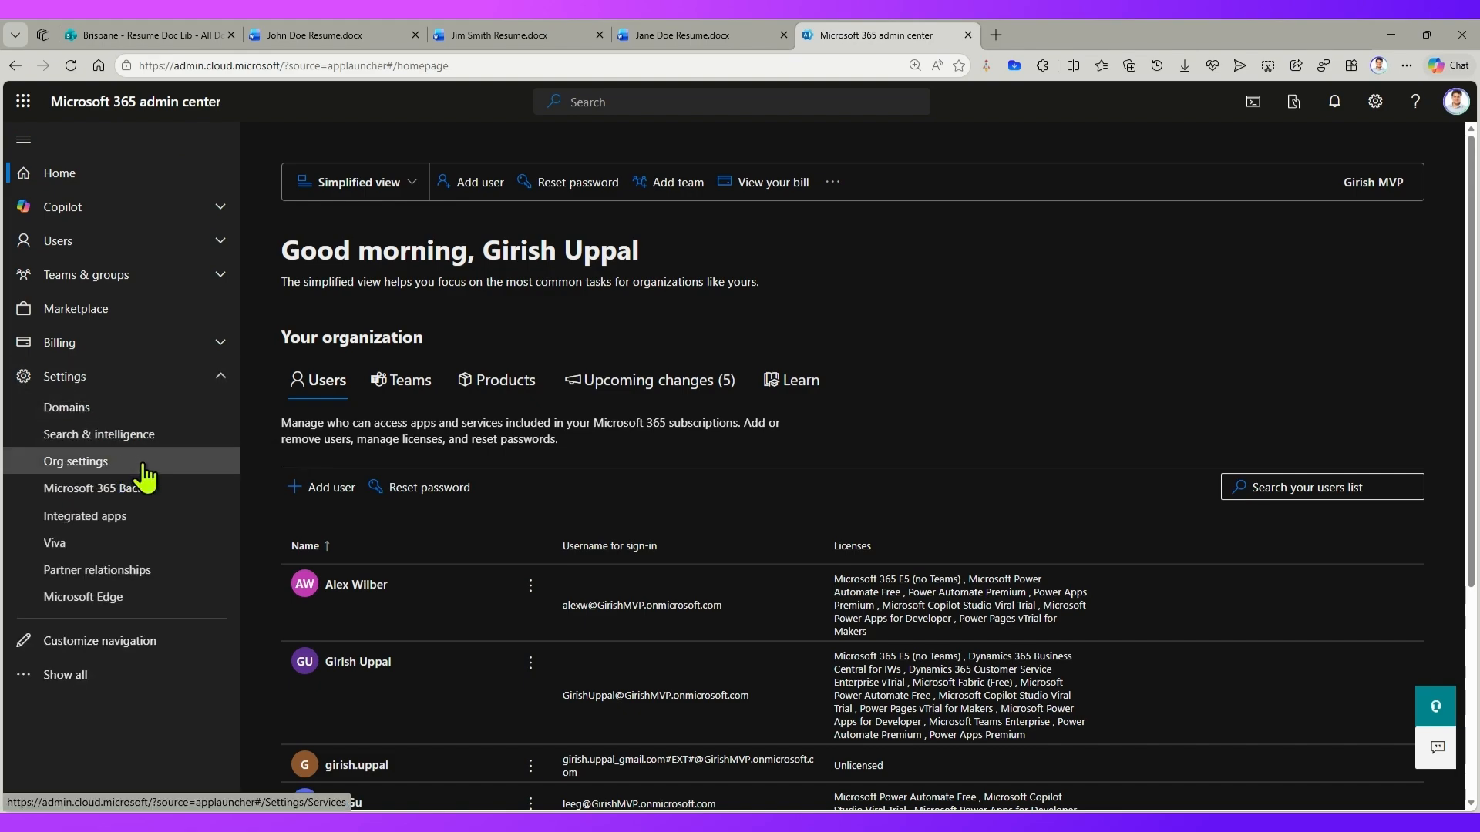
left_click(89, 462)
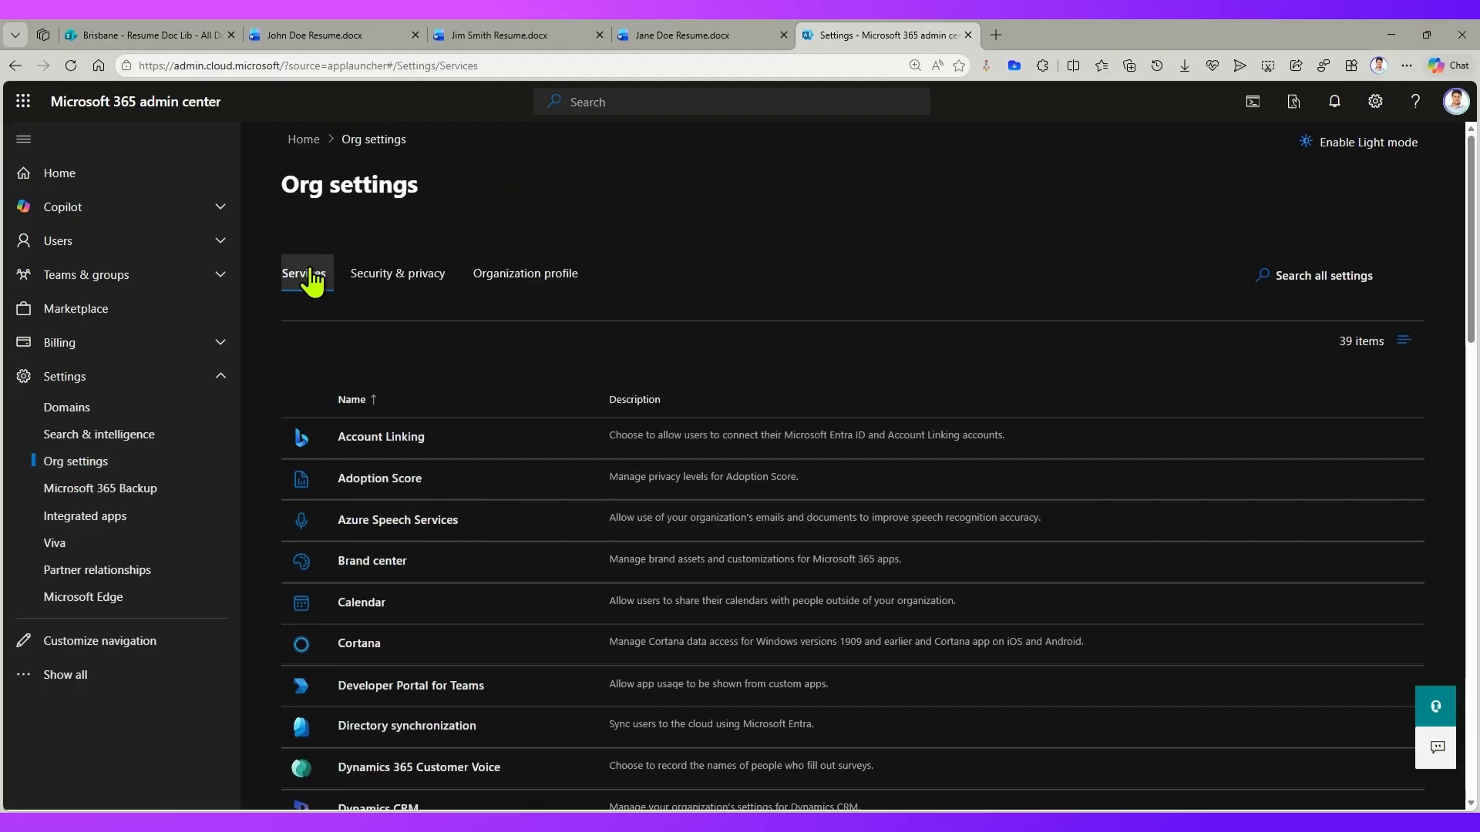
scroll(370, 540, "down", 3)
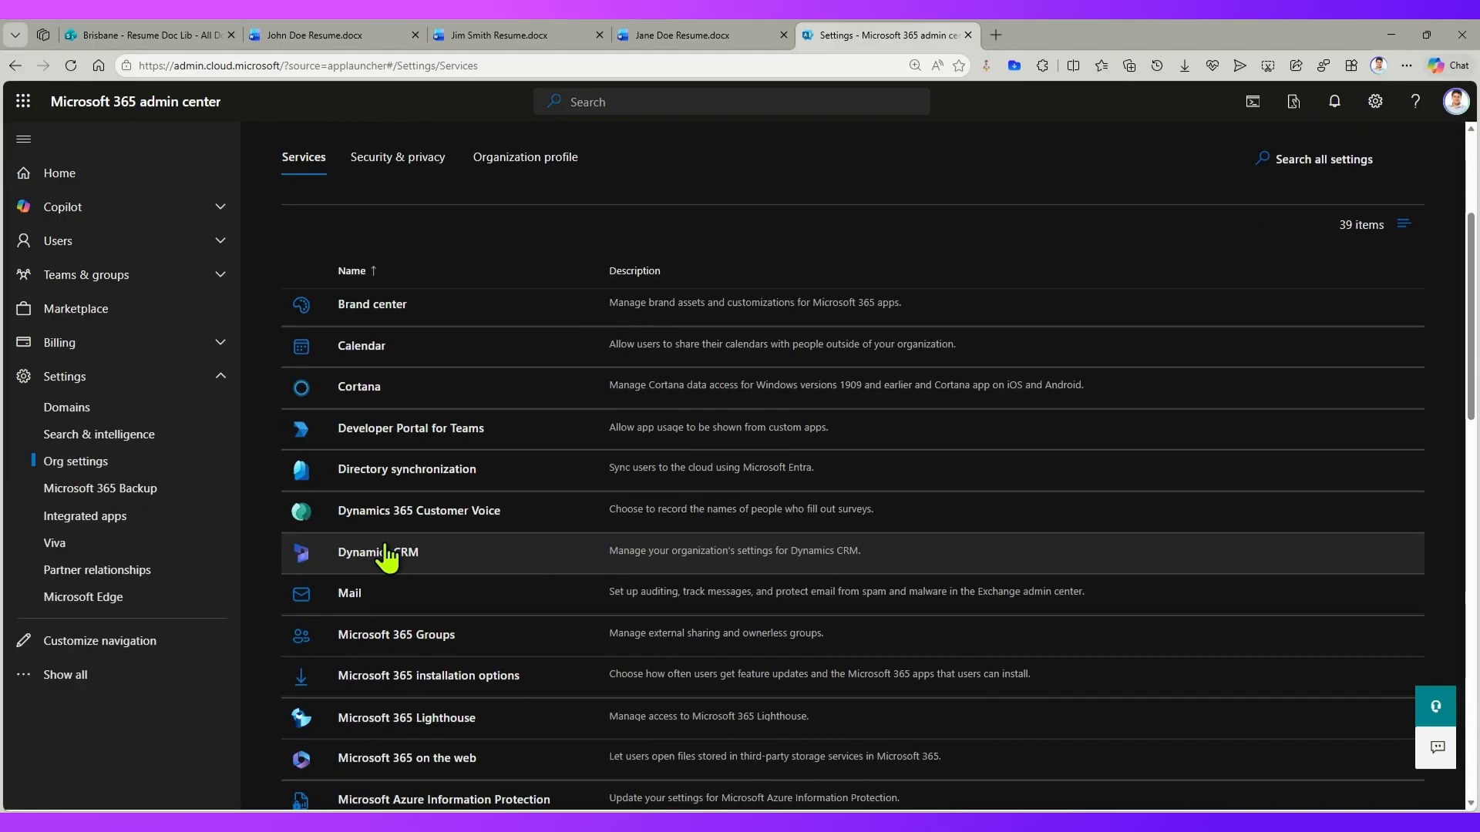
scroll(389, 563, "down", 5)
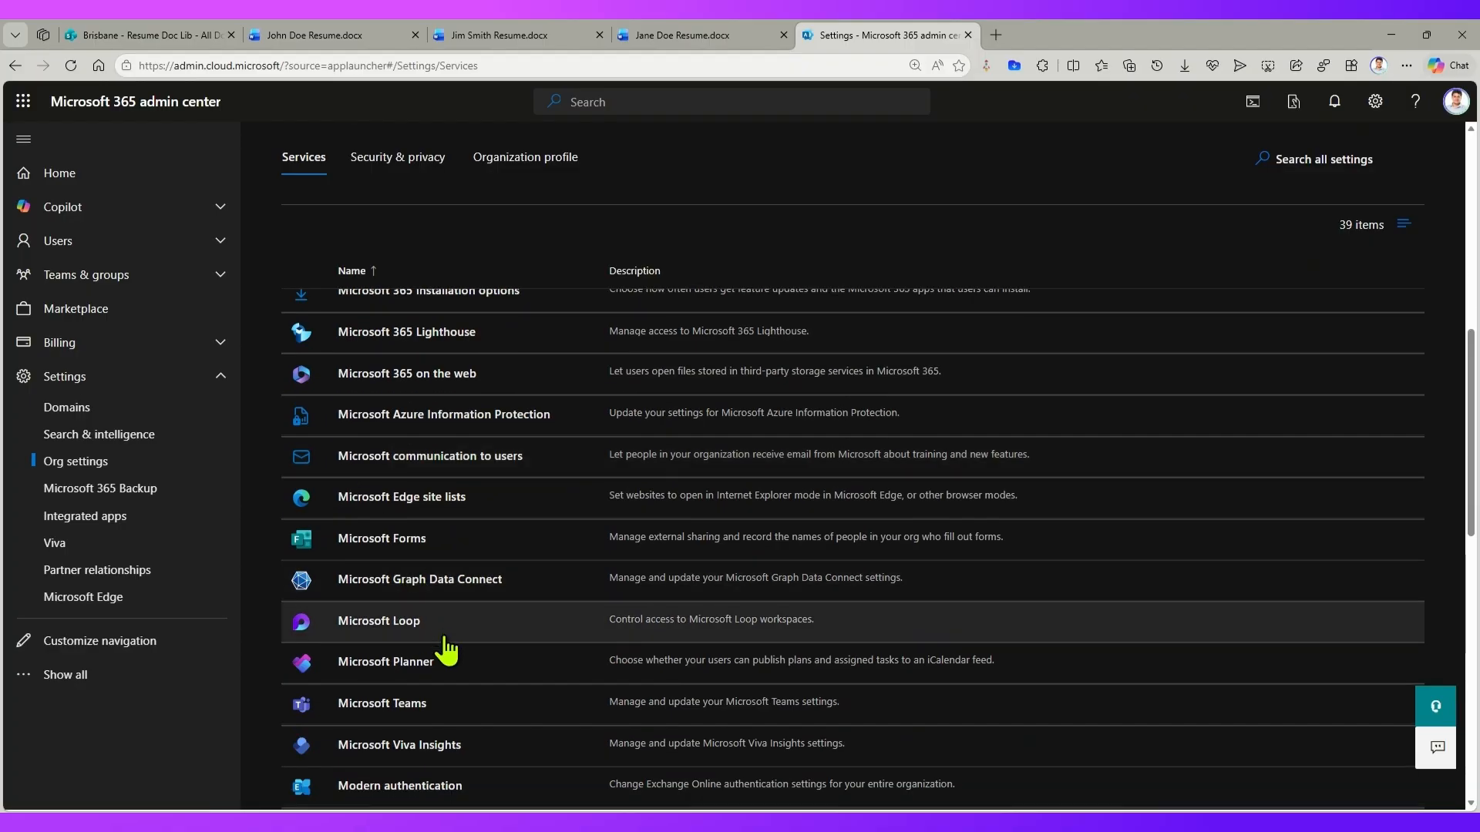
scroll(445, 651, "down", 3)
left_click(420, 654)
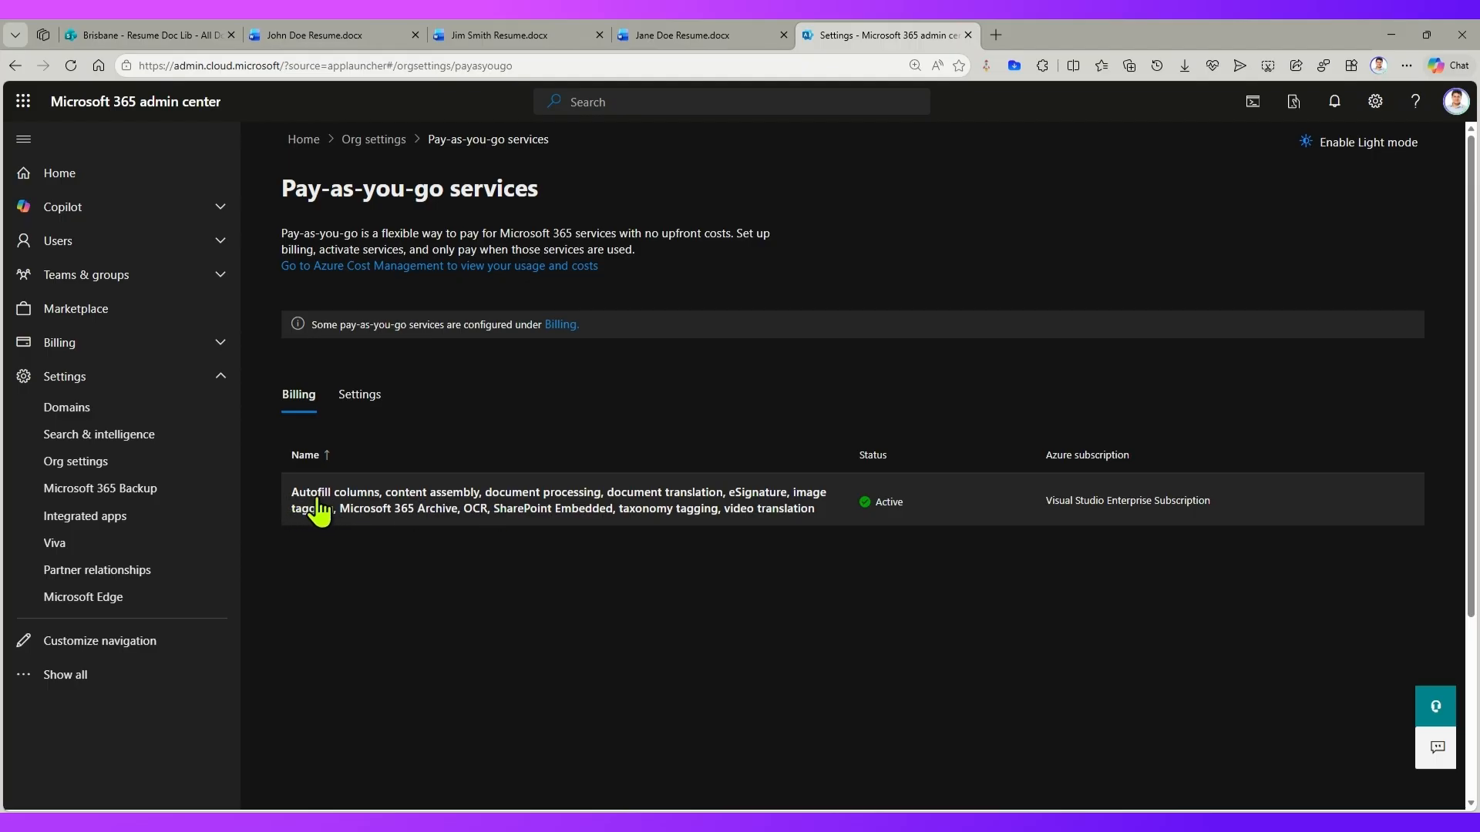
Open the Autofill columns service under the documents and images settings and review its description, status and allowed sites.
left_click(349, 409)
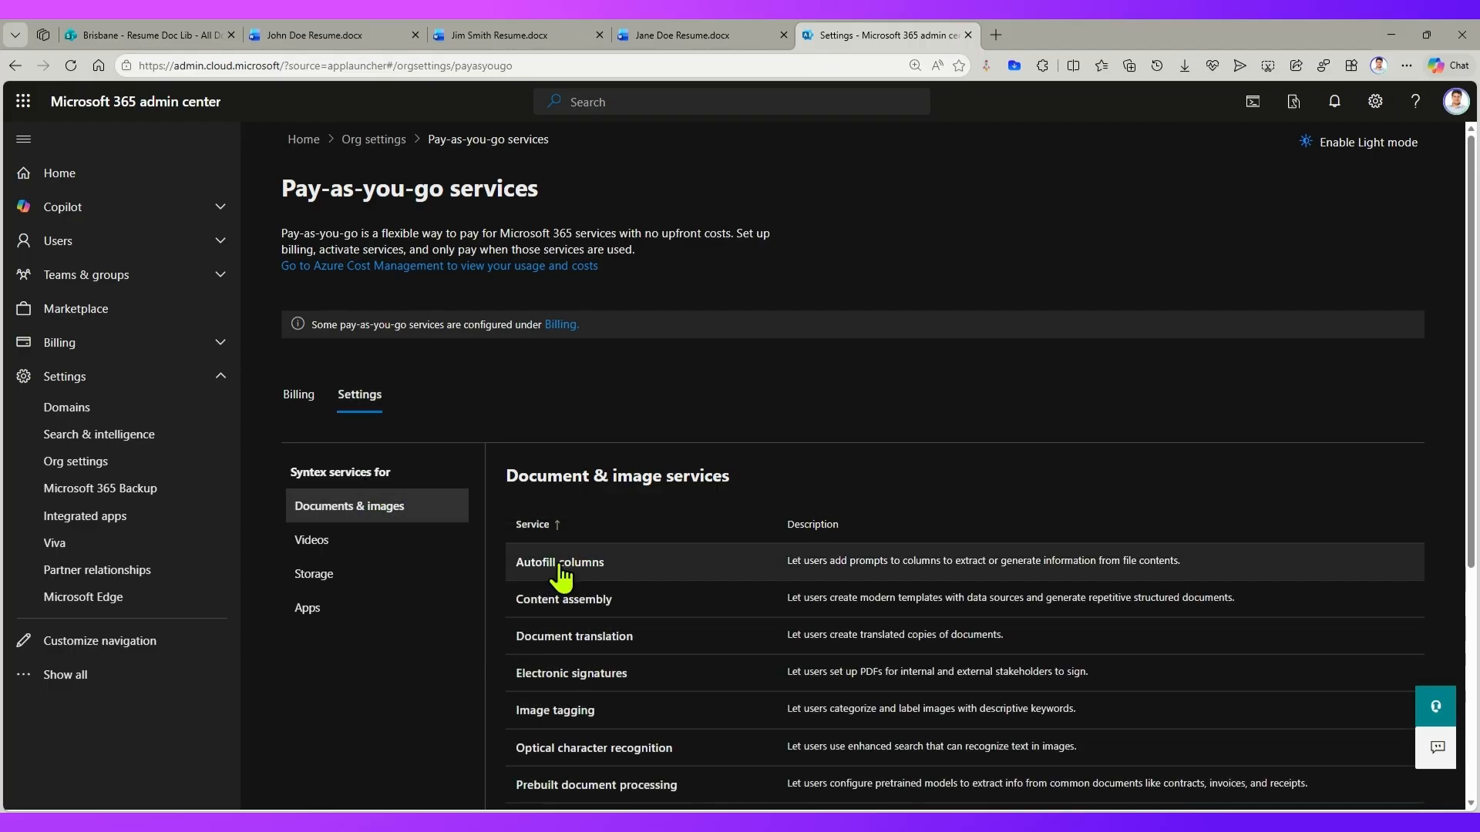
left_click(908, 575)
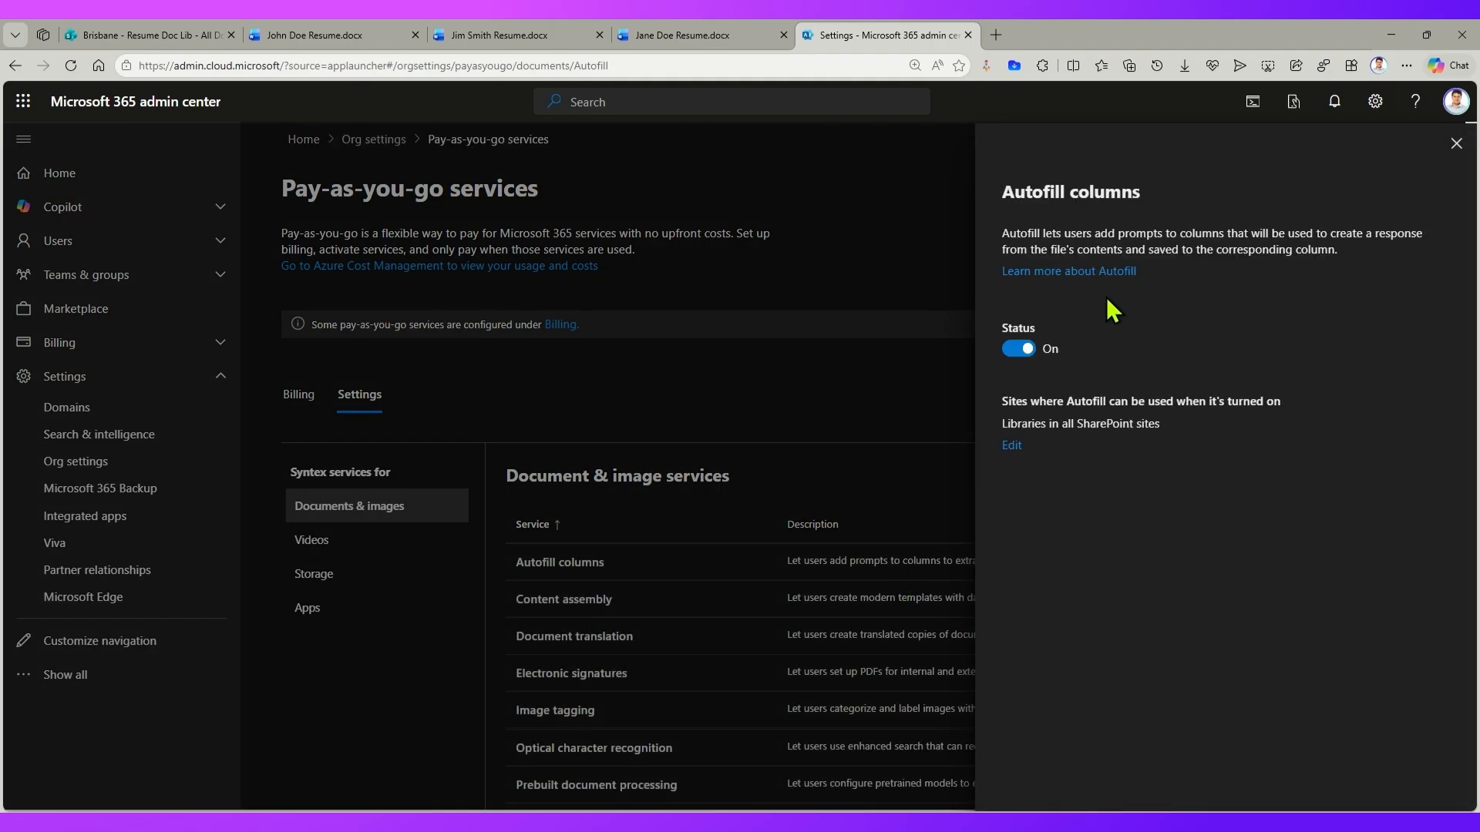
left_click_drag(1003, 236, 1357, 266)
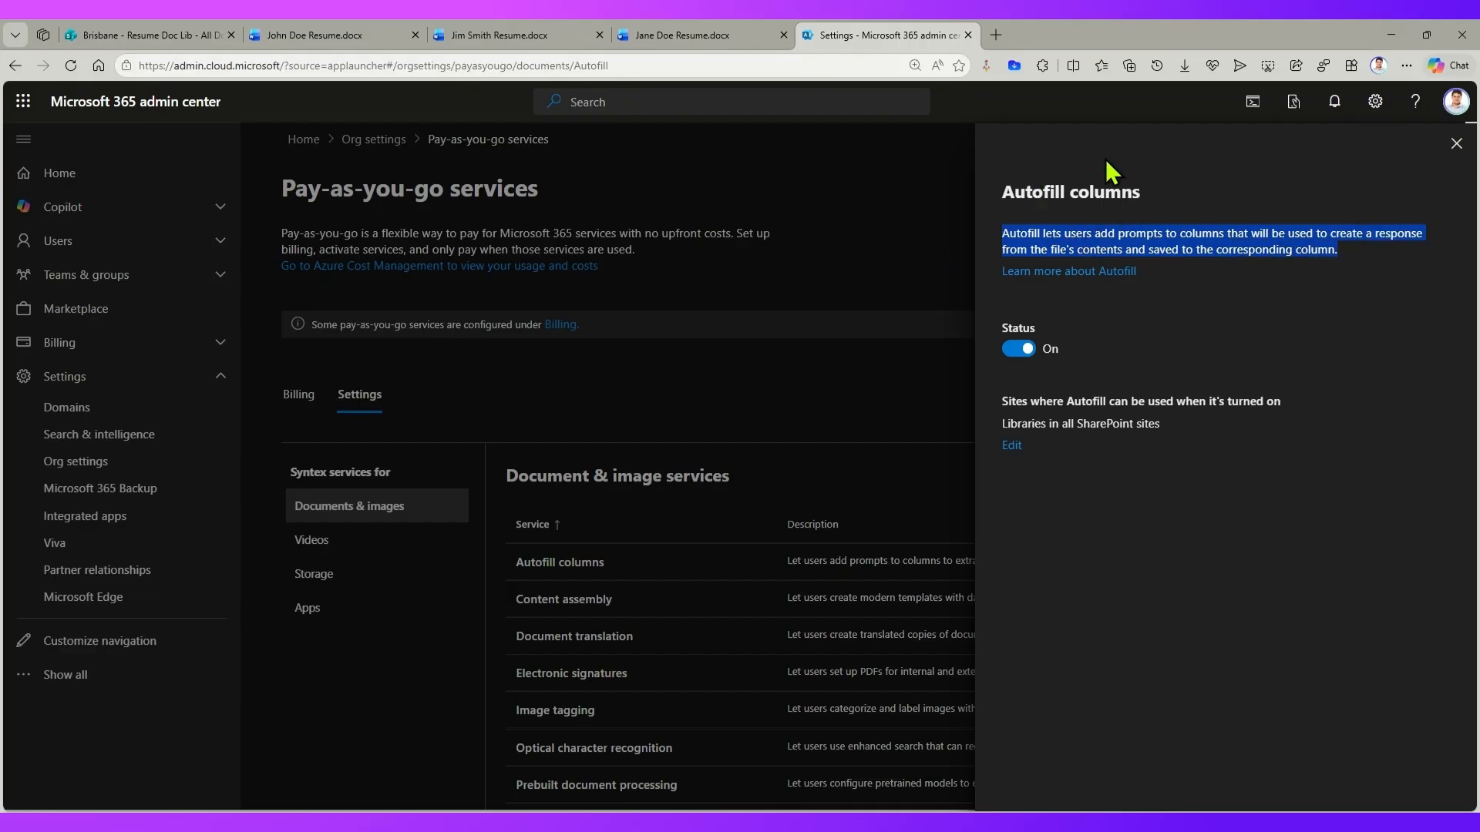
left_click(1018, 235)
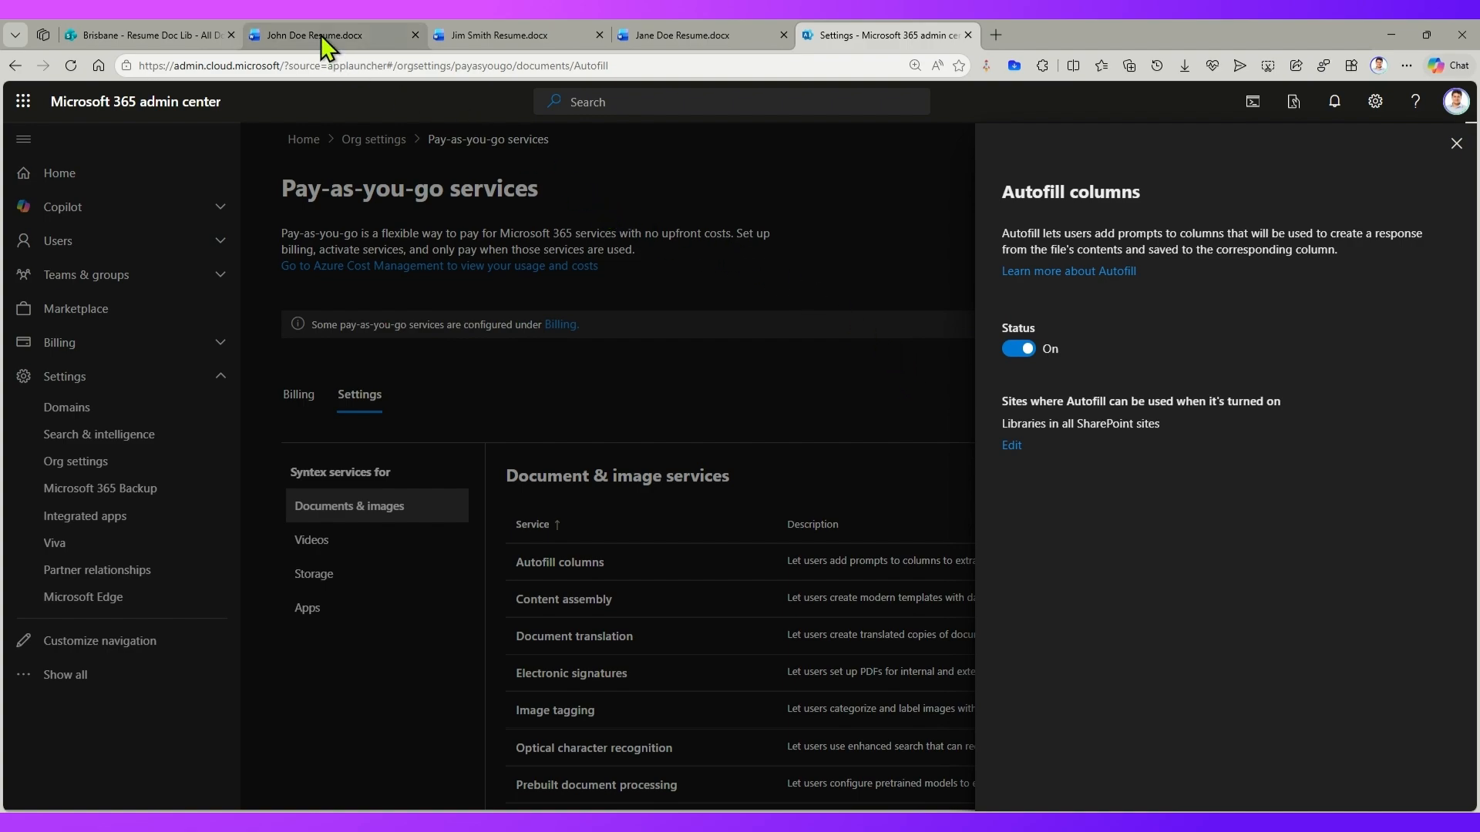
Switch back to the Resume Doc Lib library in SharePoint and start a new Text column named Technical Skillset.
left_click(167, 31)
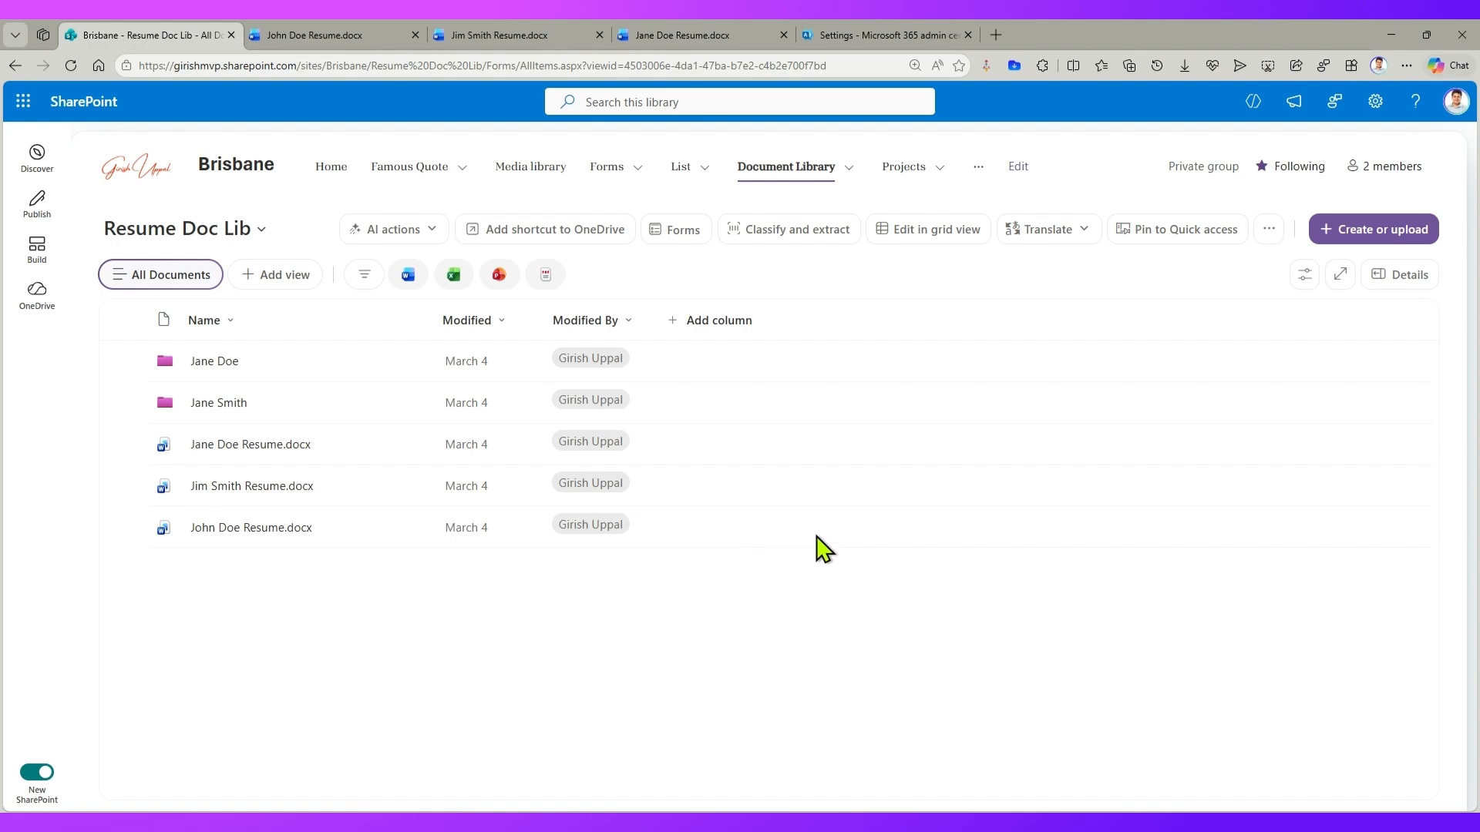
left_click(732, 322)
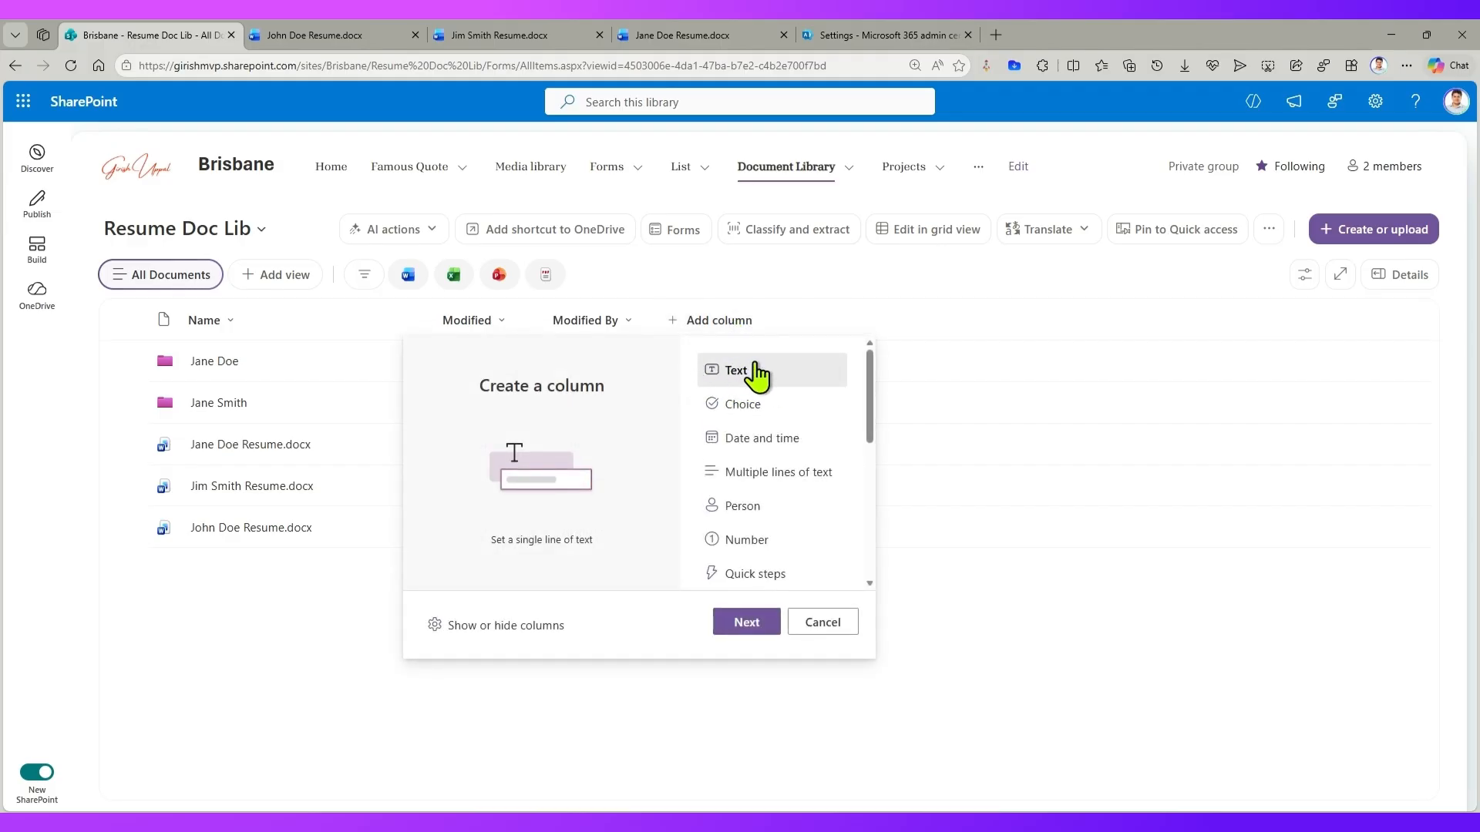
left_click(764, 631)
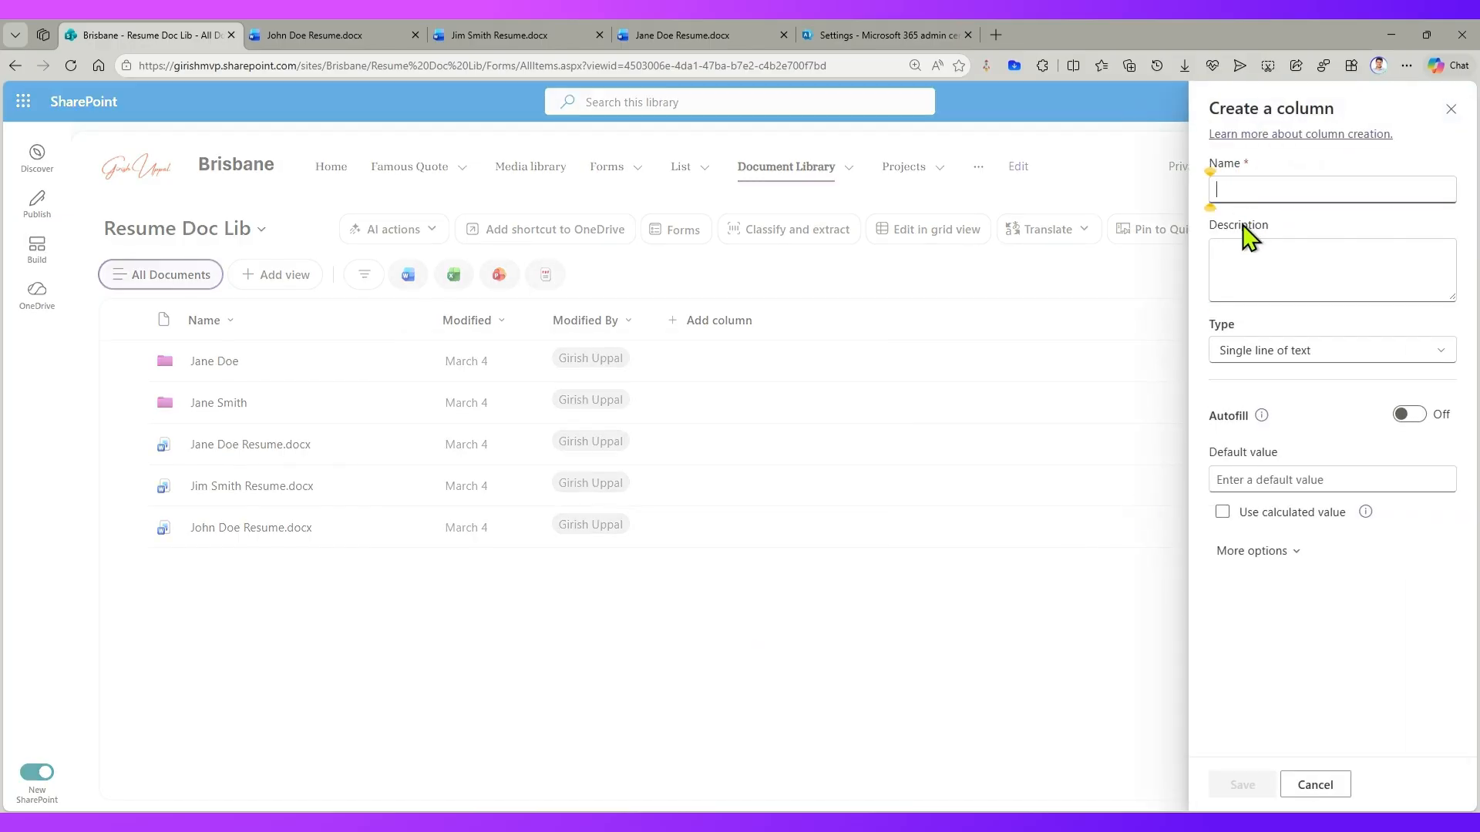
type("Technical S")
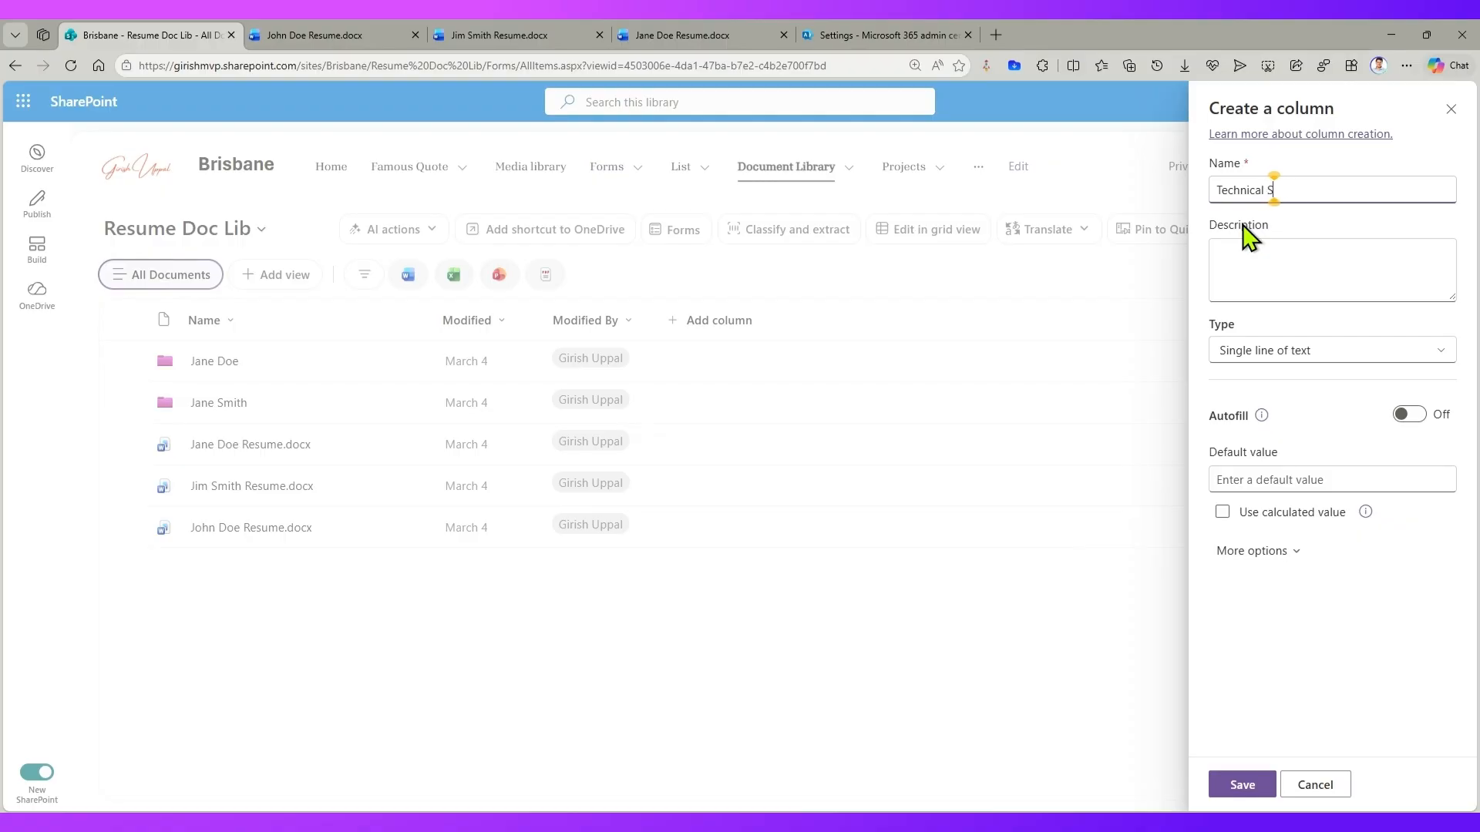
type("killset")
key("Tab")
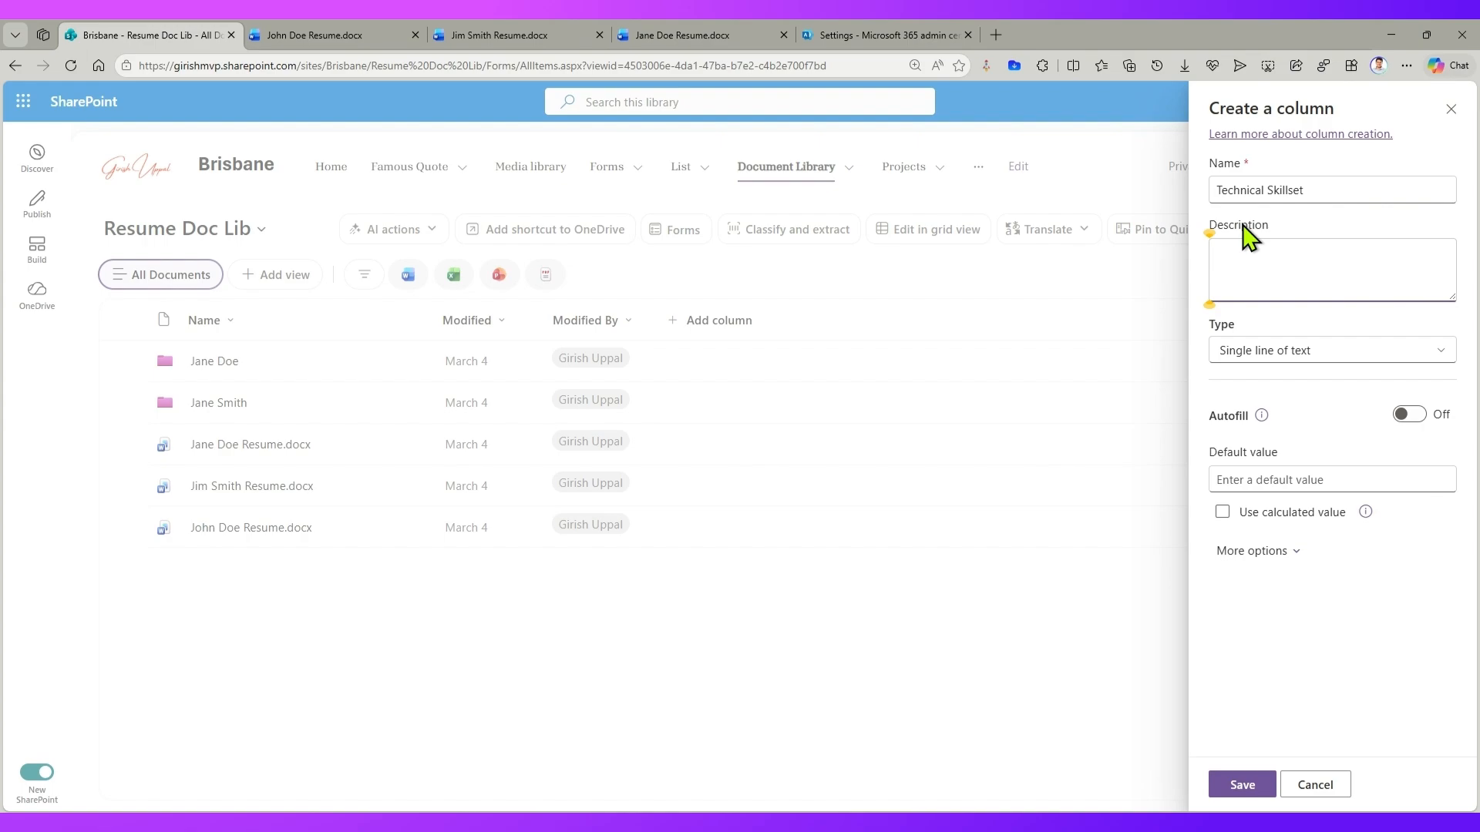
Enter the column description "This is technical skillset required by ABC Vendor".
type("This is")
key("BackSpace")
key("BackSpace")
key("BackSpace")
key("BackSpace")
key("BackSpace")
key("BackSpace")
key("BackSpace")
key("BackSpace")
type("technical skillset requr")
key("BackSpace")
type("ired by ABC Vendo")
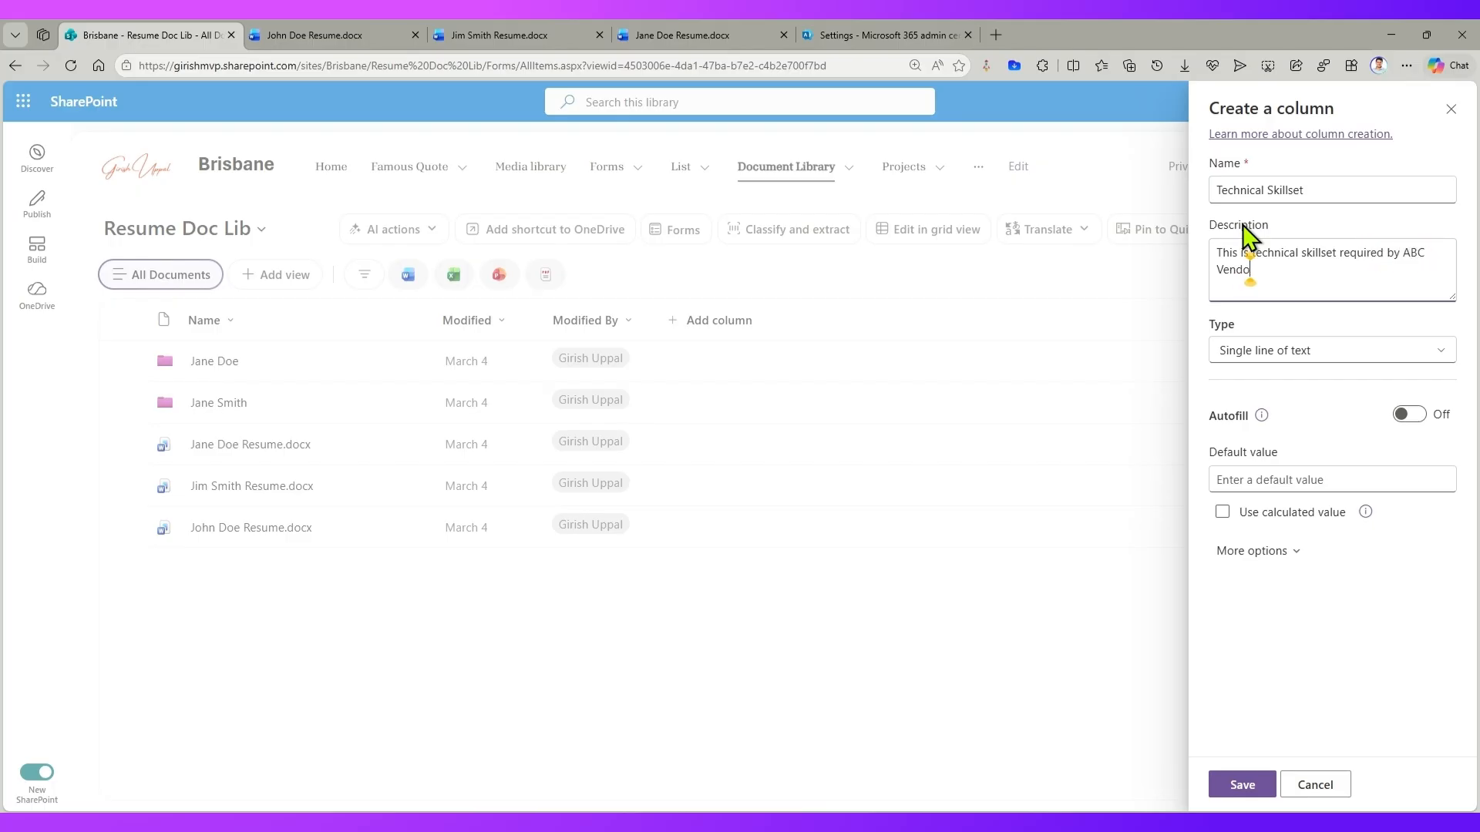
type("r")
Check the Autofill explanation and turn on Autofill for the Technical Skillset column.
left_click(1261, 416)
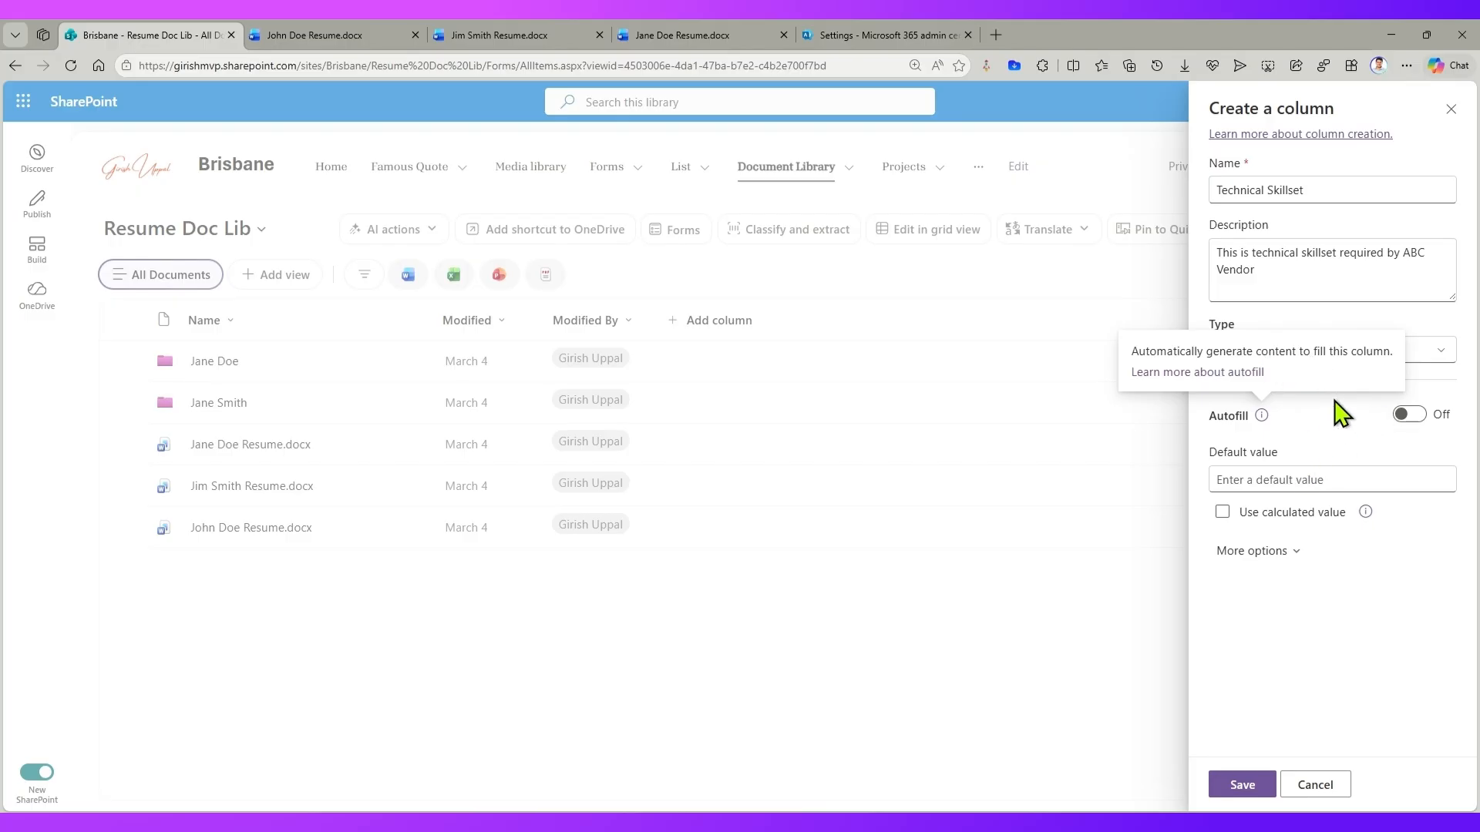
left_click(1407, 415)
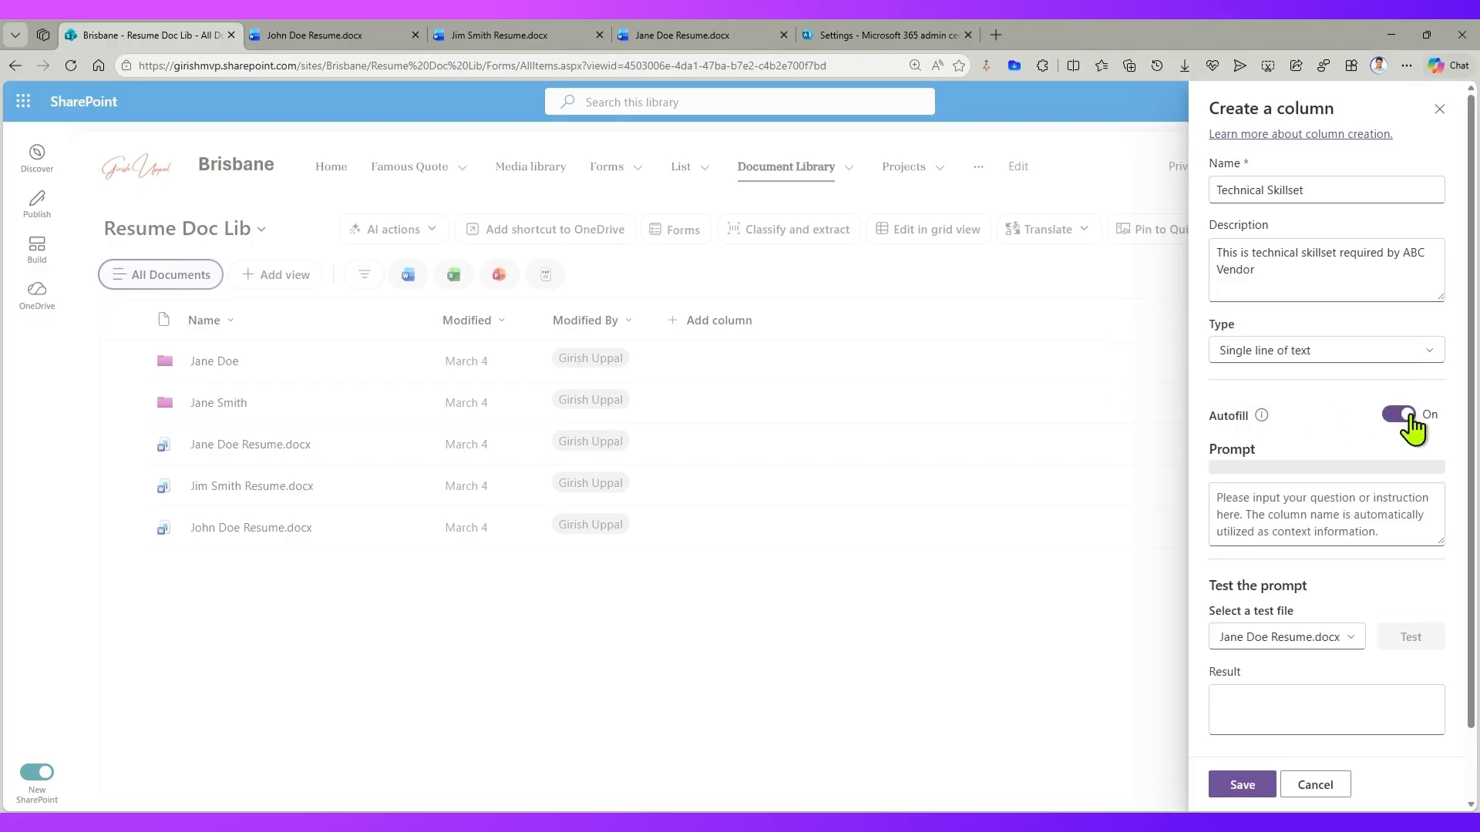
left_click(1278, 504)
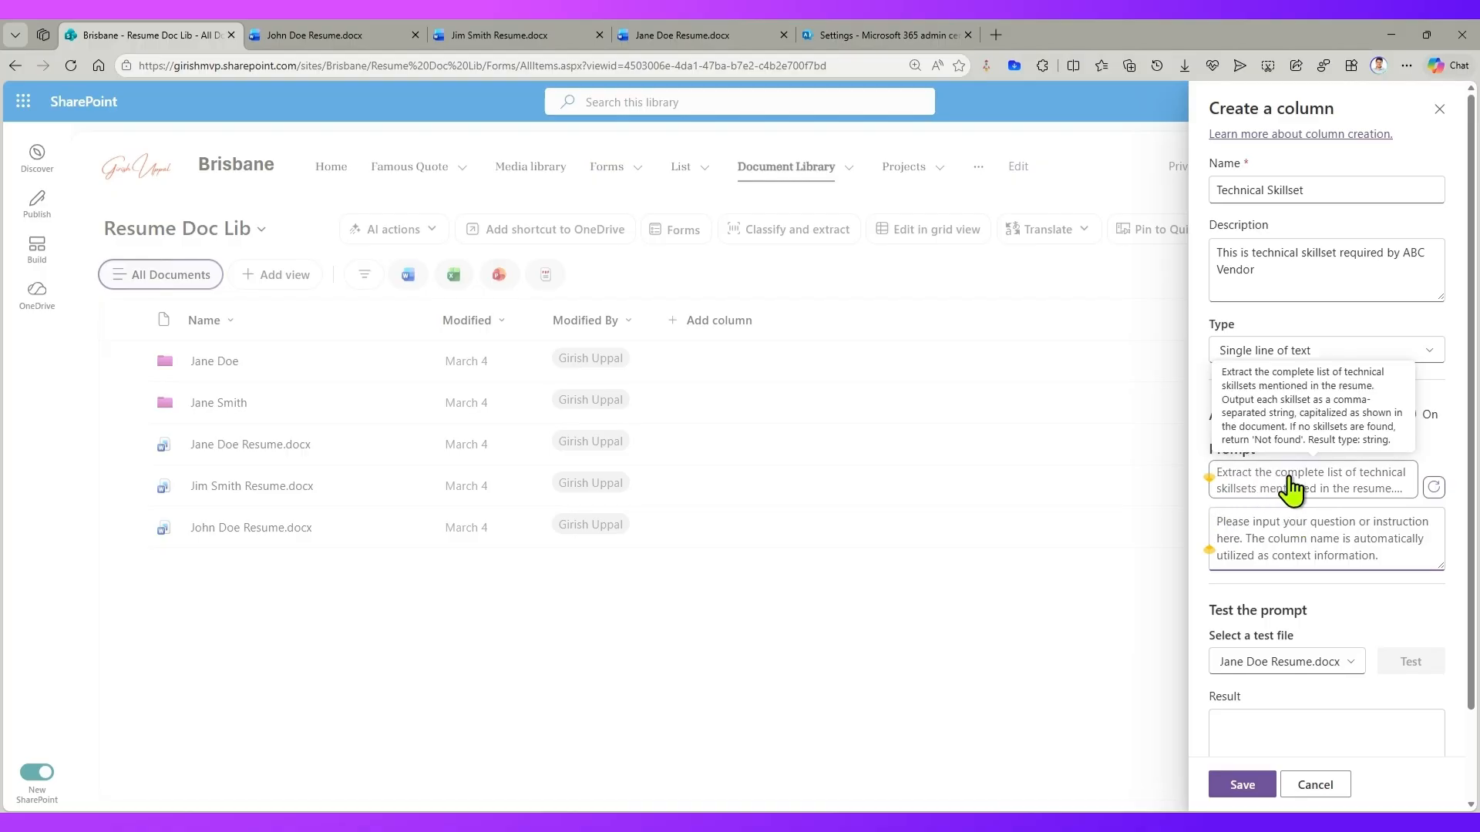
Enter the Autofill prompt "Read through the documents and extract technical skills from the document separated by comma. Remember technical skills can be".
left_click(1327, 484)
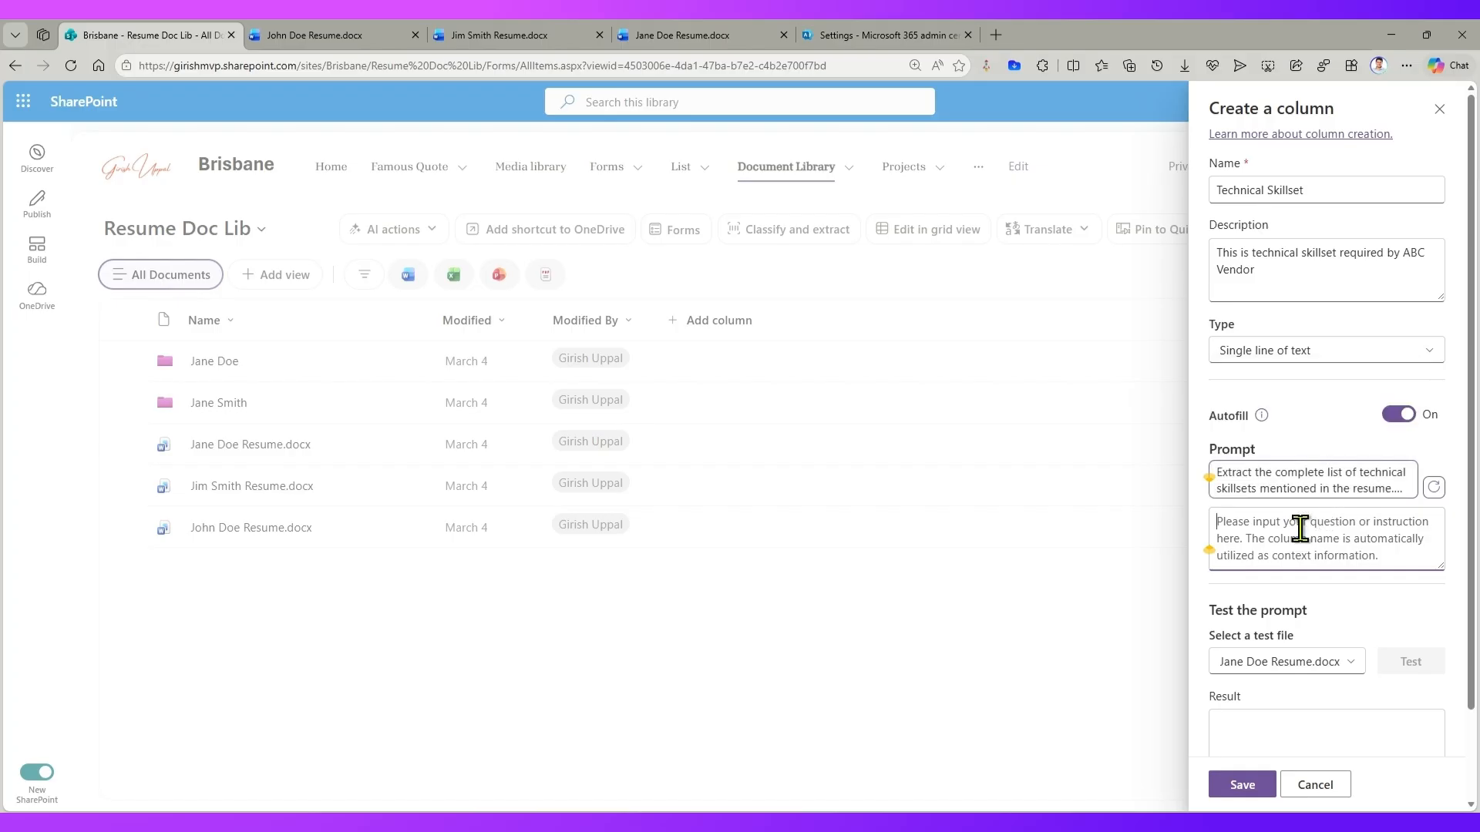
type("Re")
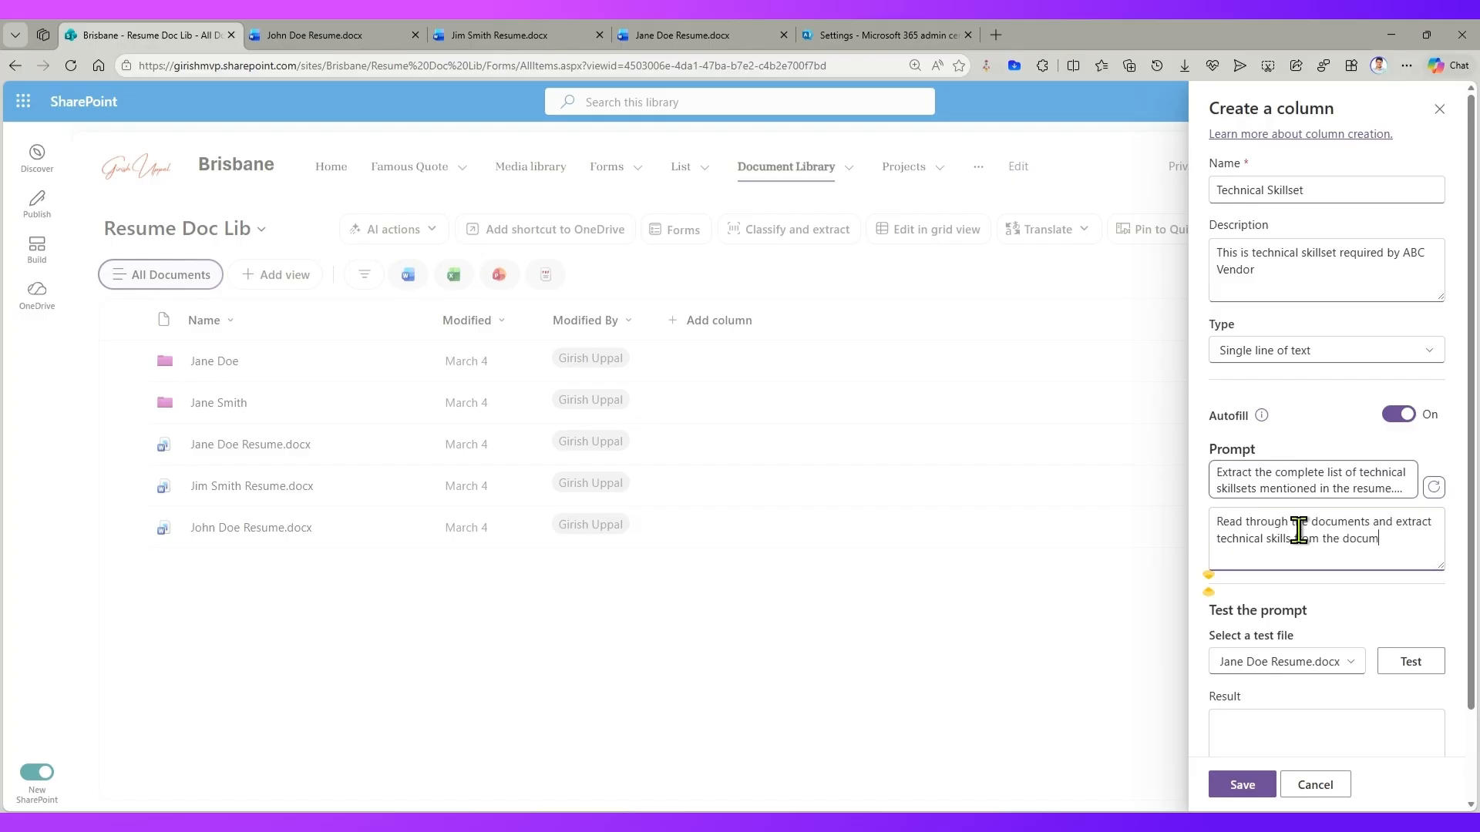
type("rate")
type("al skills can be")
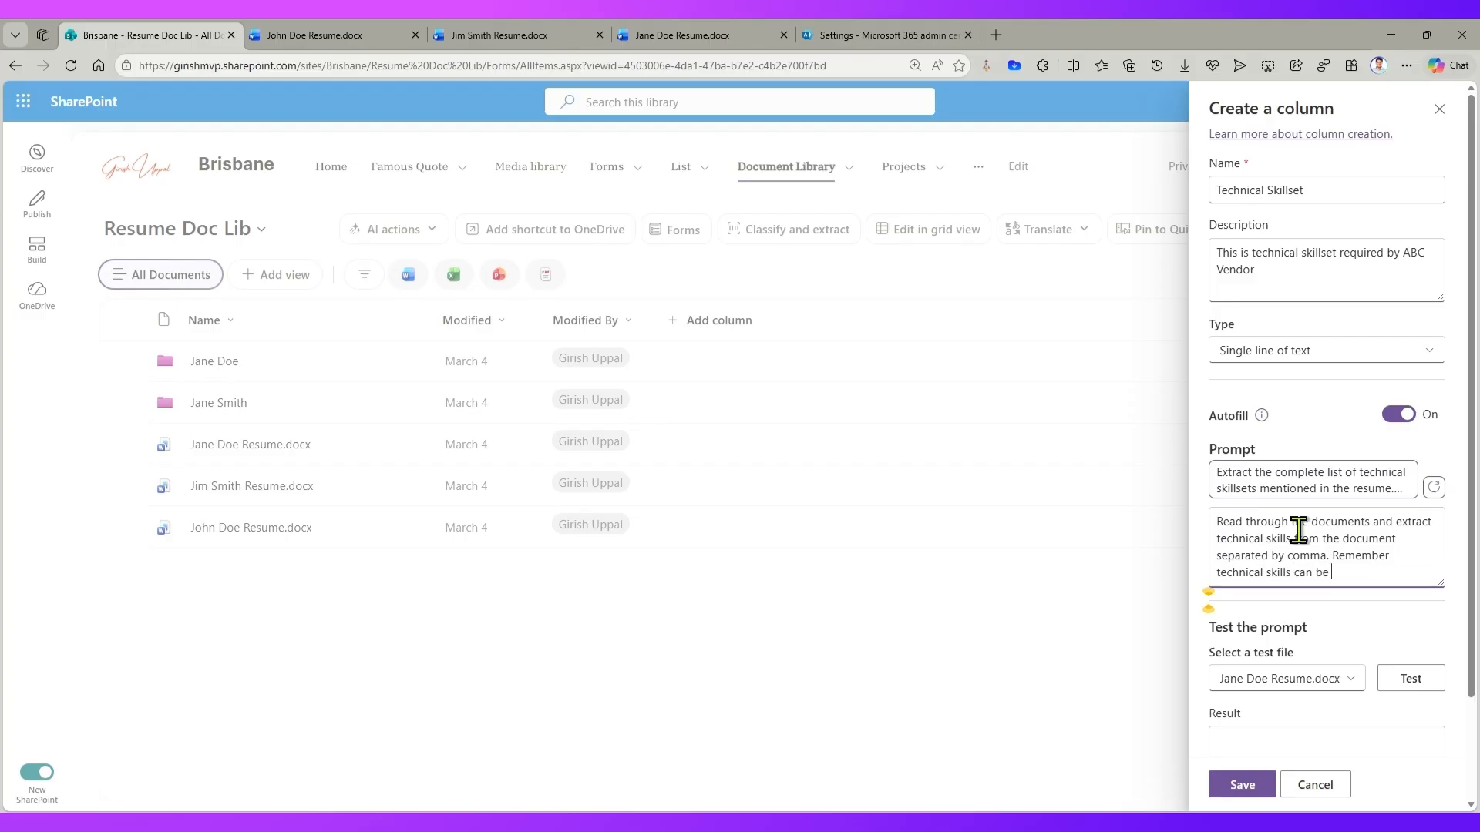
Complete the Autofill prompt with "Microsoft 365, SharePoint, Dynamics 365, Power Apps, Power Automate, Power BI. Dont use any other values.".
type(" Microsoft 365, SharePoint,")
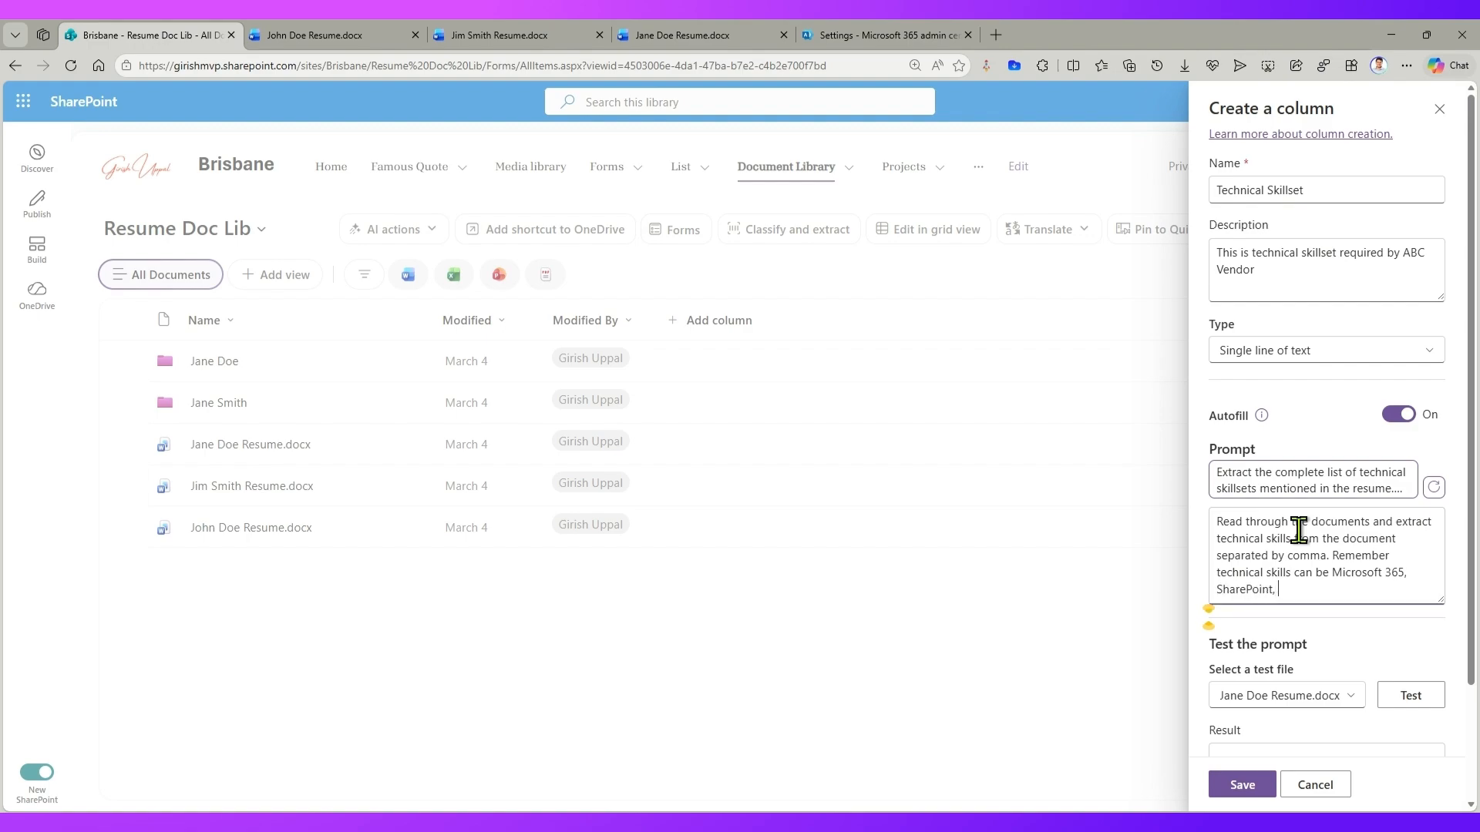
type(" Dynamics 365, Power Apps, Power Automate, Power BI. Dont use any")
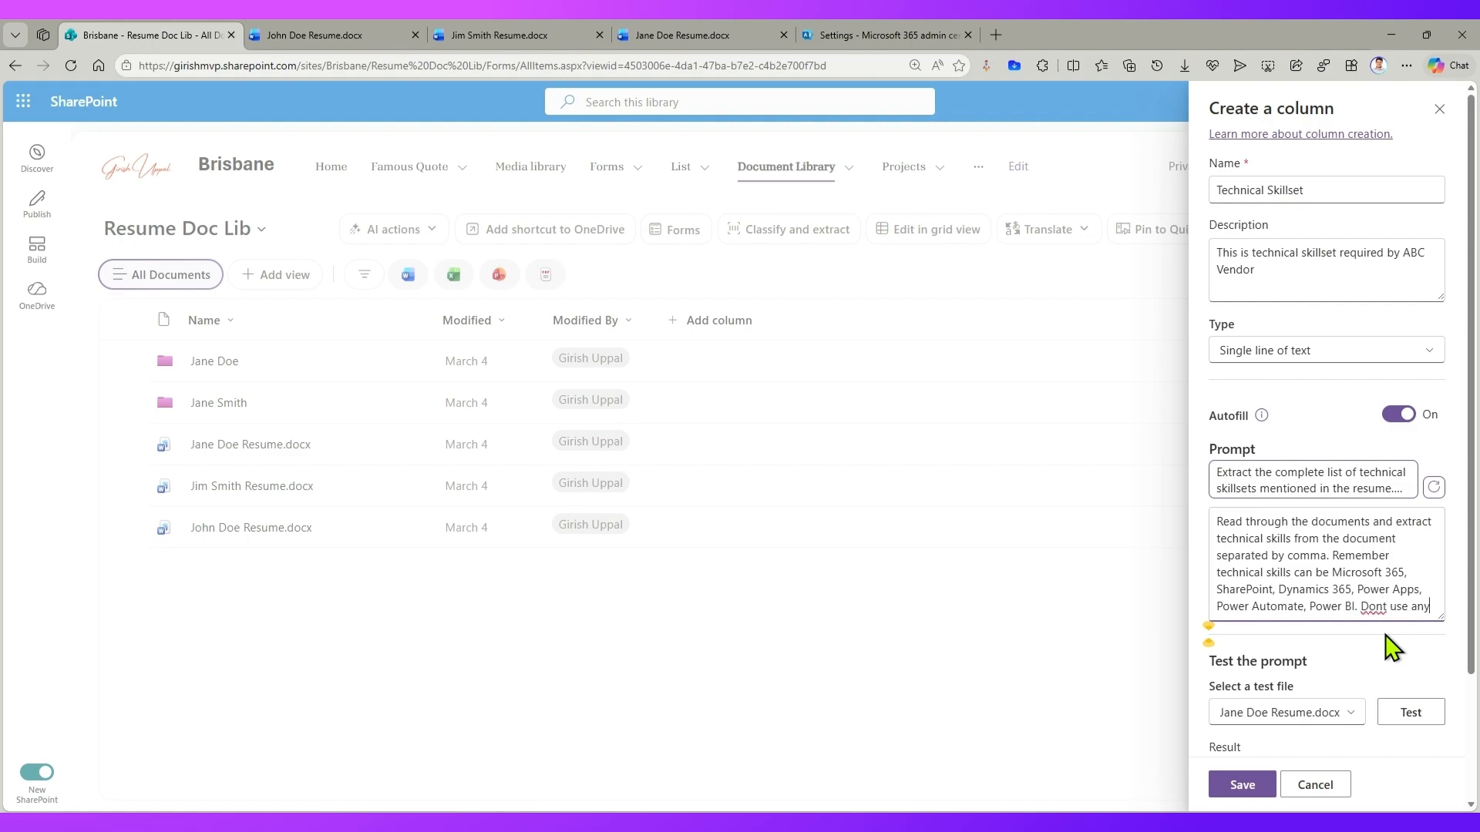
type("other values.")
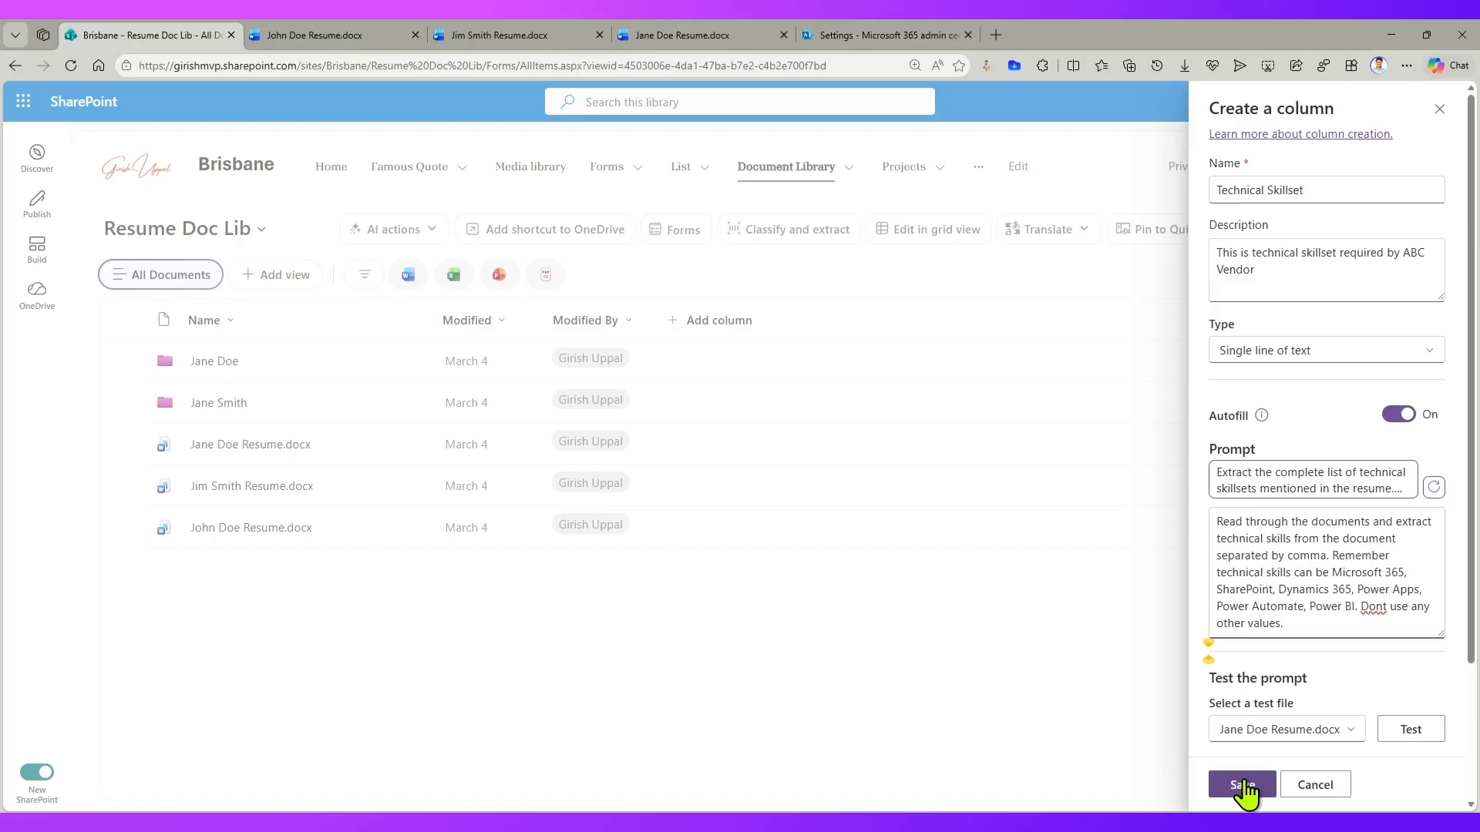
Test the prompt on the last resume in the test file list and examine the extracted skills.
left_click(1380, 732)
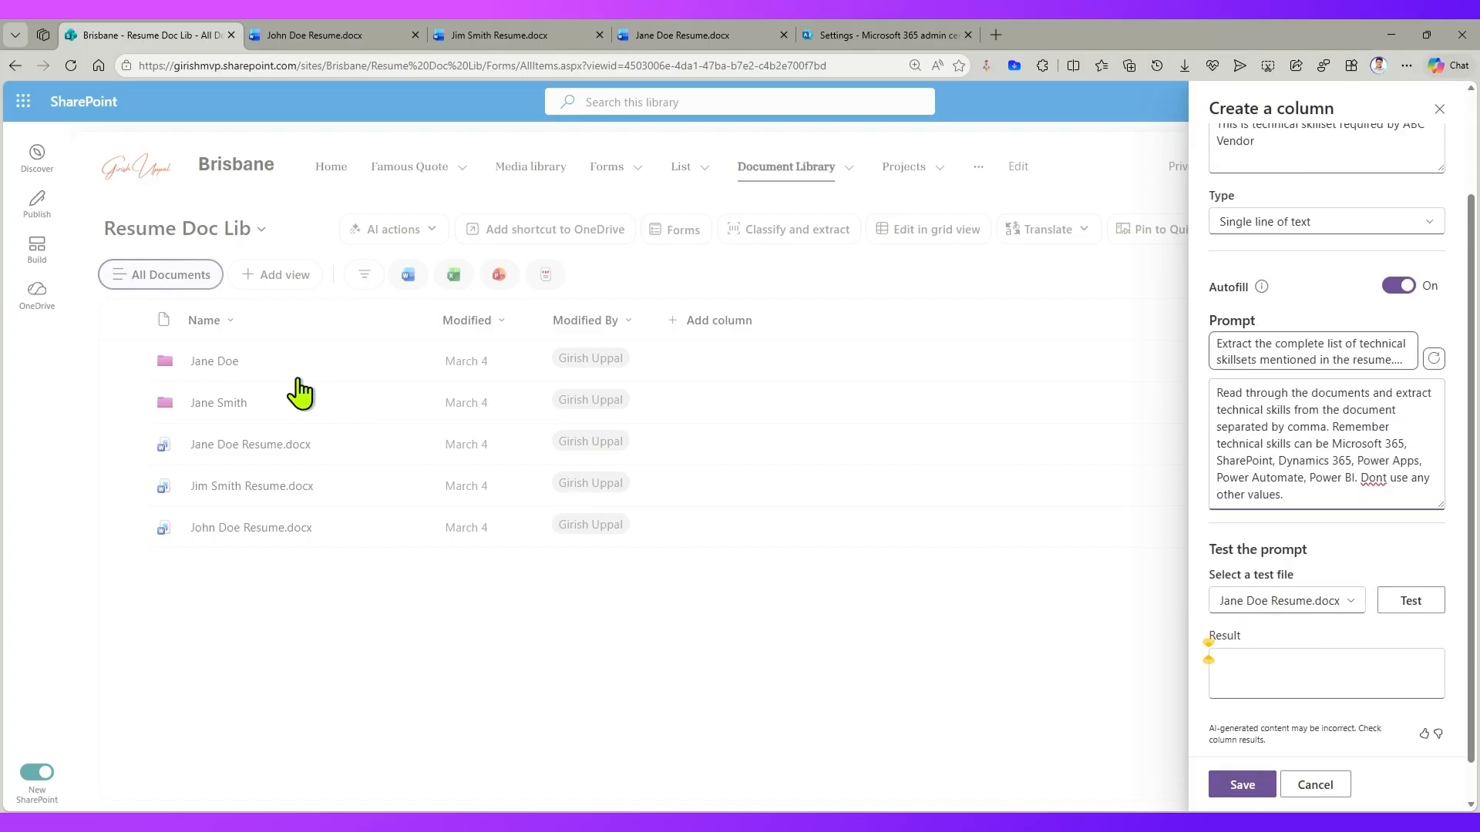
left_click(1276, 604)
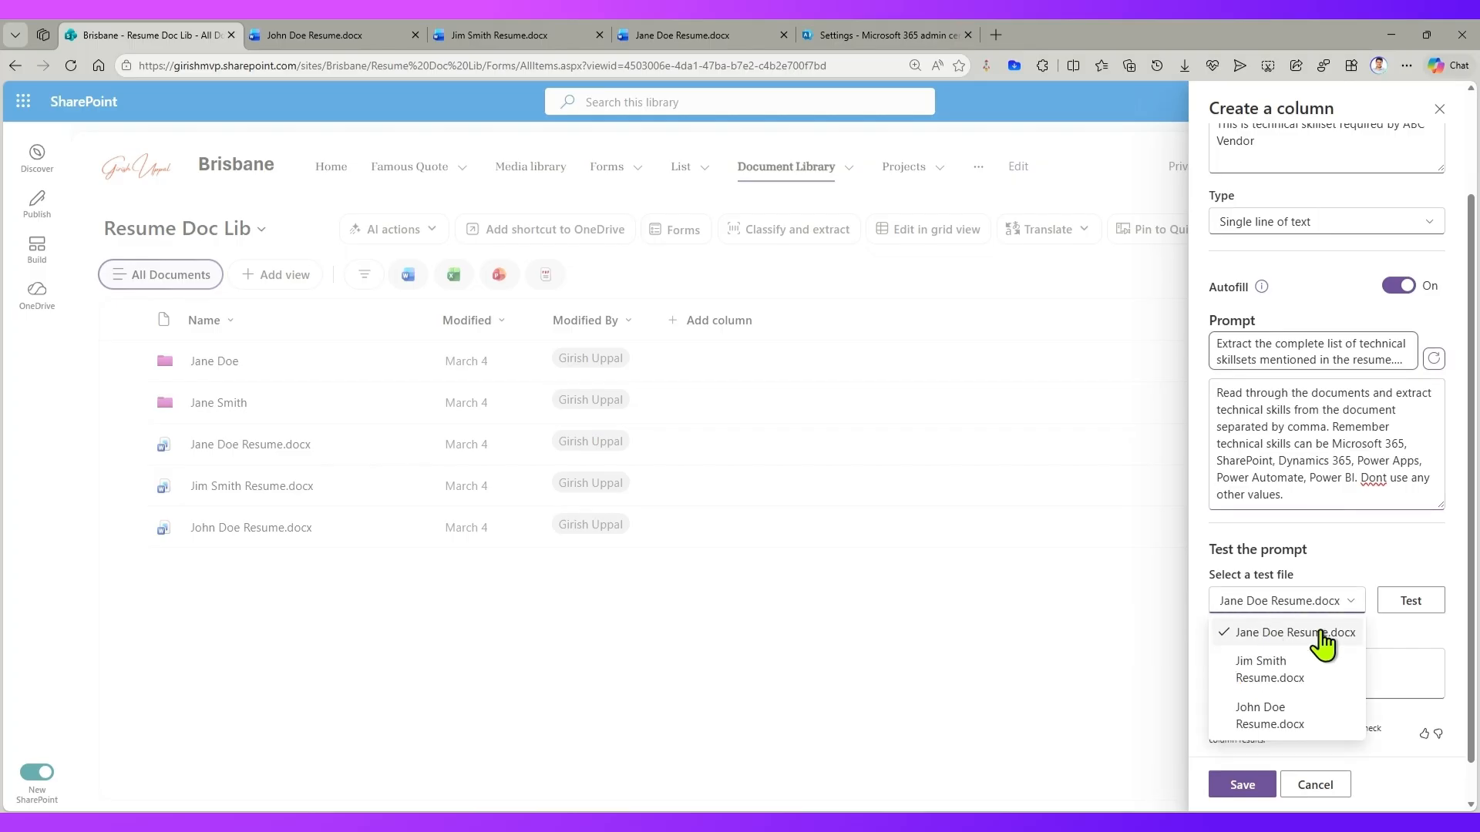
left_click(1274, 716)
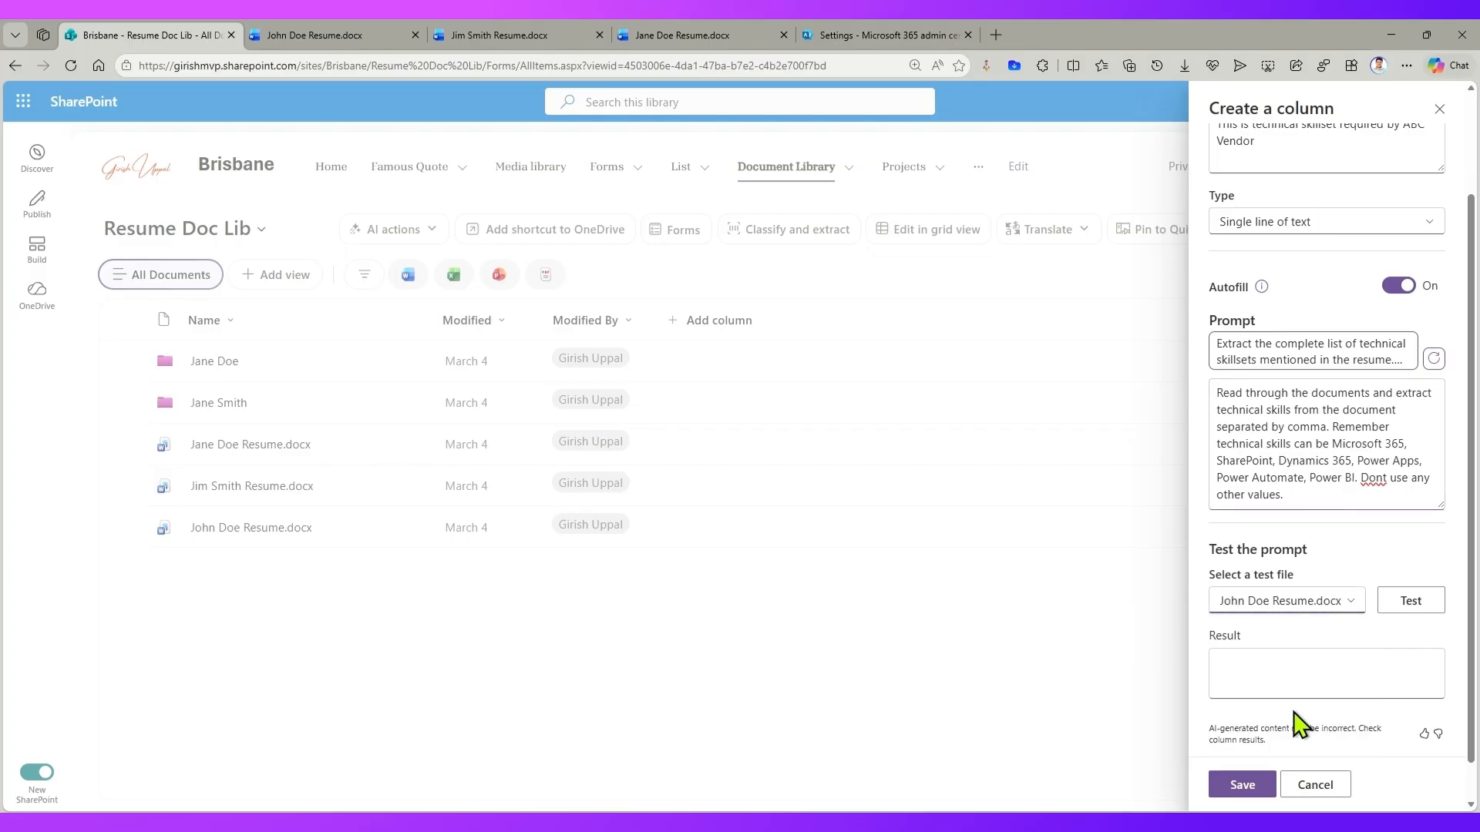
left_click(1428, 603)
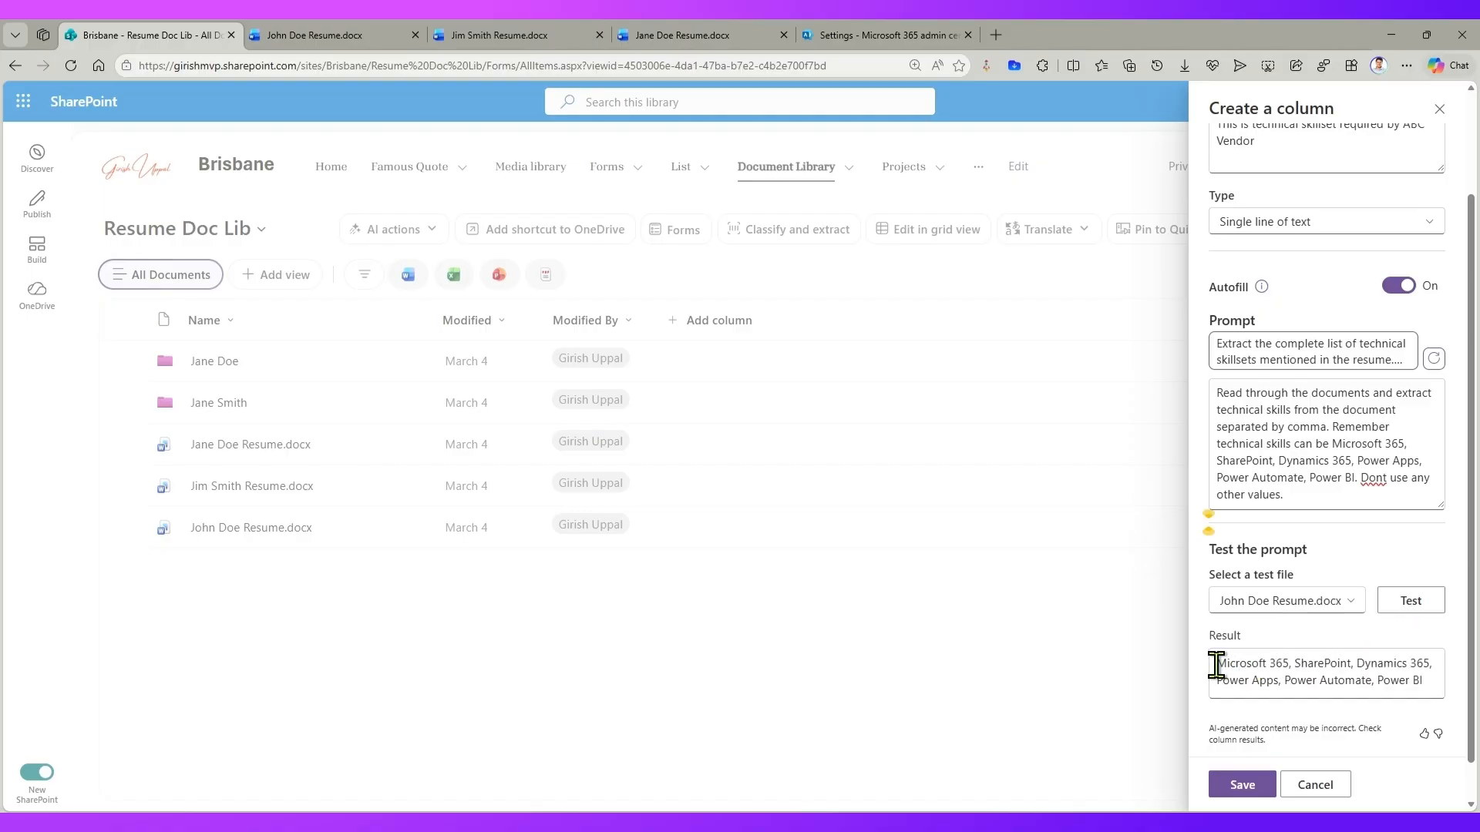
left_click_drag(1216, 667, 1424, 676)
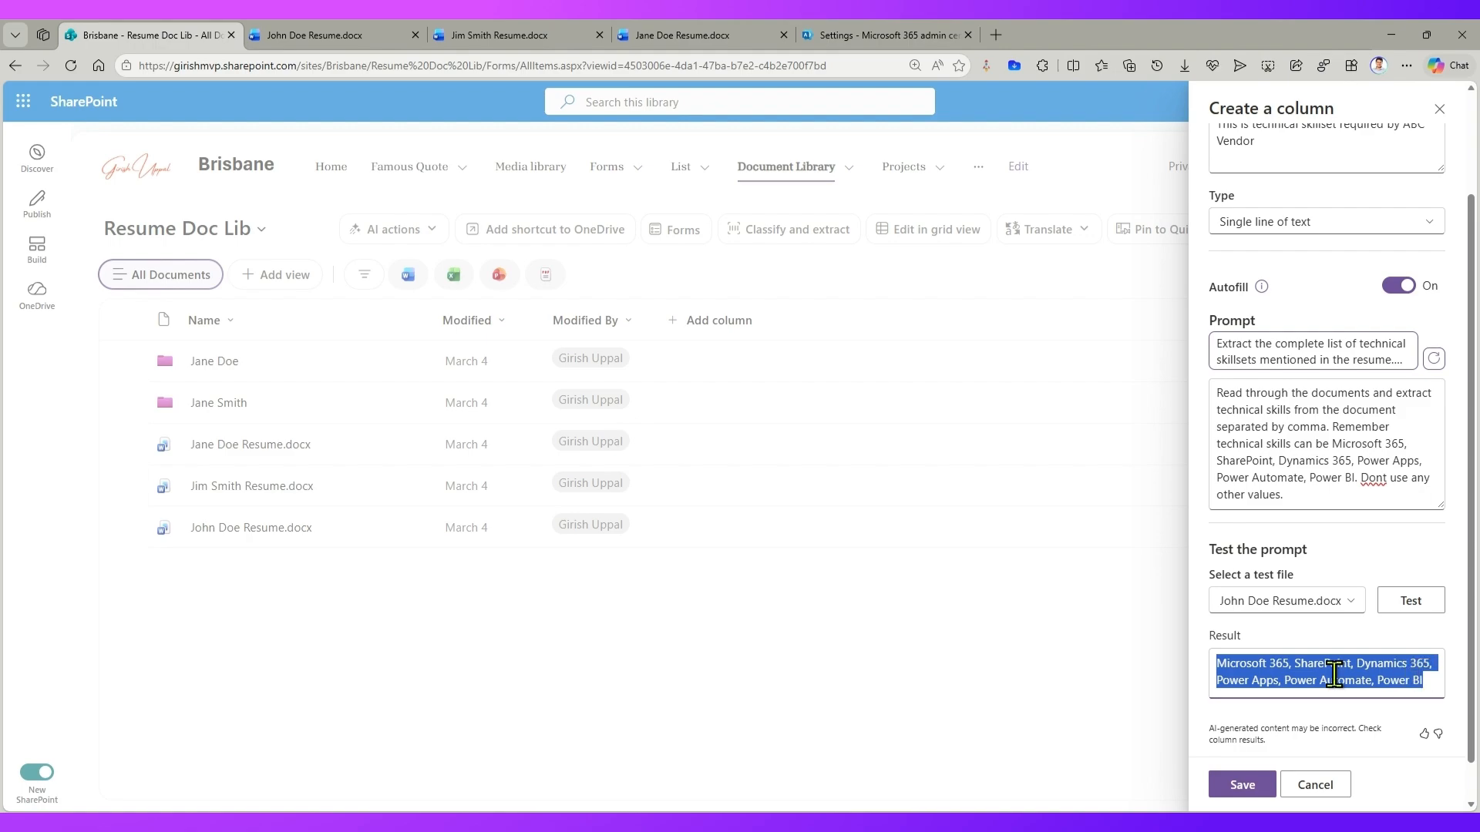
Switch to the tested resume in Word, review its summary and skills, and search the document for "Power Pages".
left_click(343, 42)
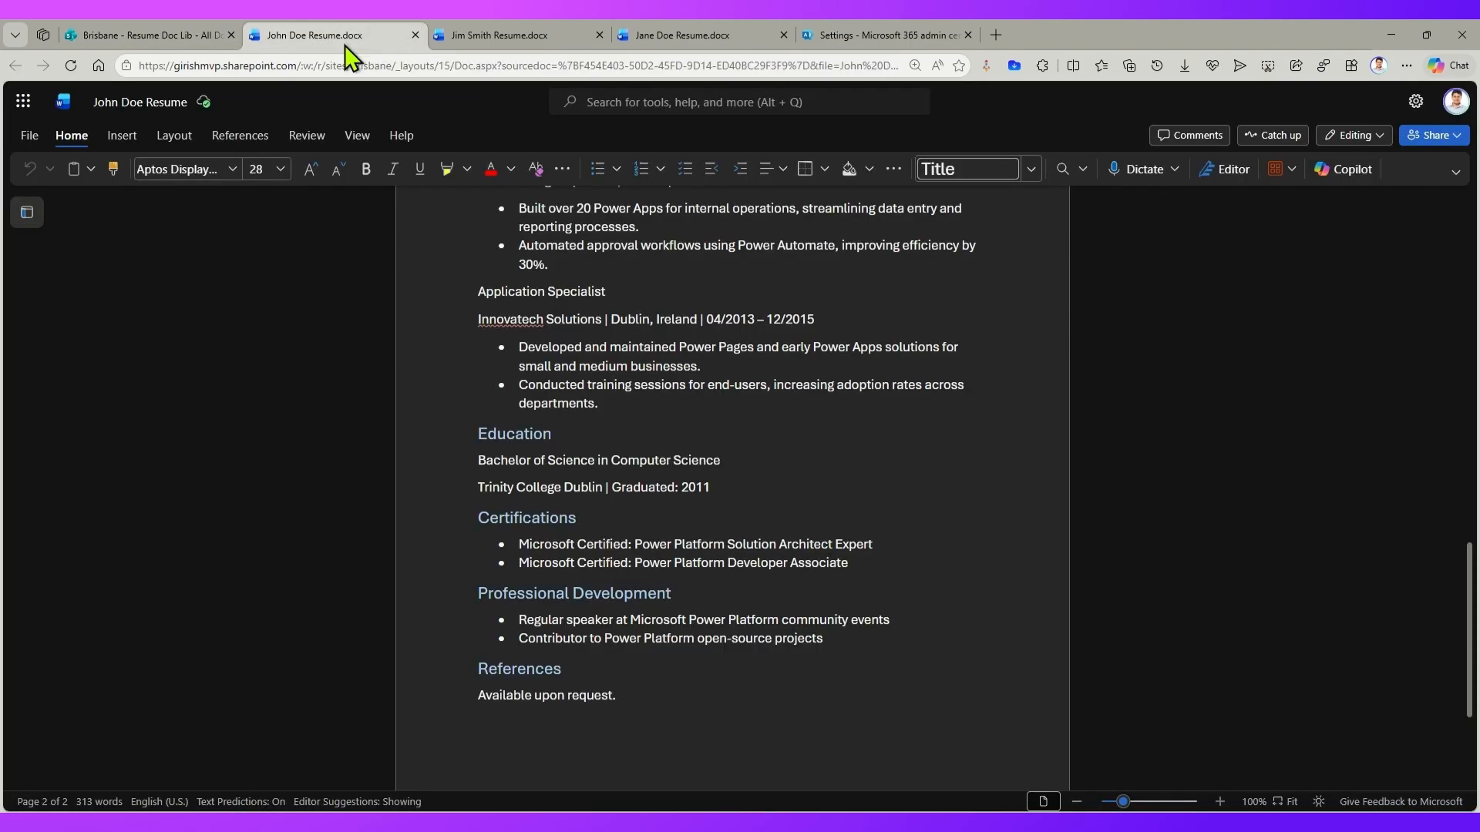
left_click(649, 336)
scroll(868, 534, "up", 10)
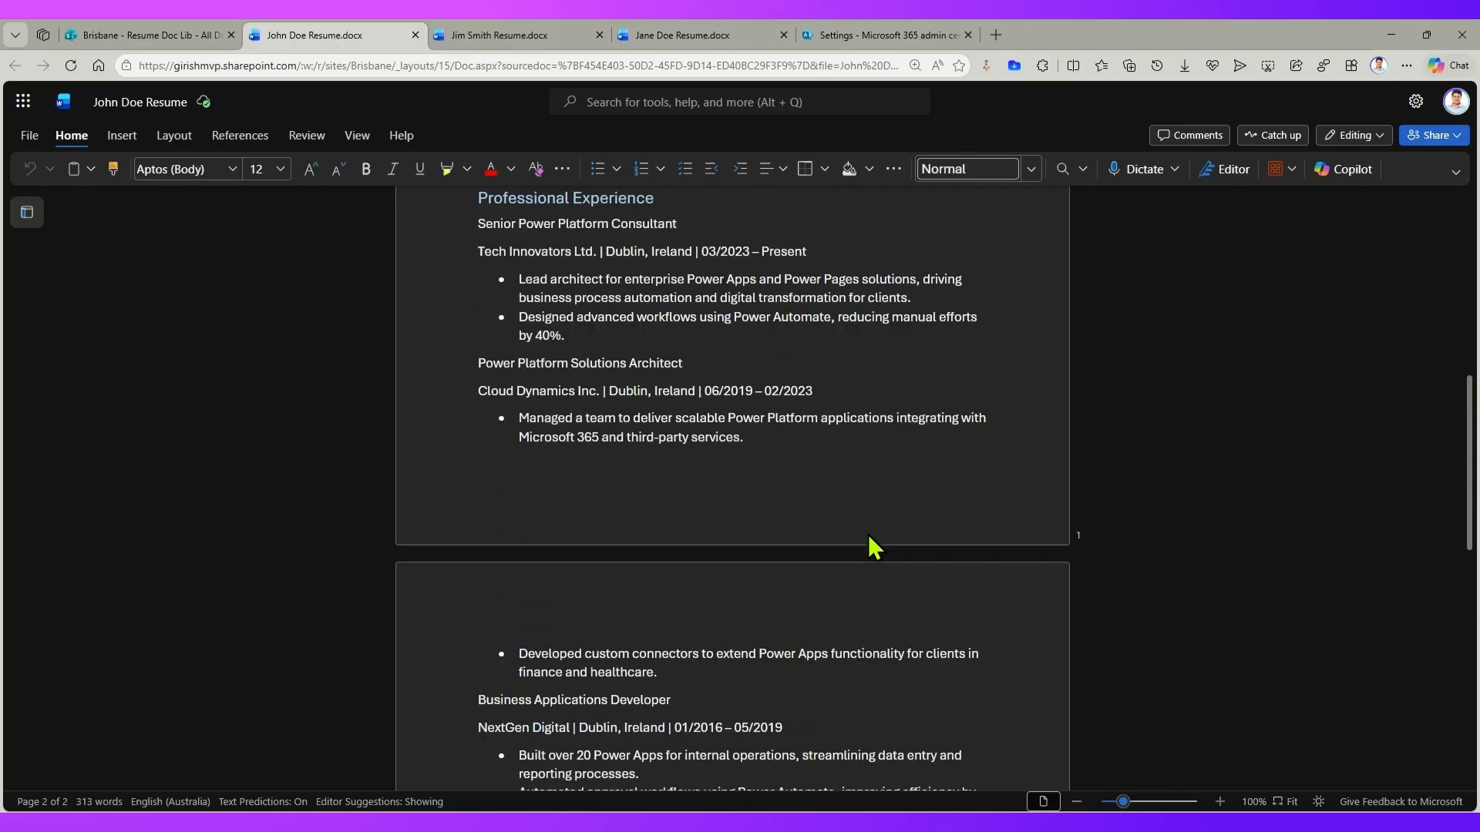
scroll(868, 537, "up", 5)
scroll(859, 545, "down", 2)
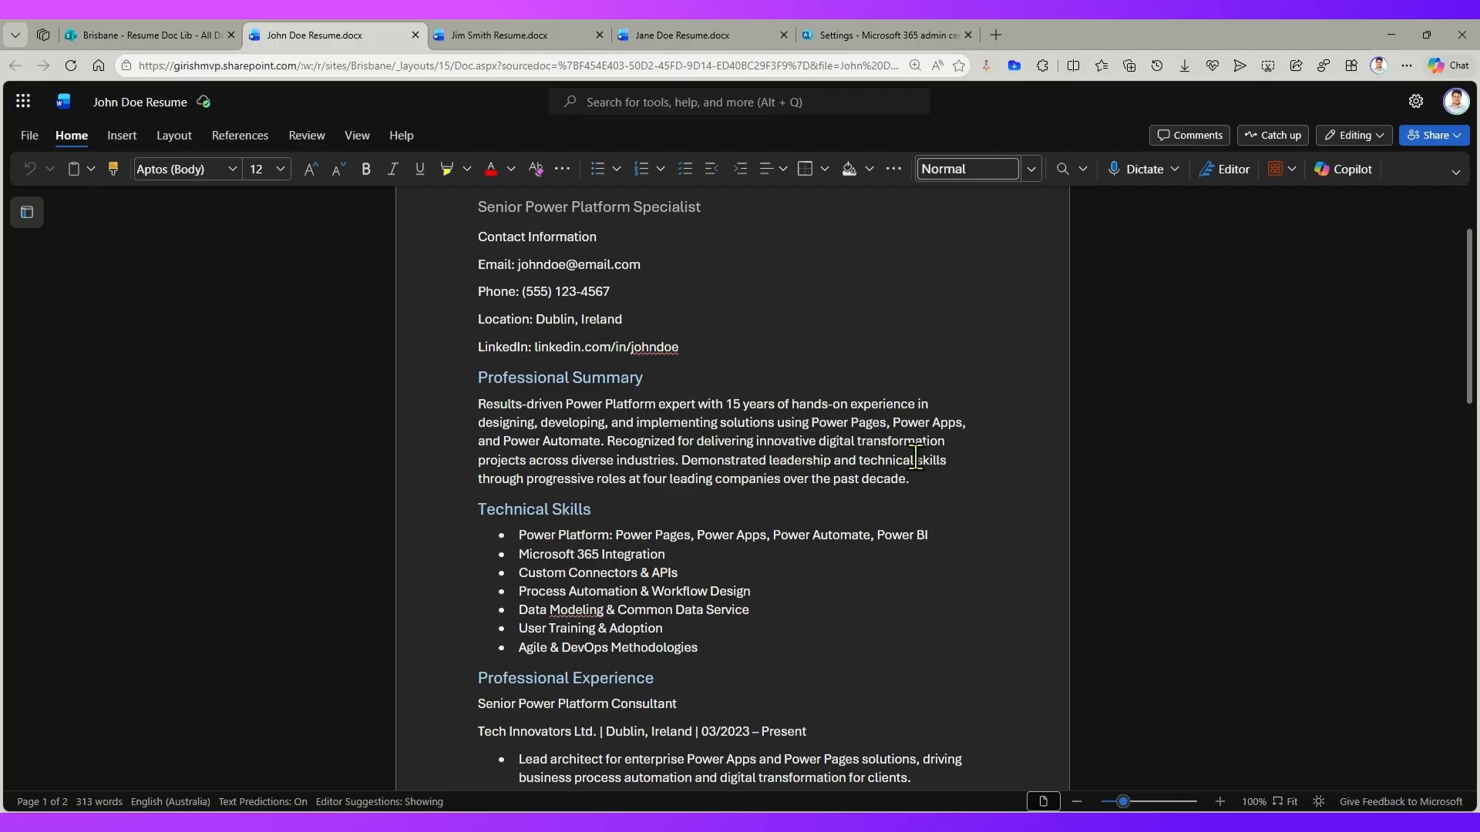
left_click_drag(811, 424, 886, 425)
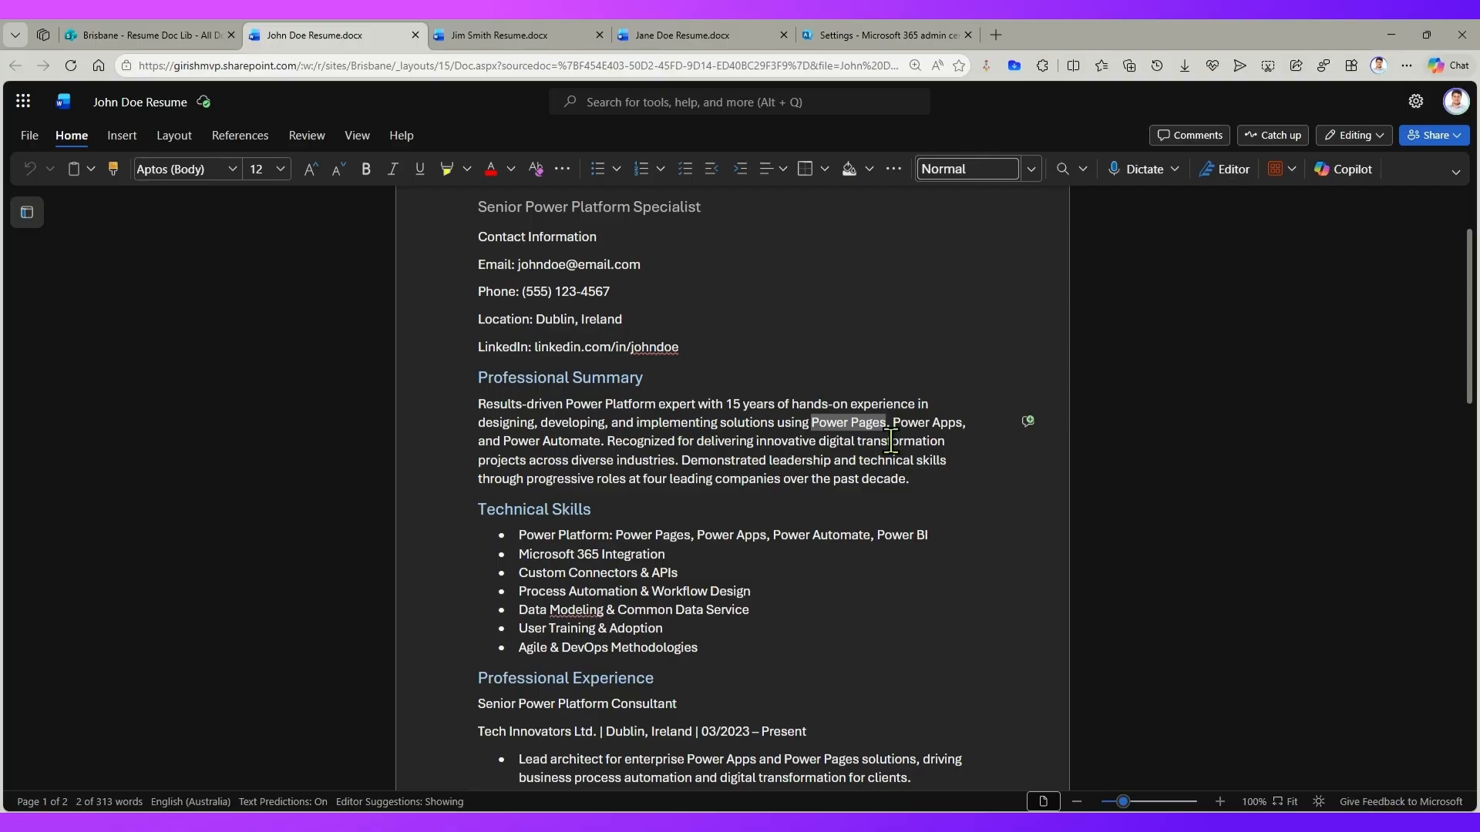
key("ctrl+f")
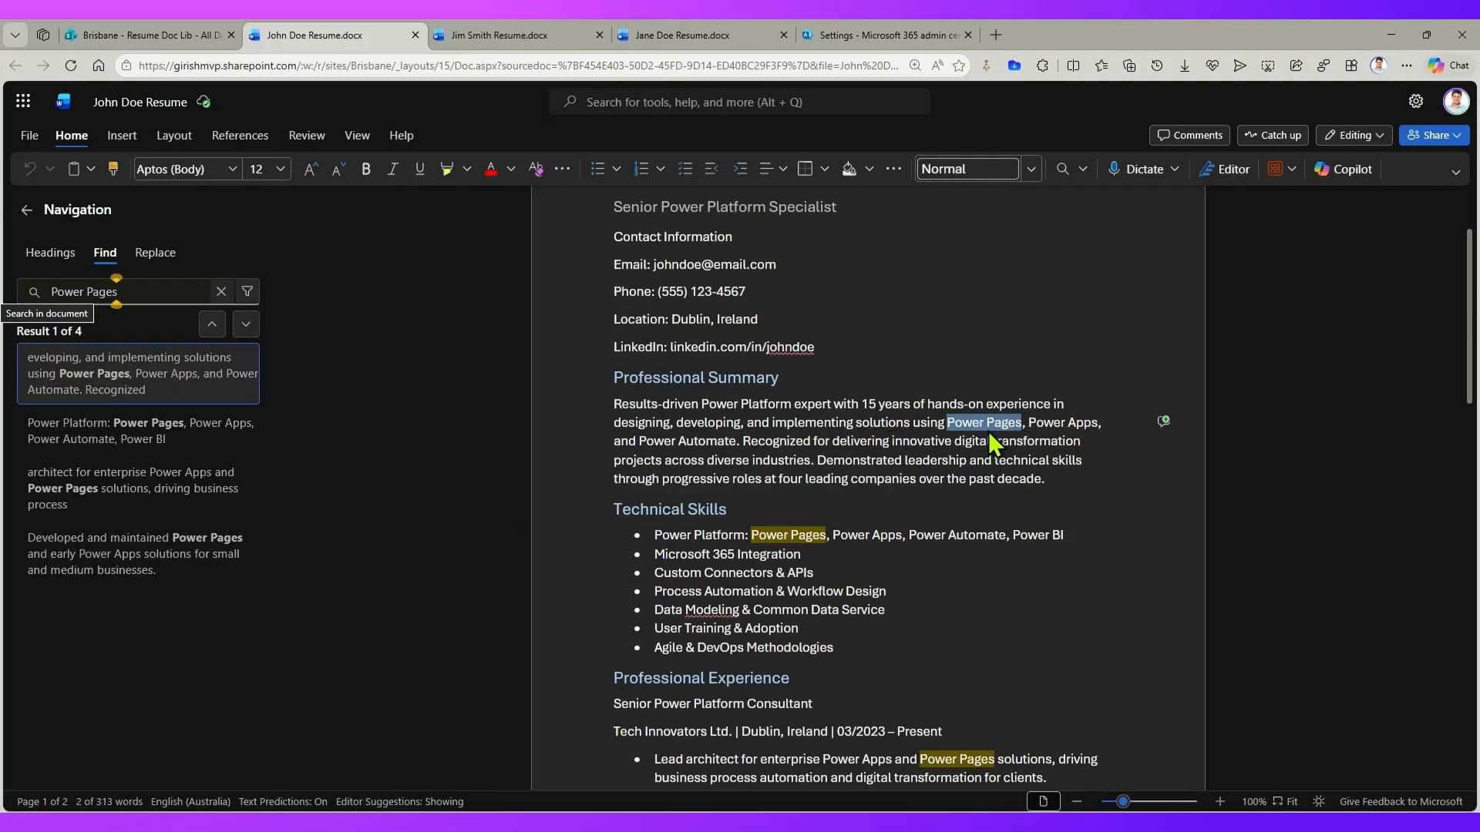
Delete "Power Pages," from the Professional Summary paragraph of the resume.
left_click(946, 421)
key("Delete")
key("Delete")
key("Delete")
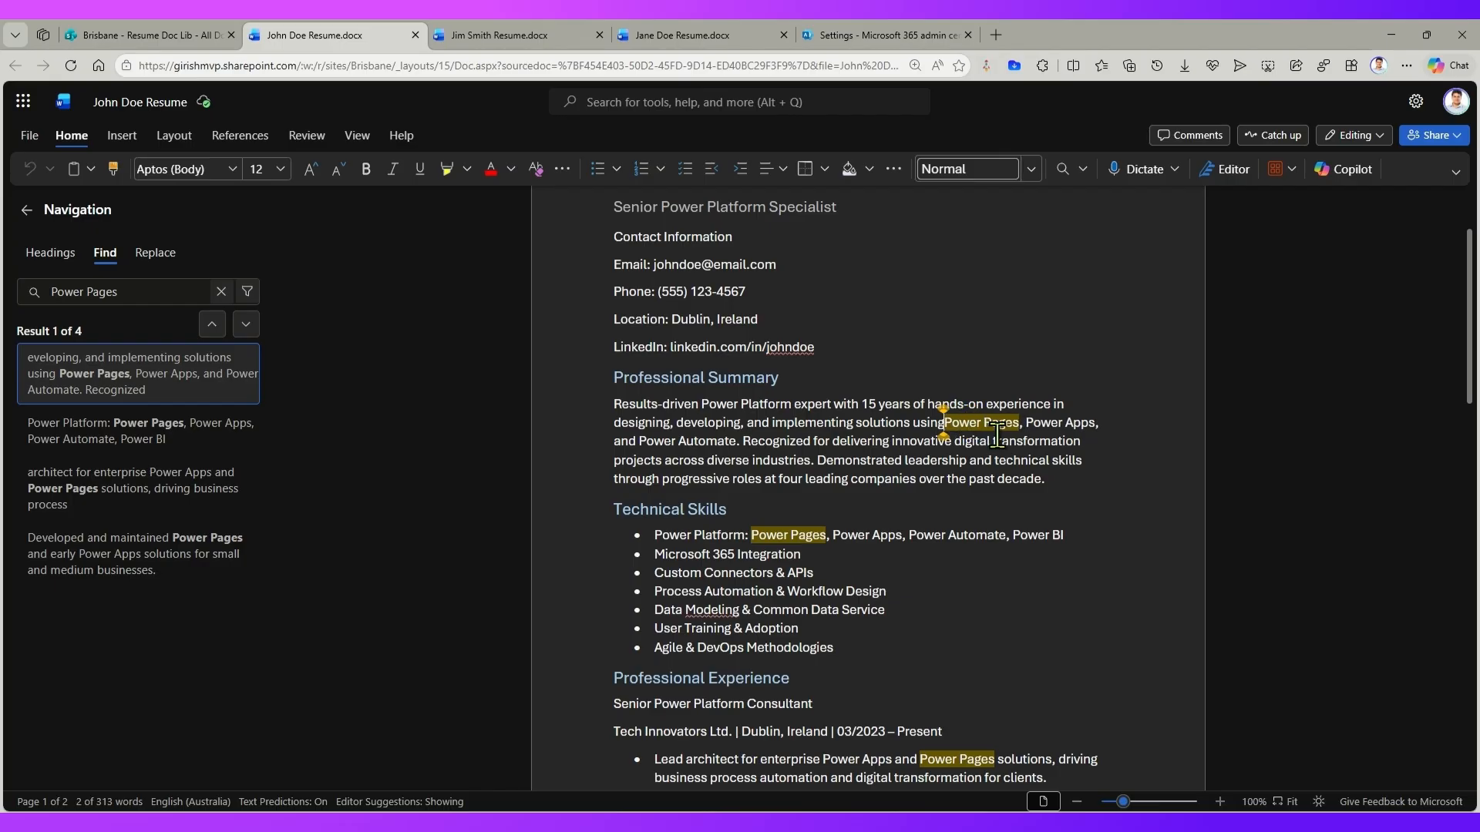
key("Delete")
key("Delete")
key("Delete")
key("Delete")
key("Delete")
key("Delete")
key("Delete")
key("Delete")
key("Delete")
key("Delete")
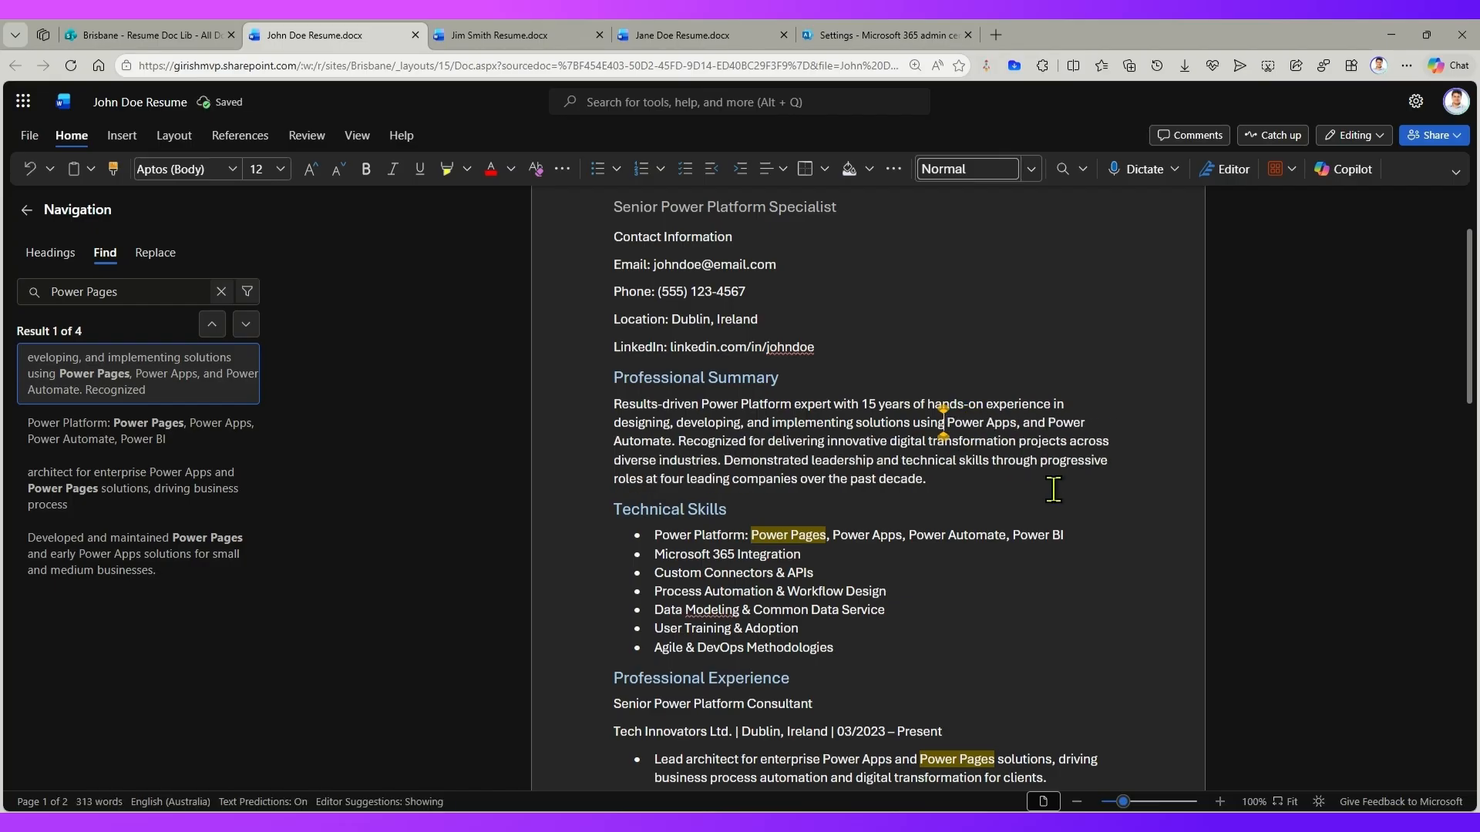
Delete "Power Pages," from the Power Platform bullet under Technical Skills.
left_click(751, 536)
key("Delete")
key("Delete")
key("Delete")
key("Delete")
key("Delete")
key("Delete")
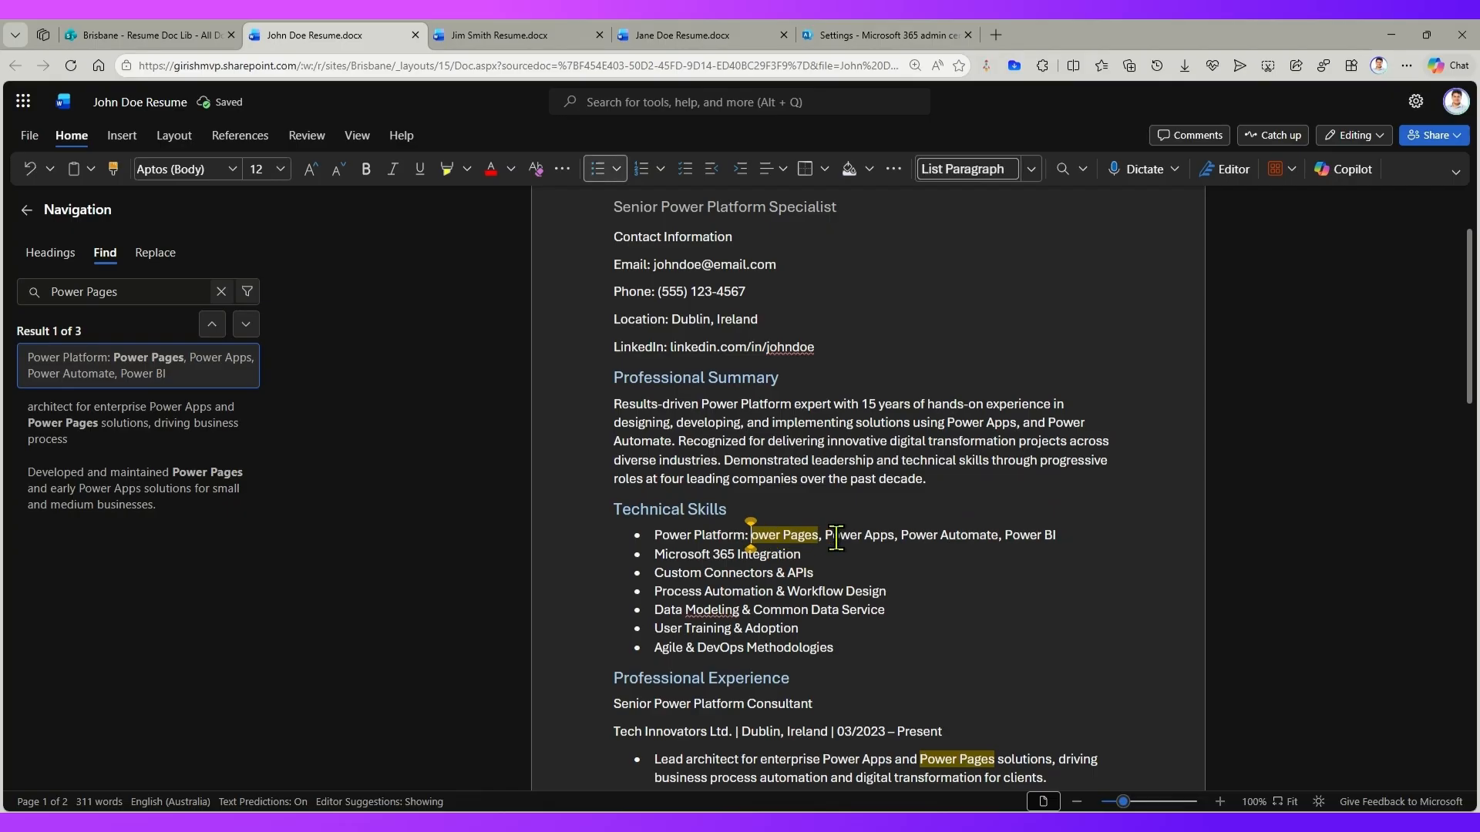
key("Delete")
key("Delete")
key("Delete")
key("Delete")
key("Delete")
key("Delete")
key("Delete")
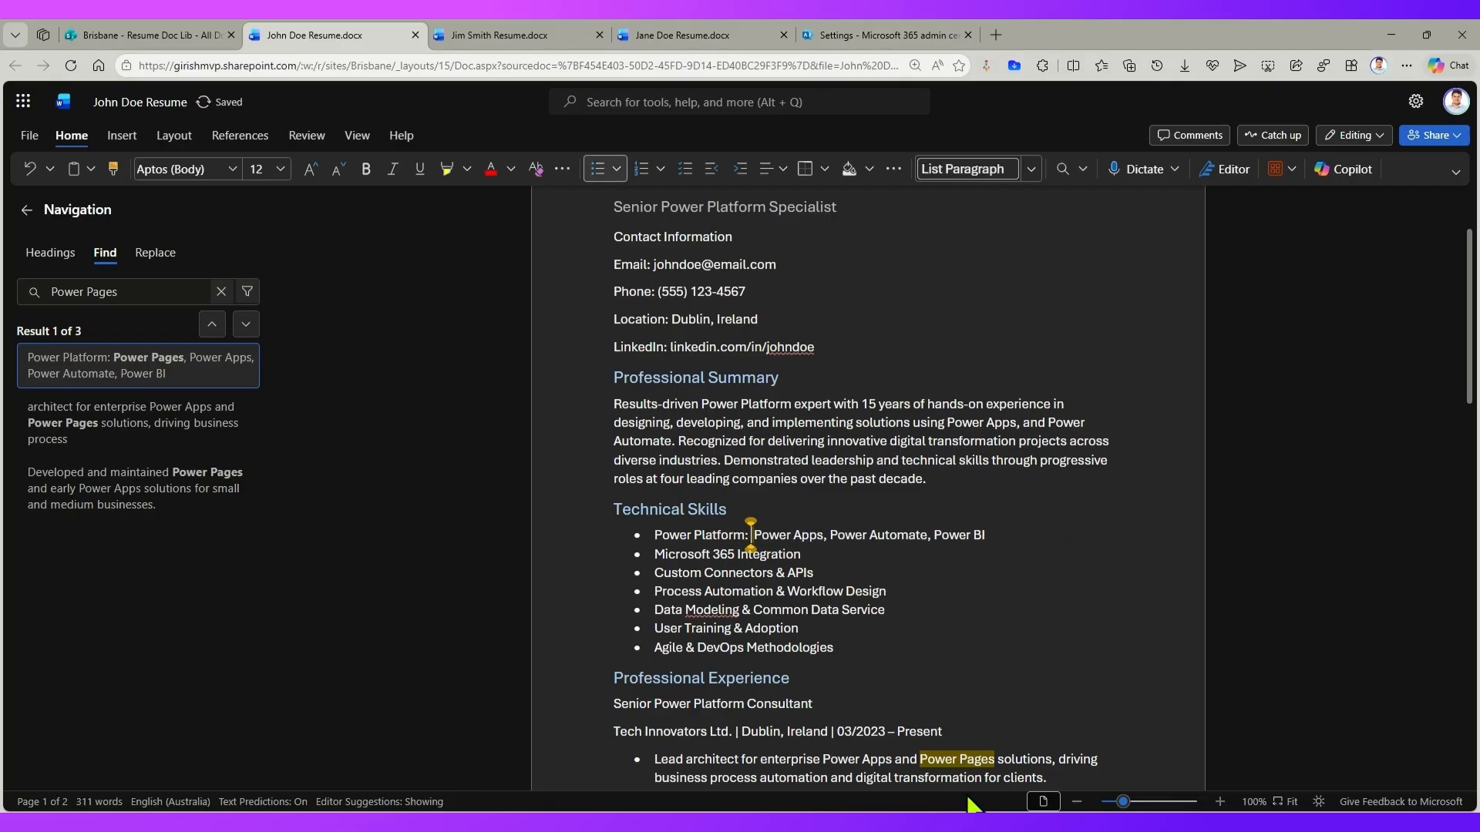
Remove "and Power Pages" from the "Lead architect" bullet under Senior Power Platform Consultant, keeping "Power Apps solutions".
scroll(957, 745, "down", 2)
left_click(894, 632)
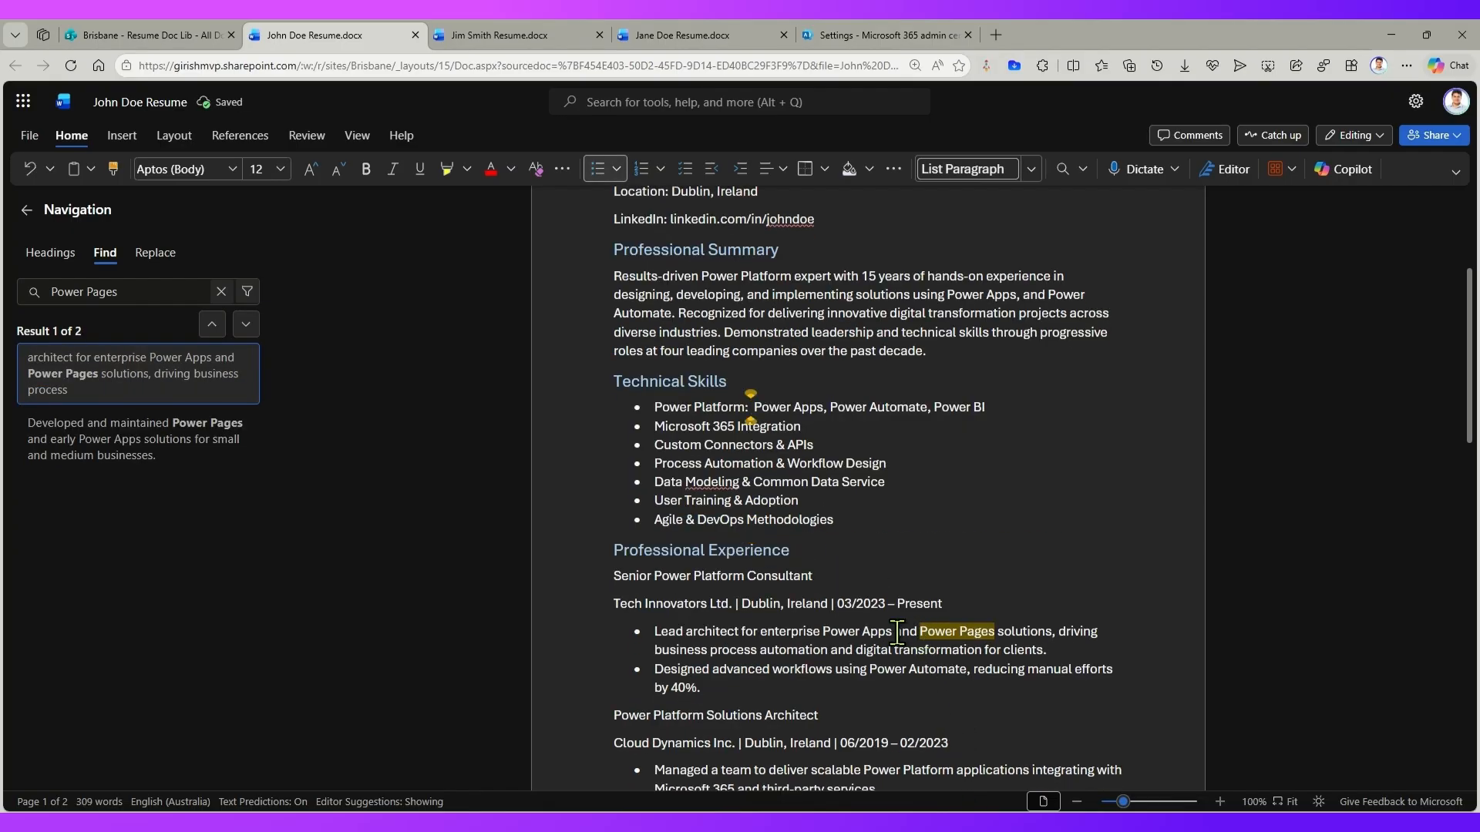
key("Delete")
key("Delete")
key("Delete")
key("Delete")
key("Delete")
key("Delete")
key("Delete")
key("Delete")
key("Delete")
key("Delete")
key("Delete")
key("Delete")
key("Delete")
key("Delete")
key("Delete")
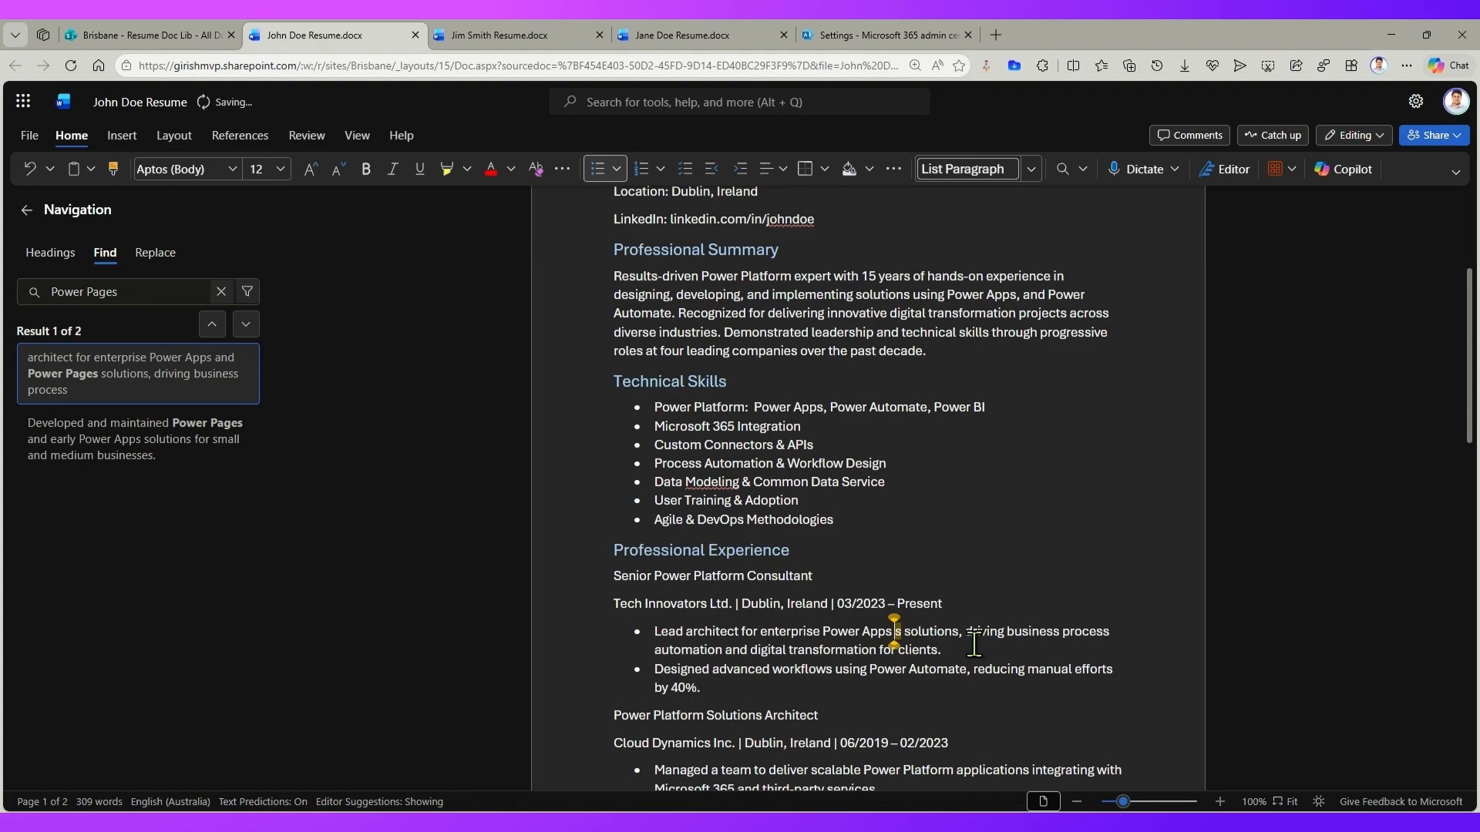
key("Delete")
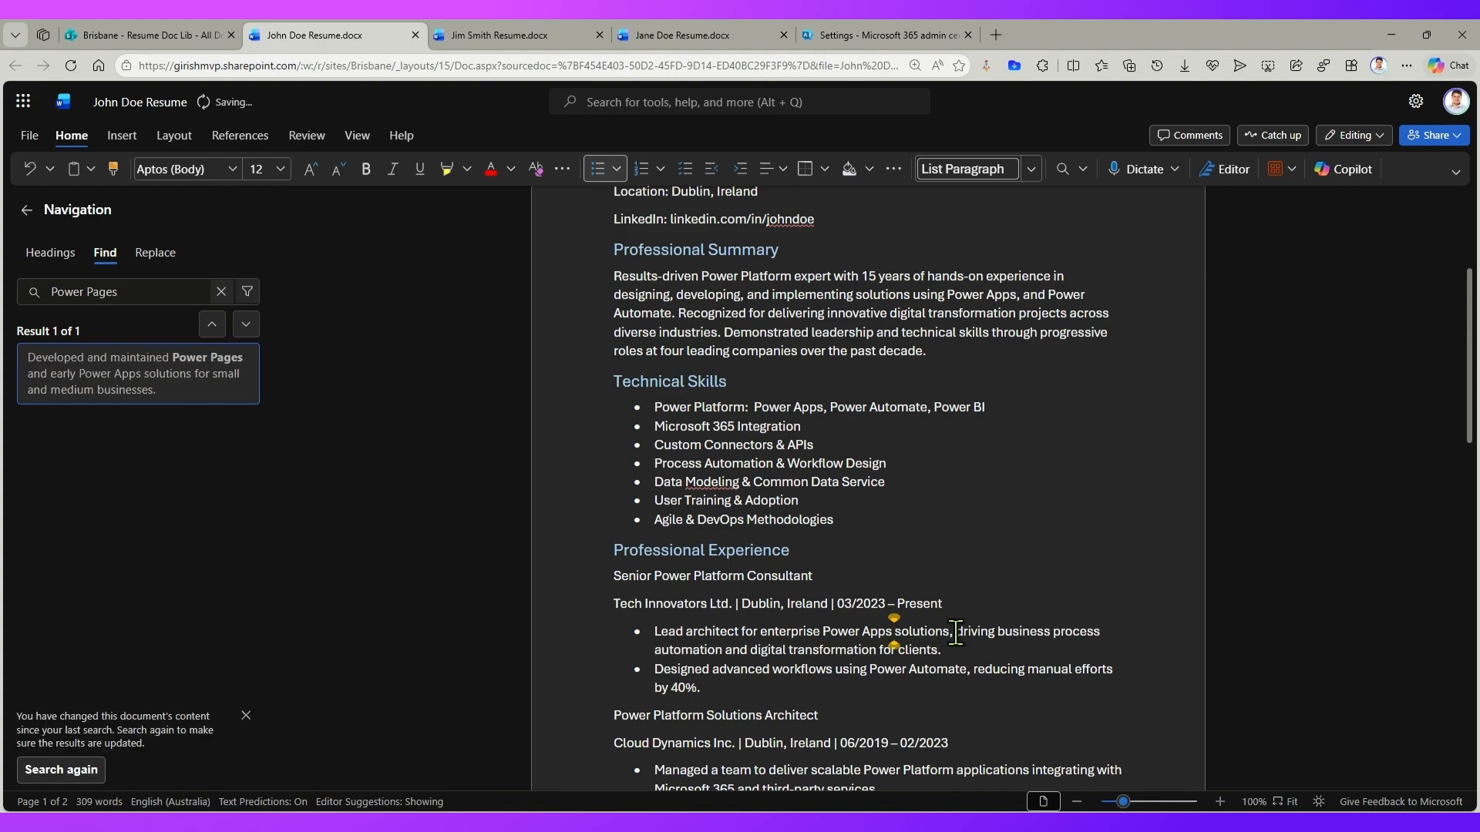
Replace "Power Pages" with "Power Apps" in the "Developed and maintained" bullet under Application Specialist.
scroll(977, 607, "down", 3)
left_click(158, 385)
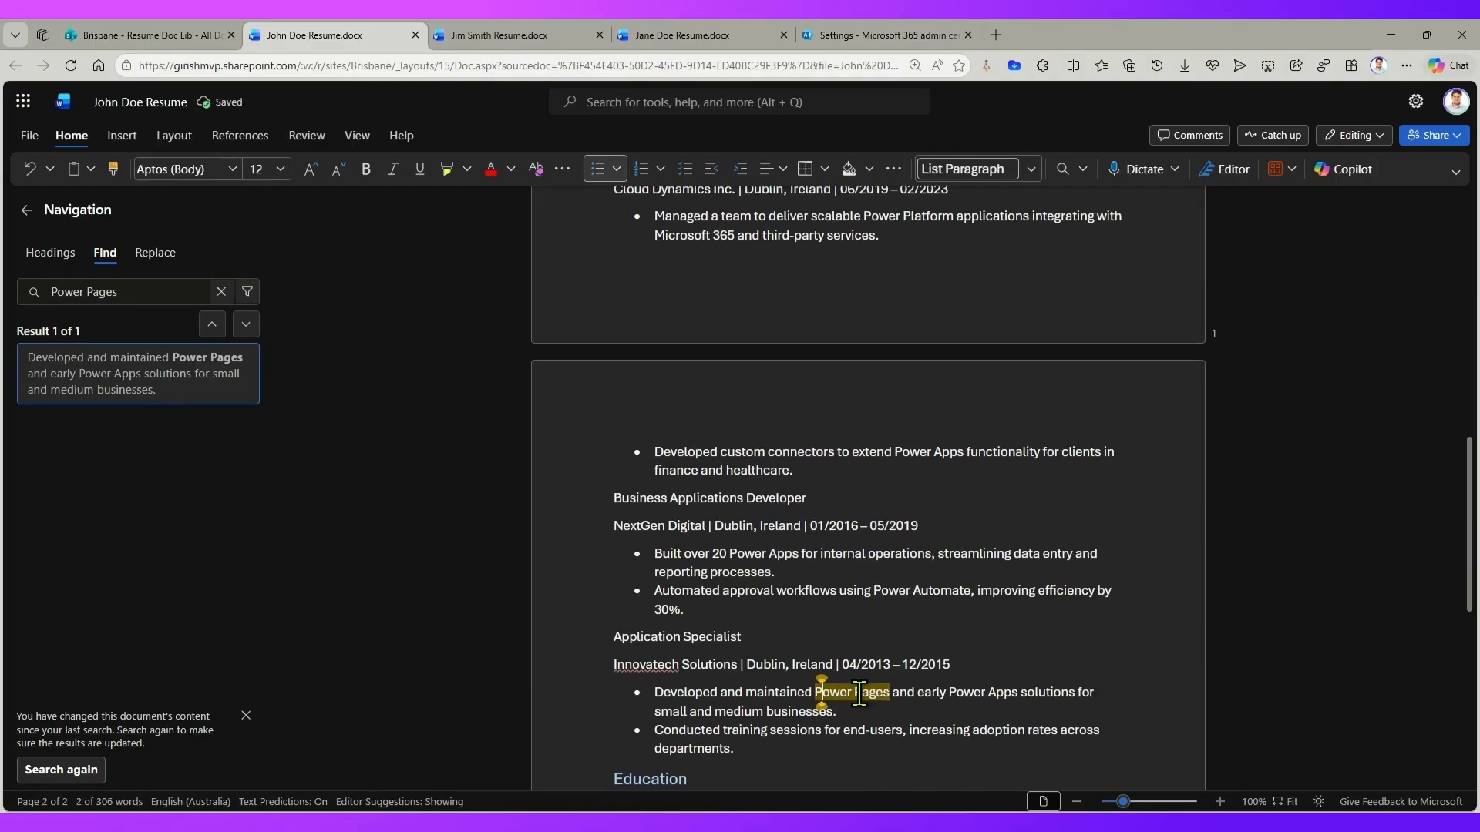
key("Left")
key("Delete")
key("Delete")
key("Delete")
key("Delete")
key("Delete")
key("Delete")
key("Delete")
key("Delete")
key("Delete")
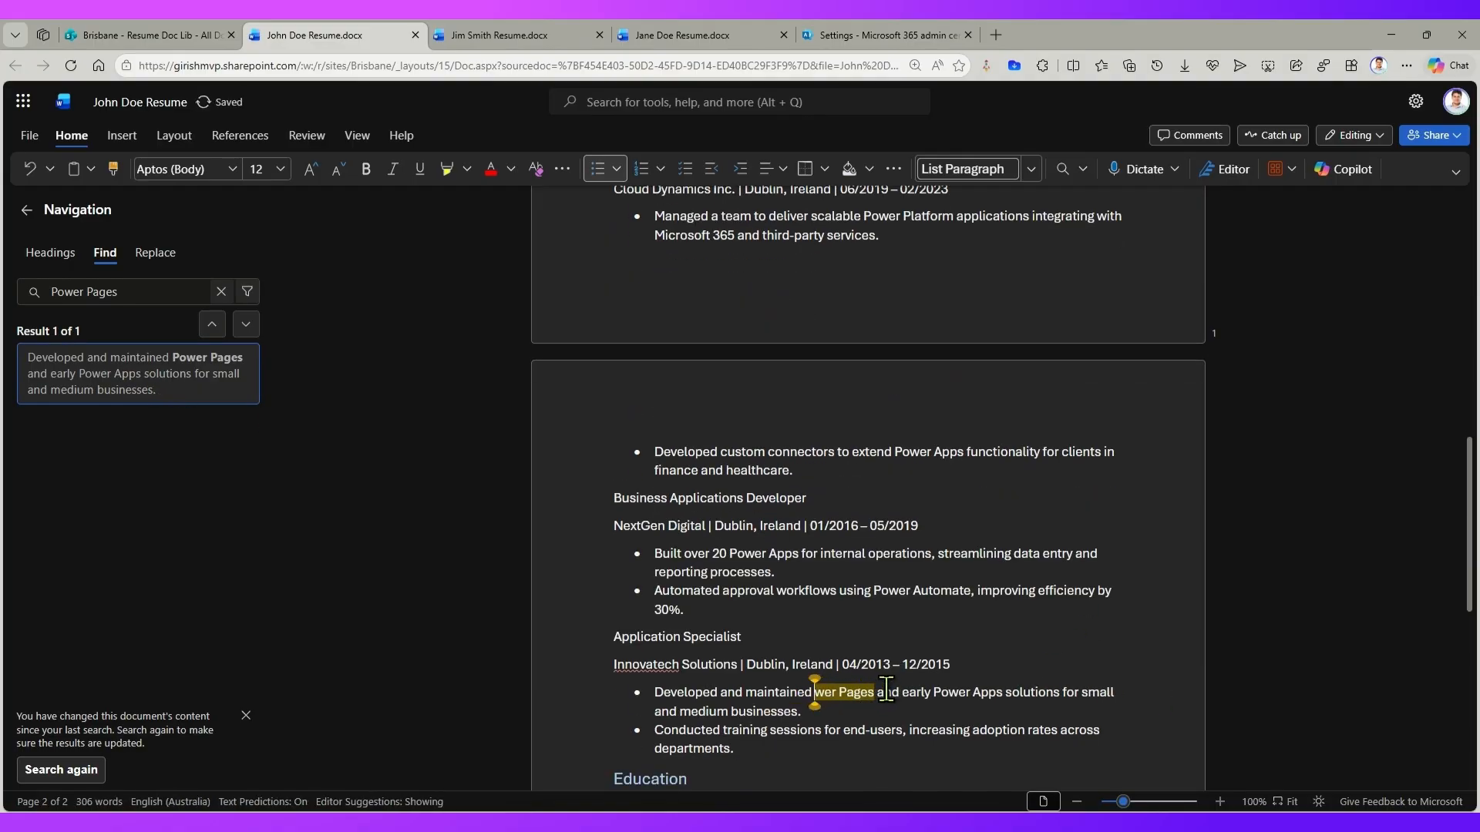
key("Delete")
key("Delete")
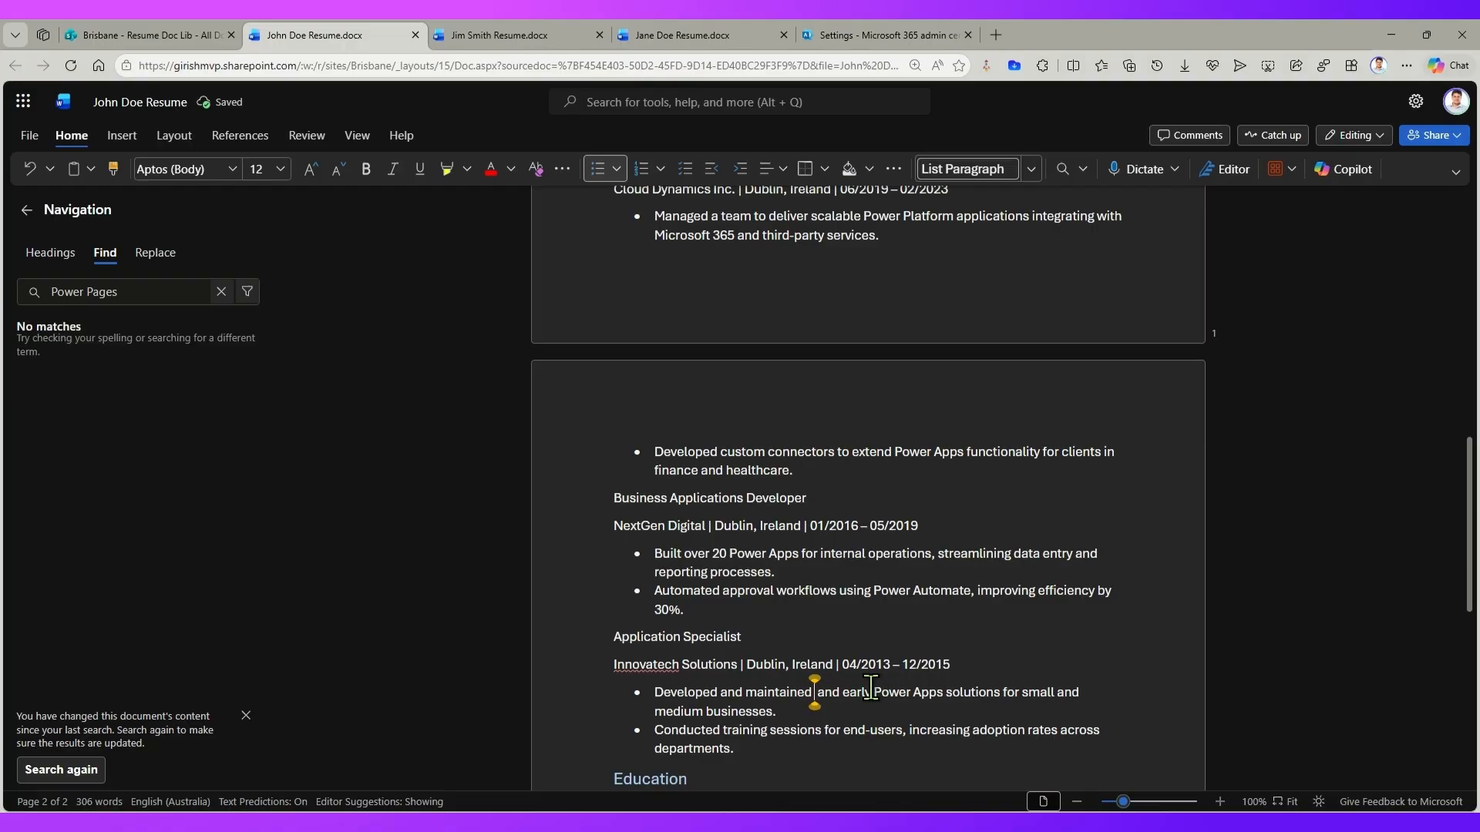
type("Power Apps")
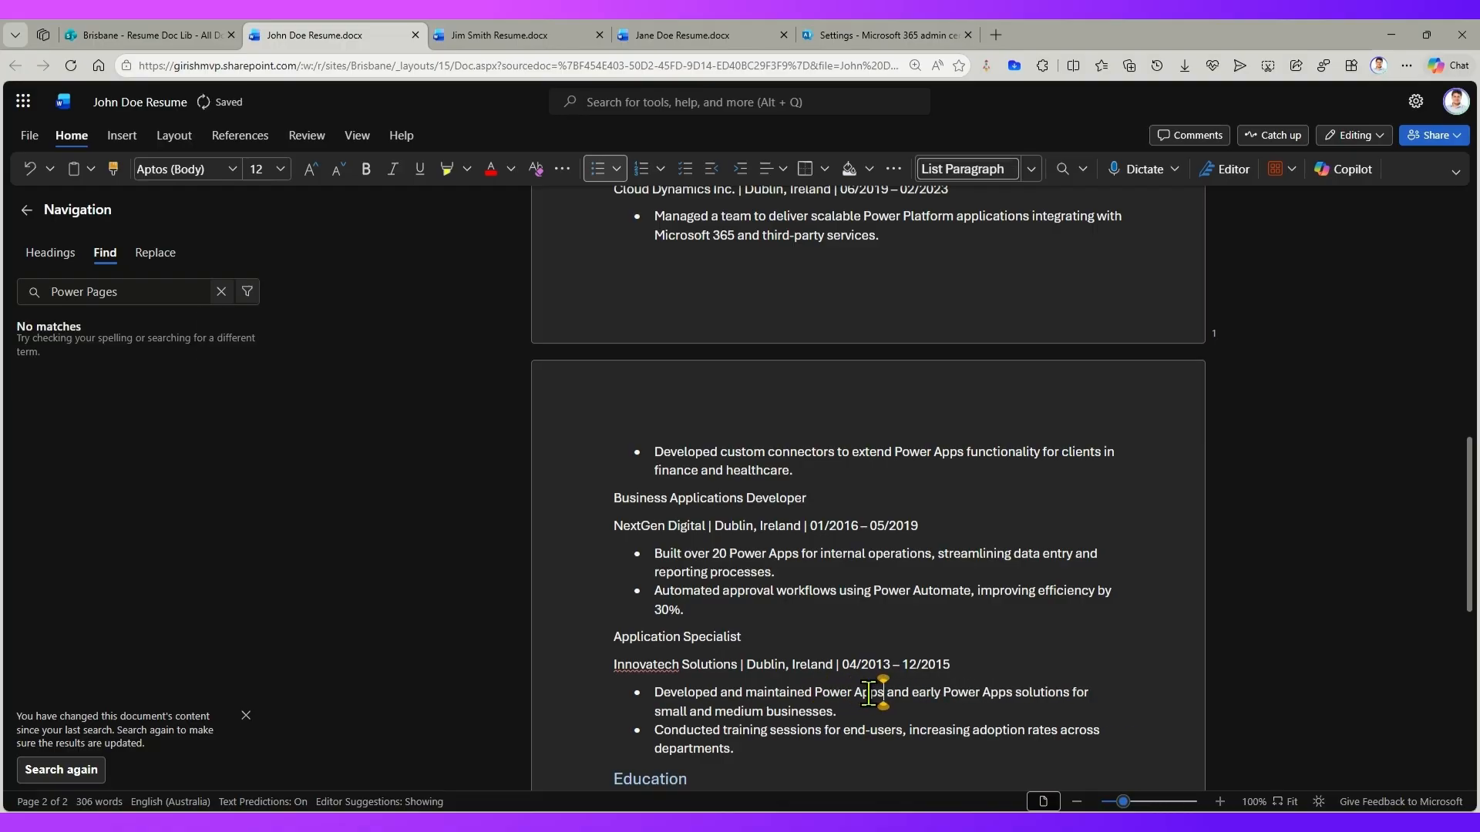
left_click(866, 615)
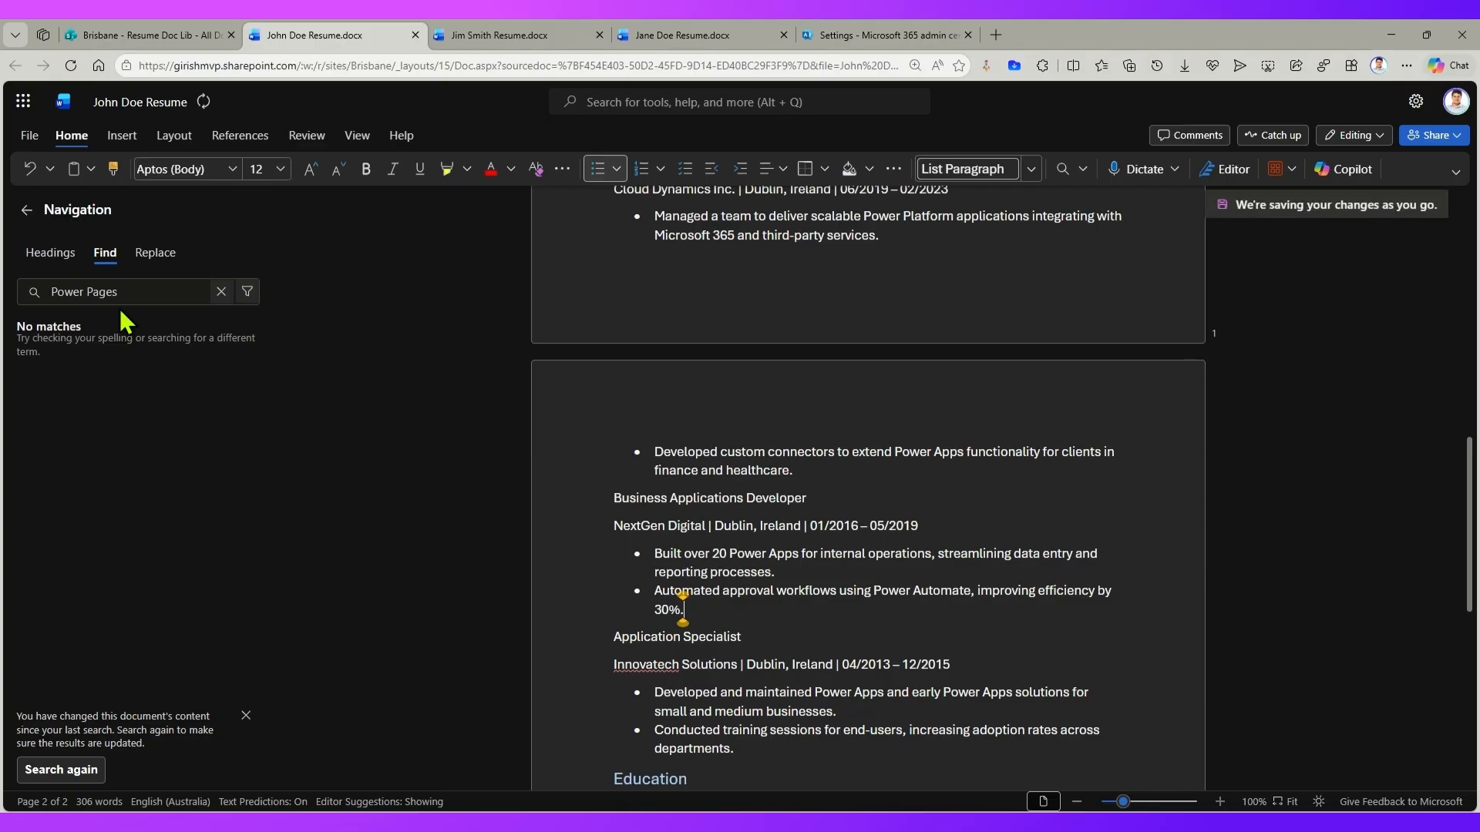
Switch back to the SharePoint library, review the test file choices and save the new Technical Skillset column.
left_click(133, 293)
left_click(185, 35)
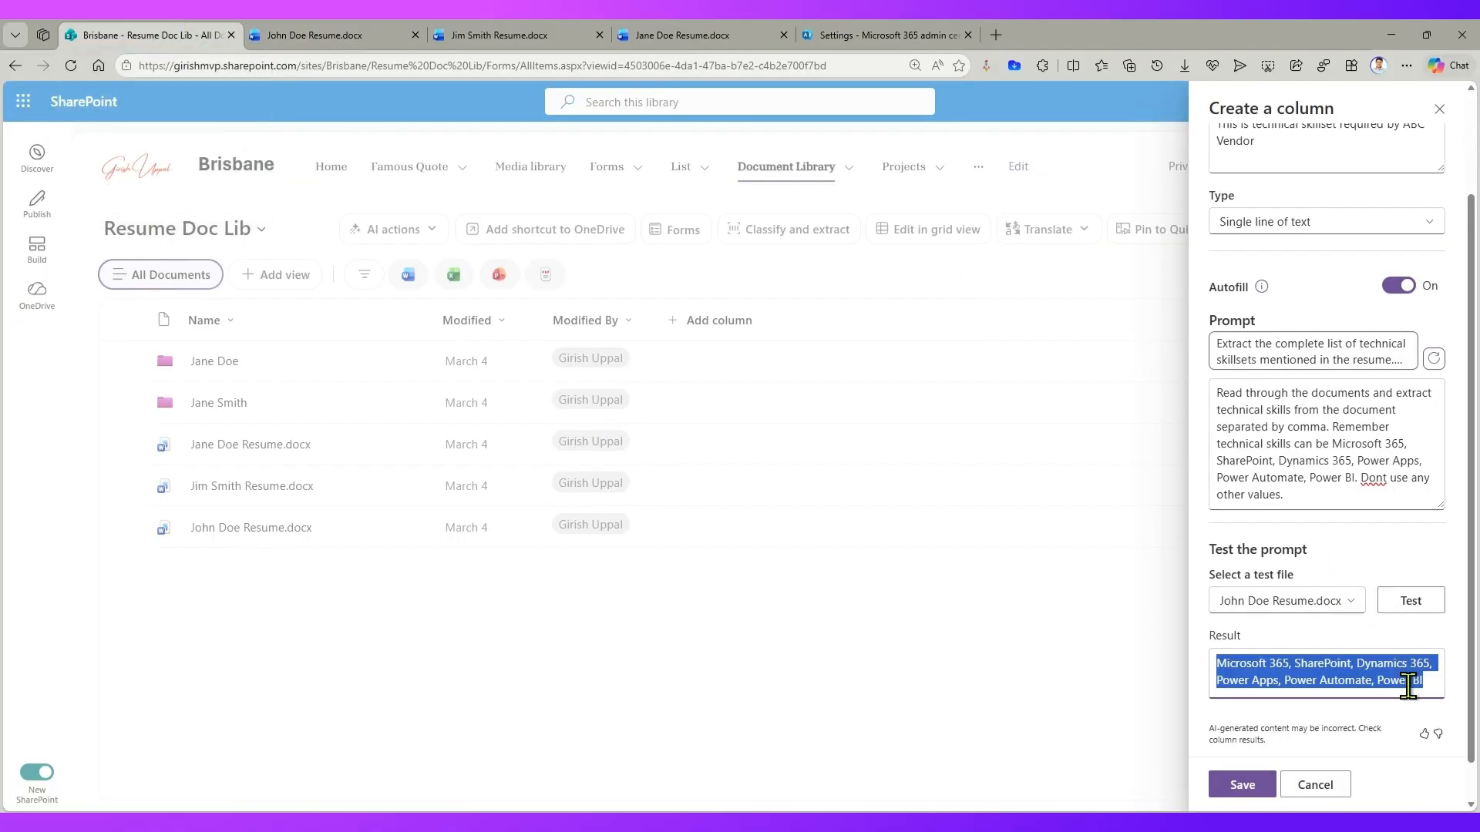
scroll(1417, 686, "down", 1)
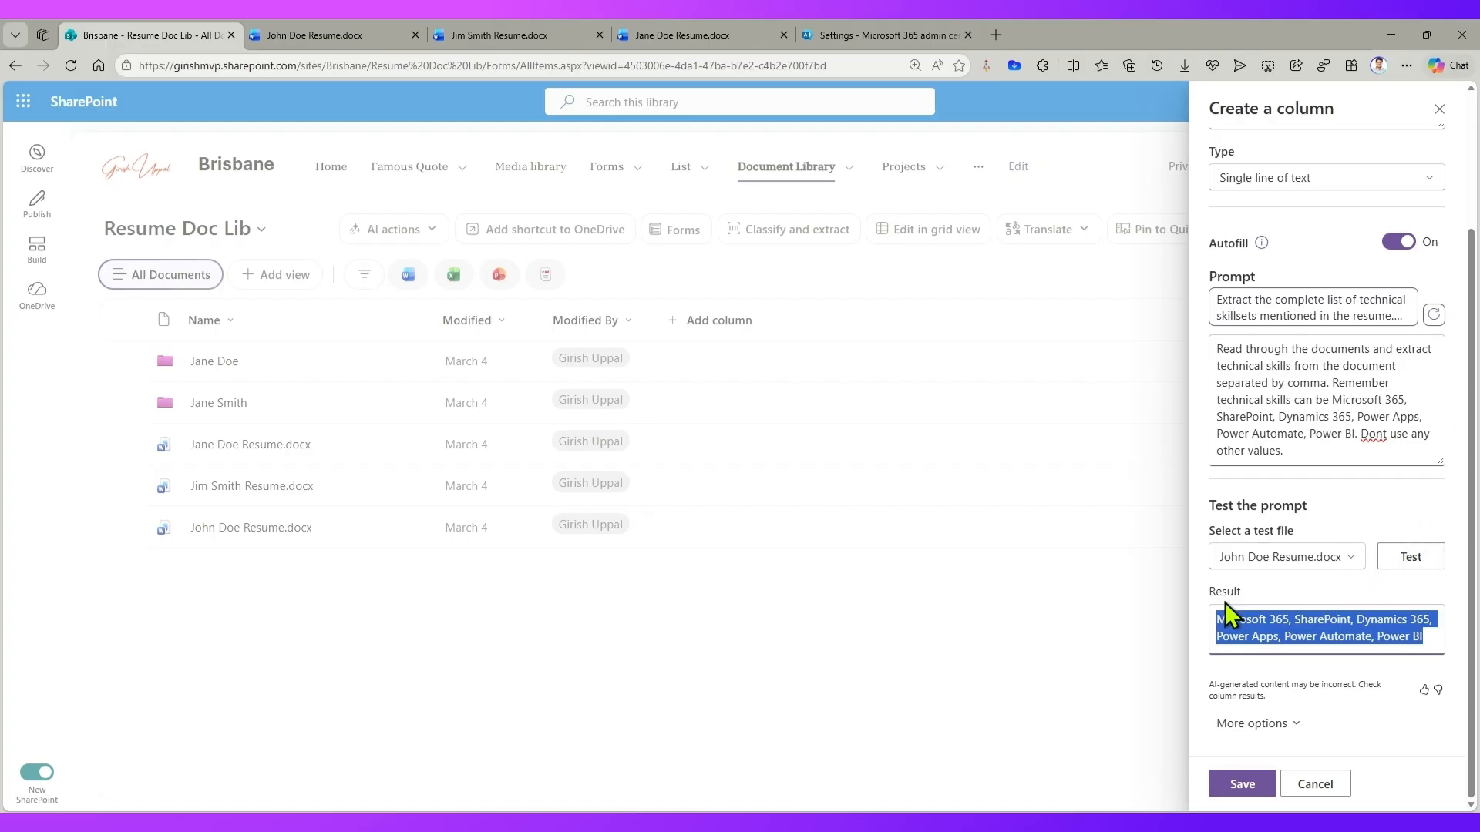
left_click(1342, 563)
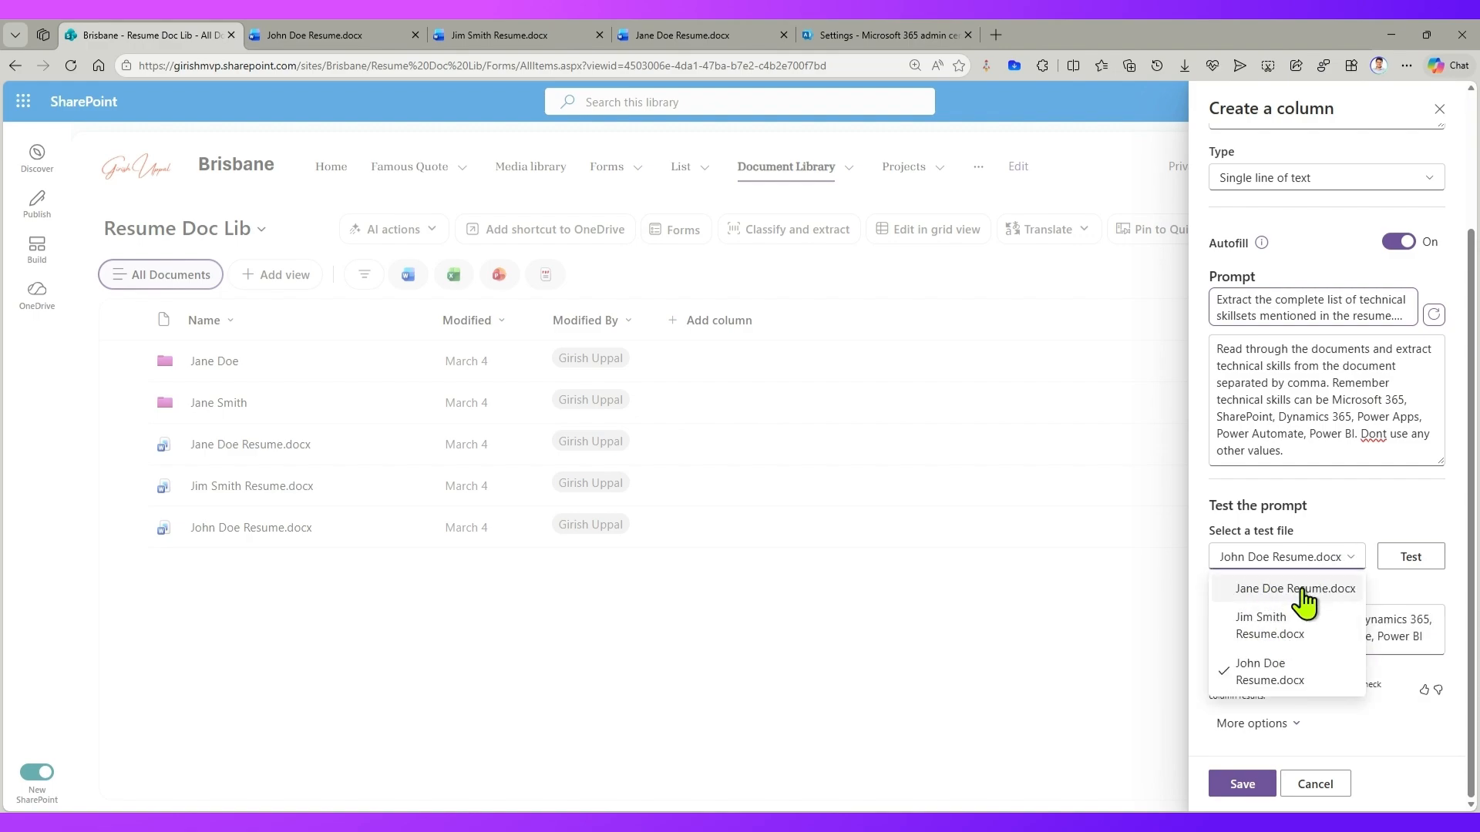
left_click(1340, 556)
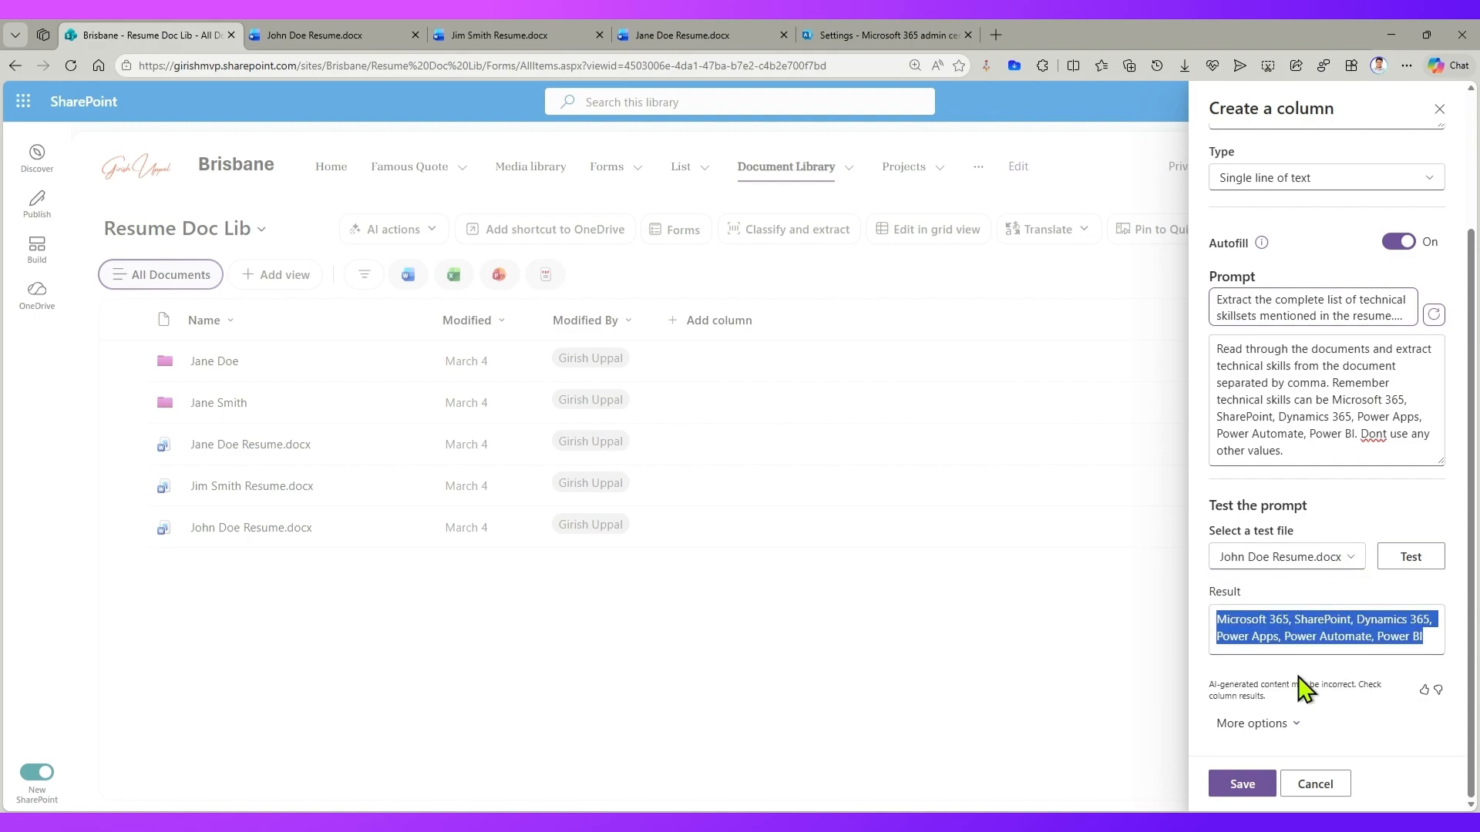
left_click(1249, 786)
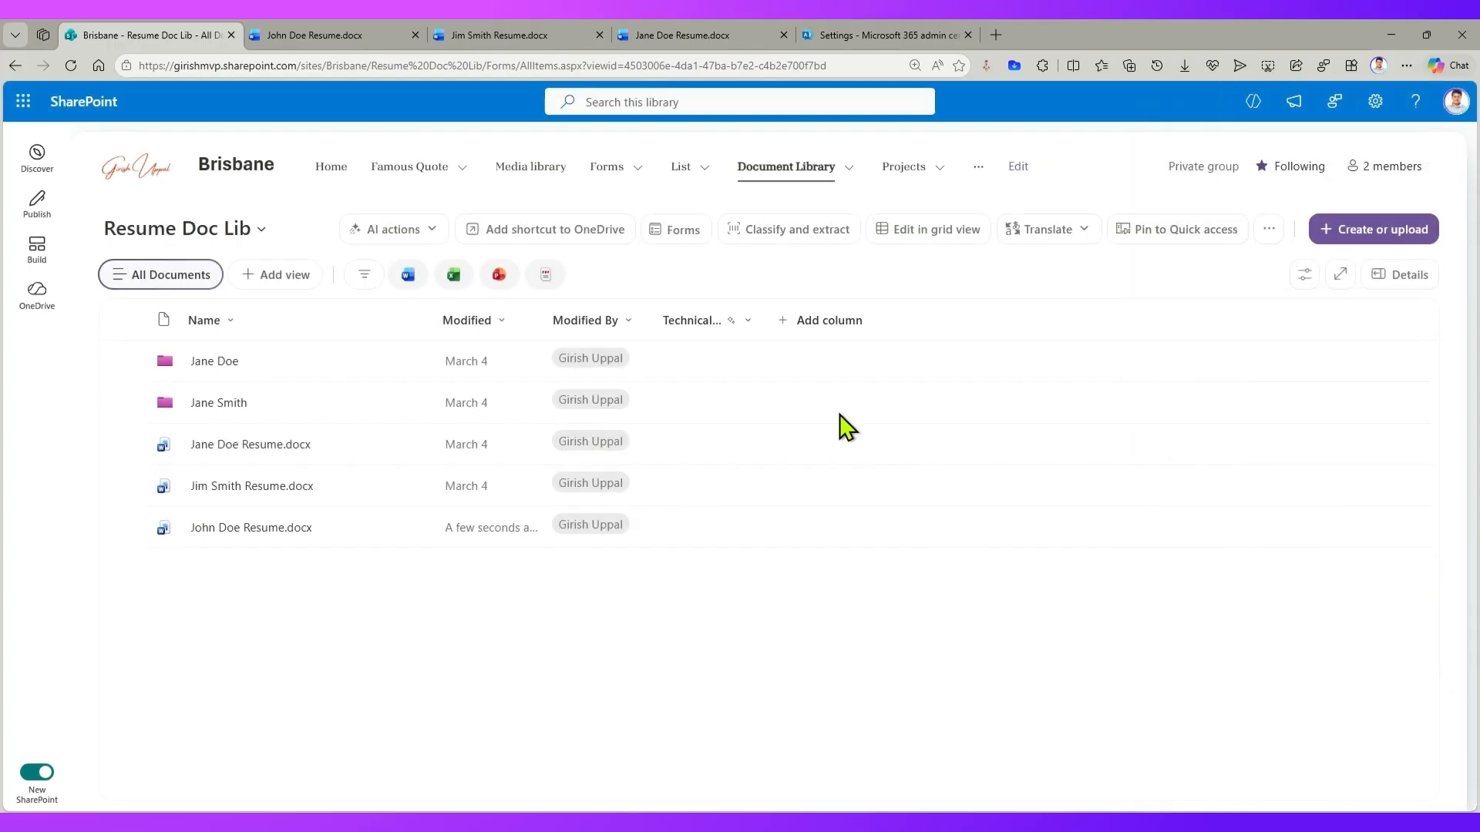
Add "Power Pages," after "Power Apps," in the Technical Skillset column's autofill prompt, save it and widen the column.
left_click(705, 322)
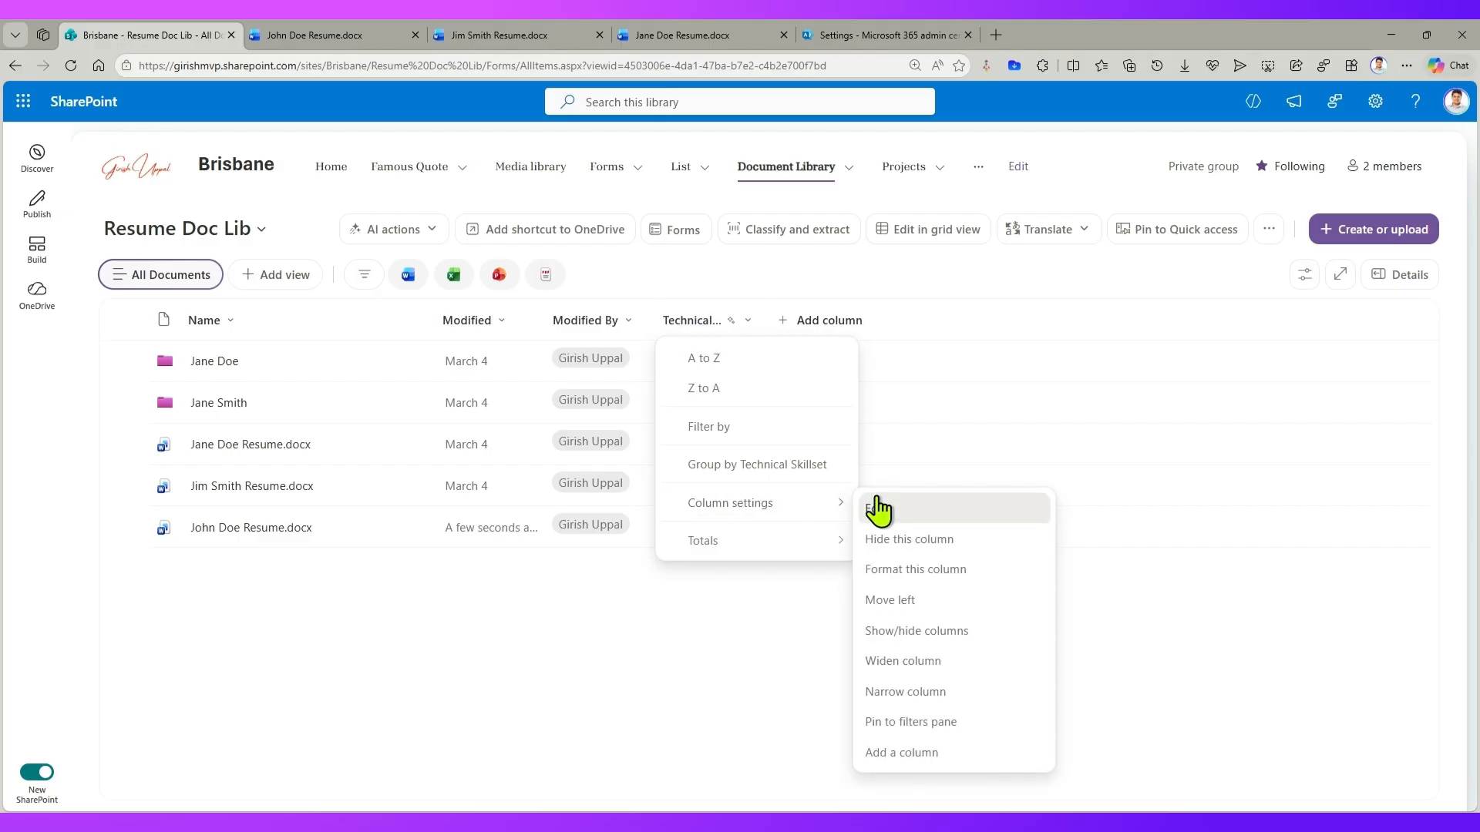
left_click(879, 507)
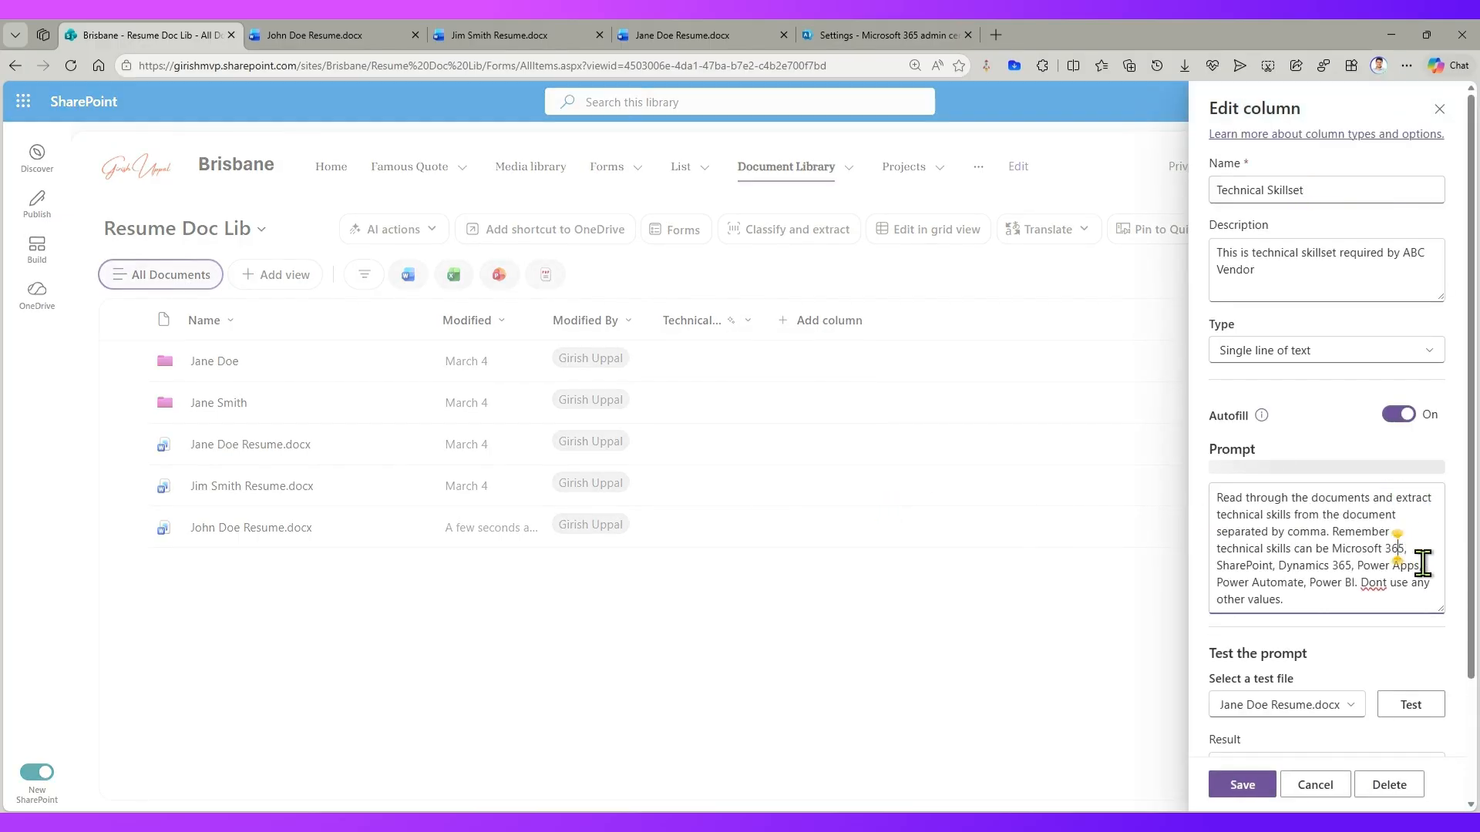
left_click(1438, 567)
type("Power ")
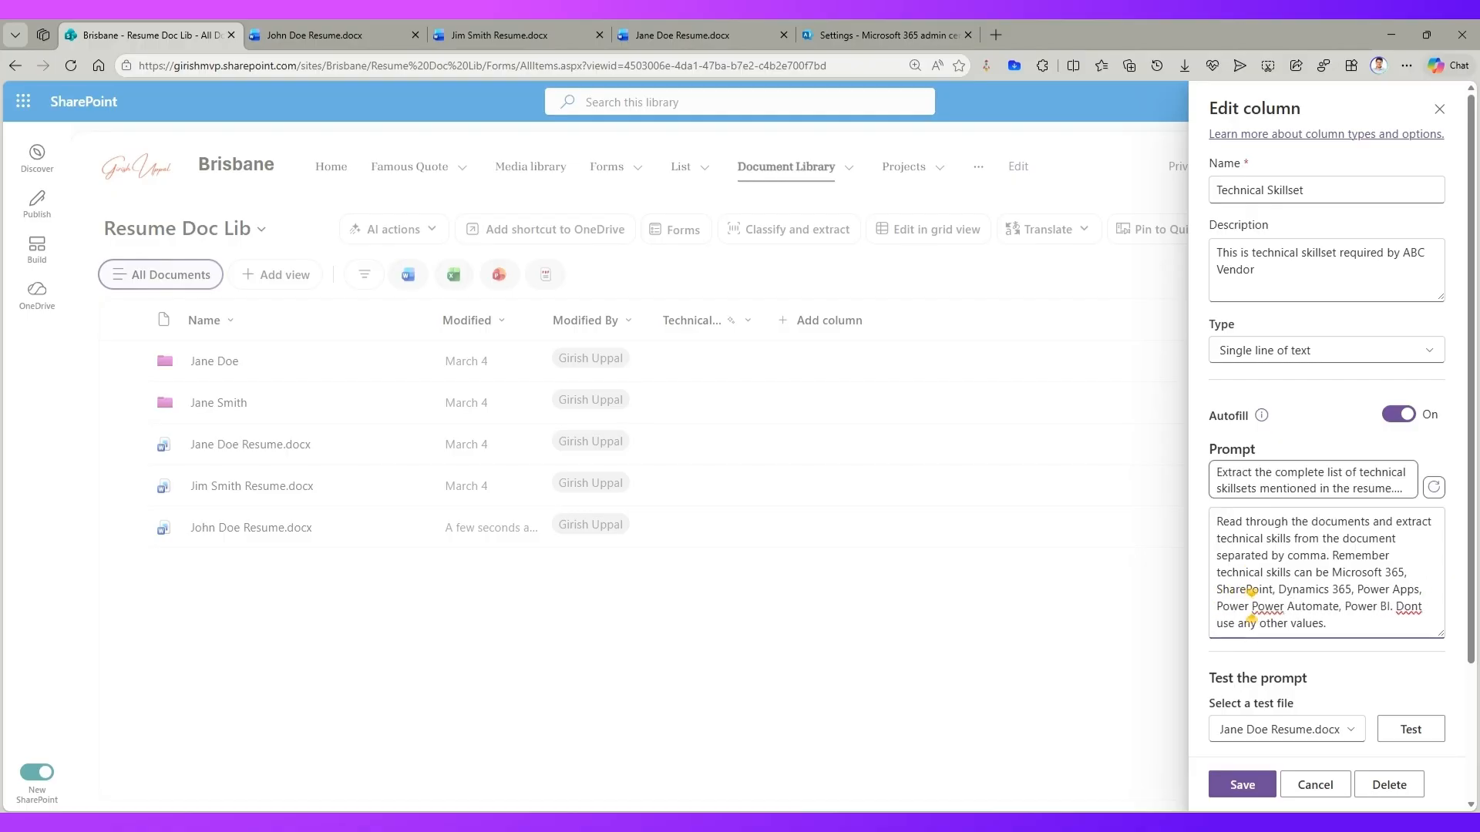
type("Pages,")
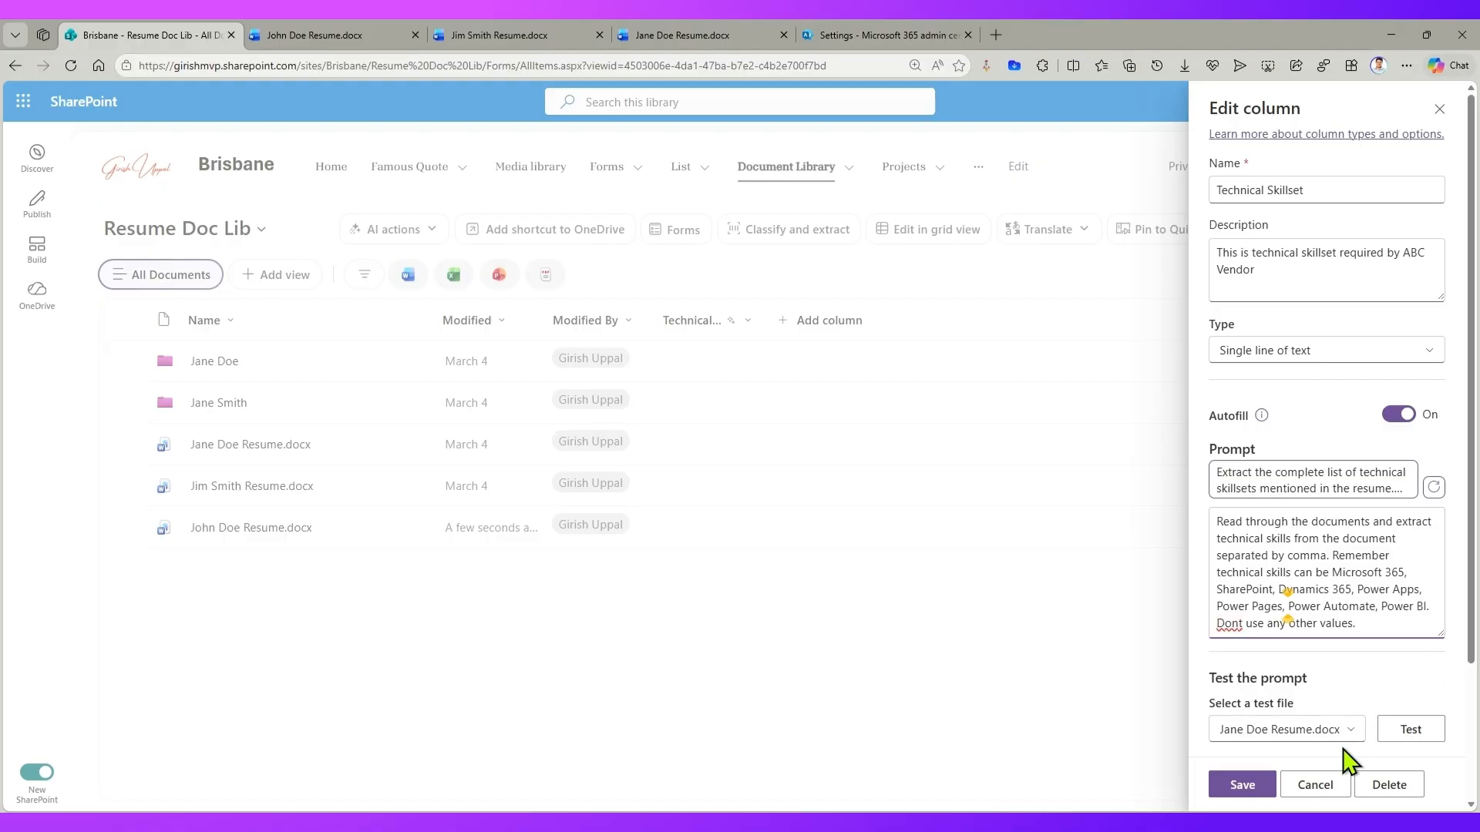
left_click(1244, 793)
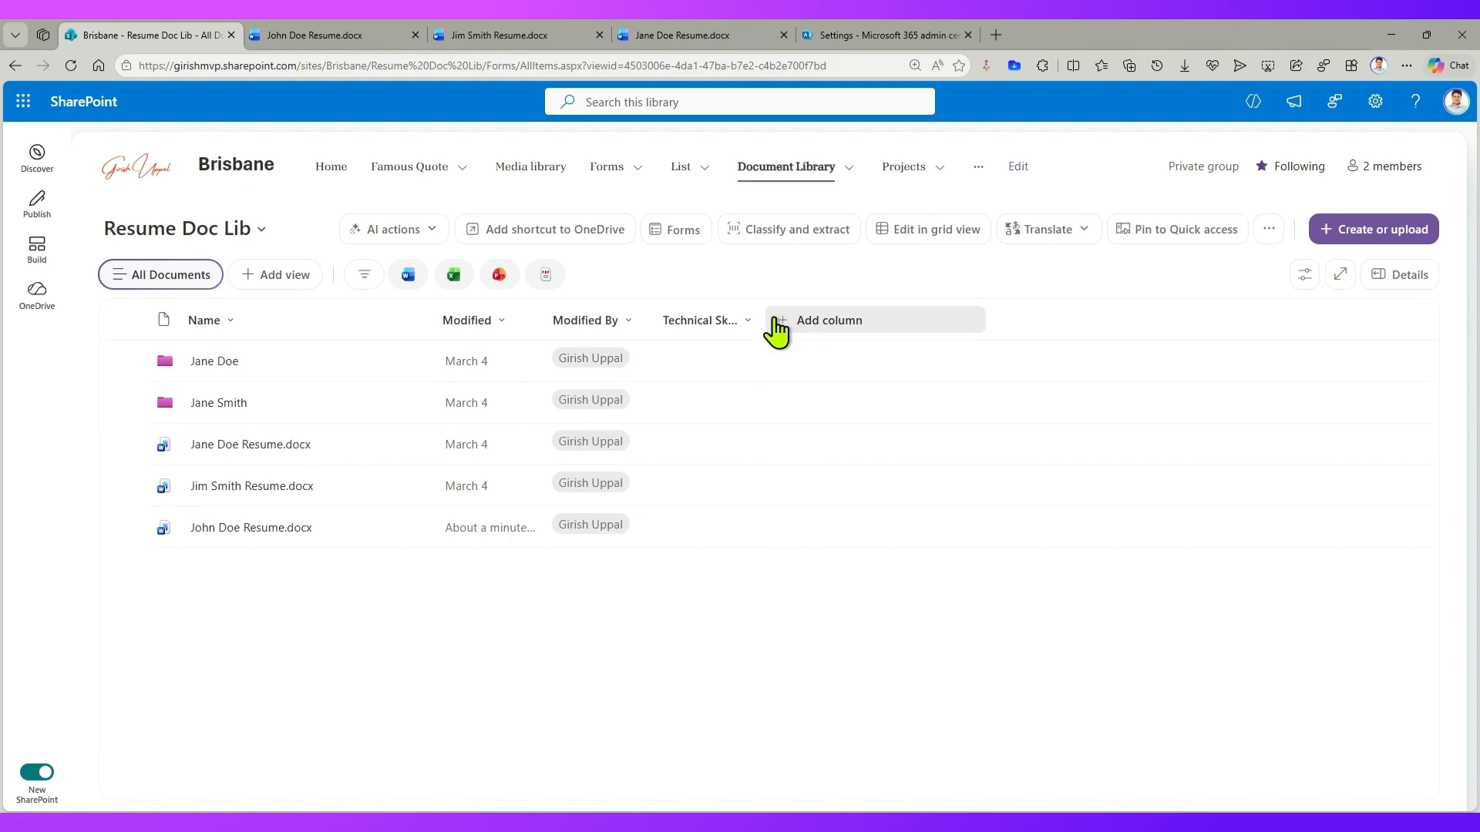
left_click_drag(782, 318, 1017, 318)
left_click_drag(651, 312, 709, 319)
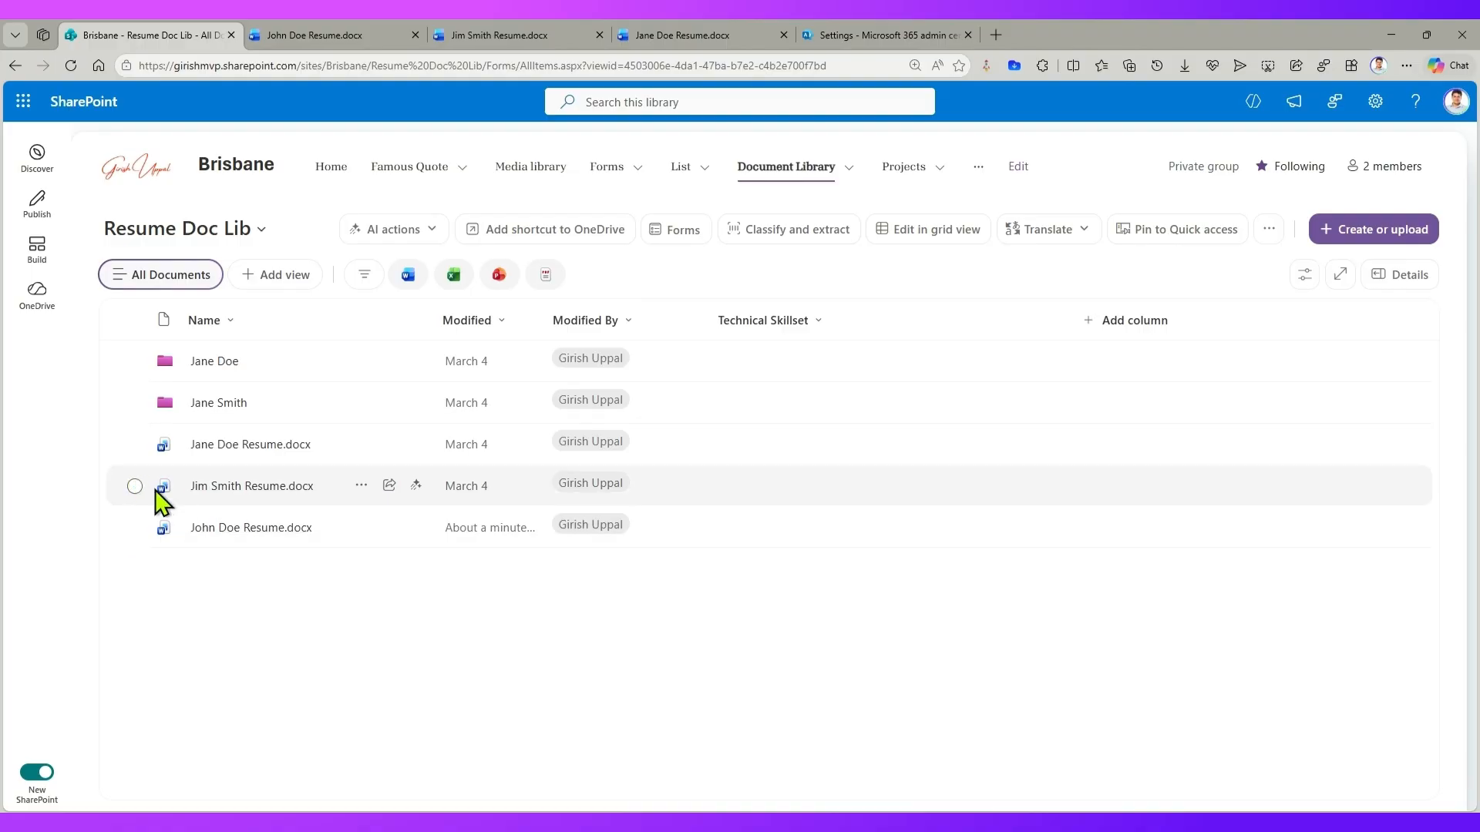
Run Autofill on the second of the three Word resumes and reload the library to load its Technical Skillset value.
left_click(361, 488)
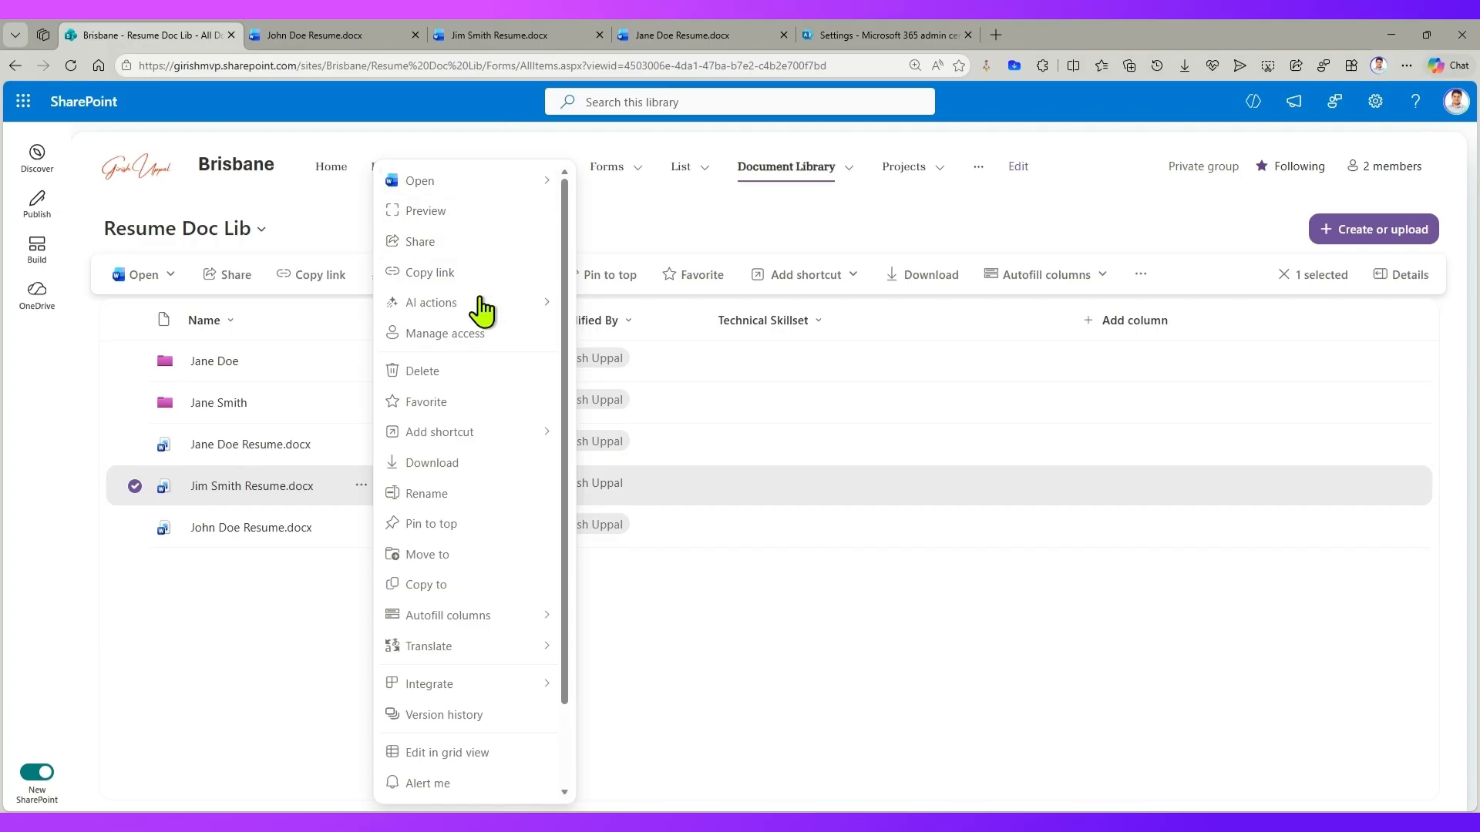
mouse_move(480, 310)
mouse_move(504, 614)
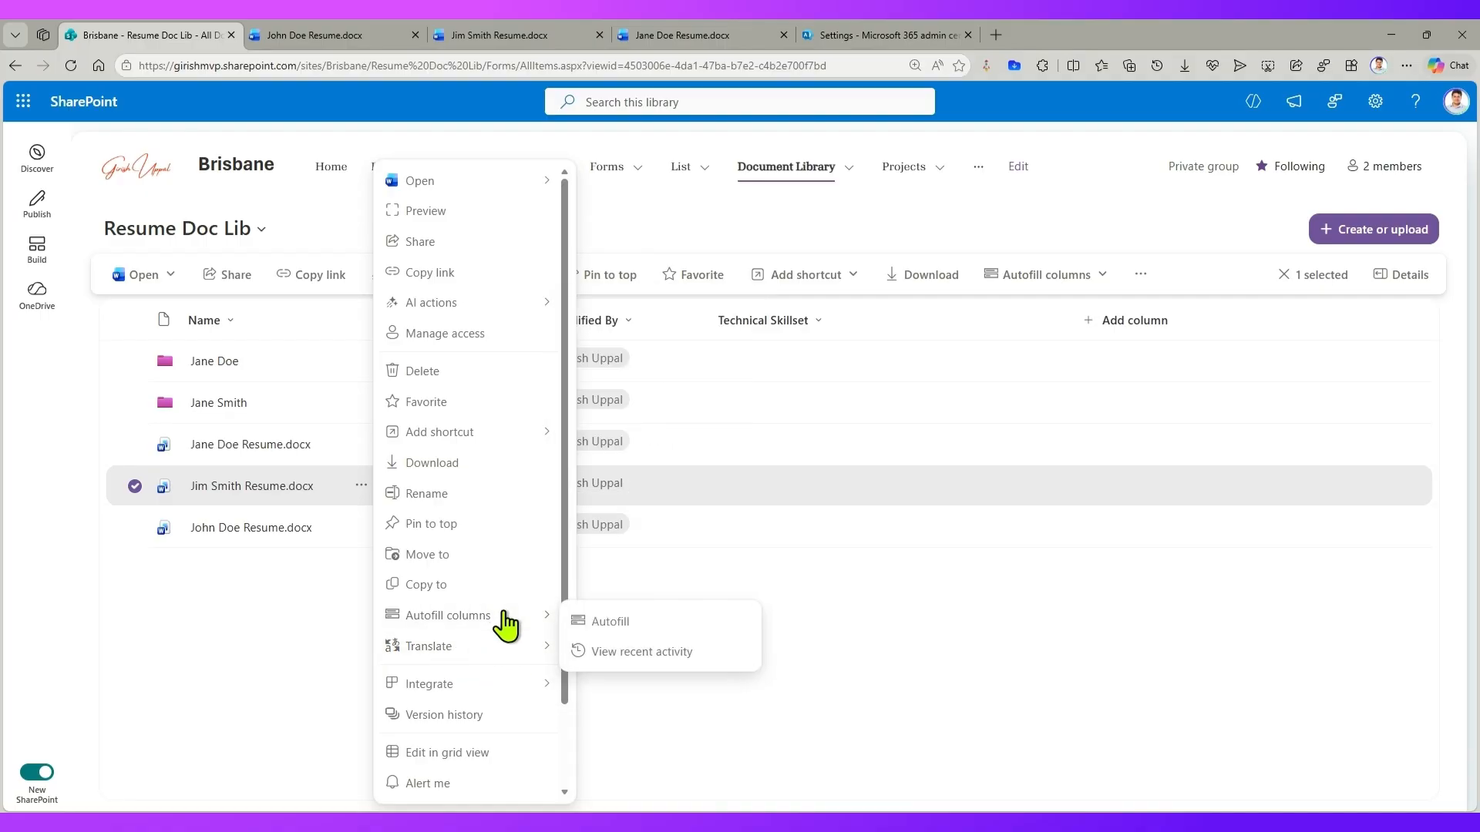
left_click(614, 624)
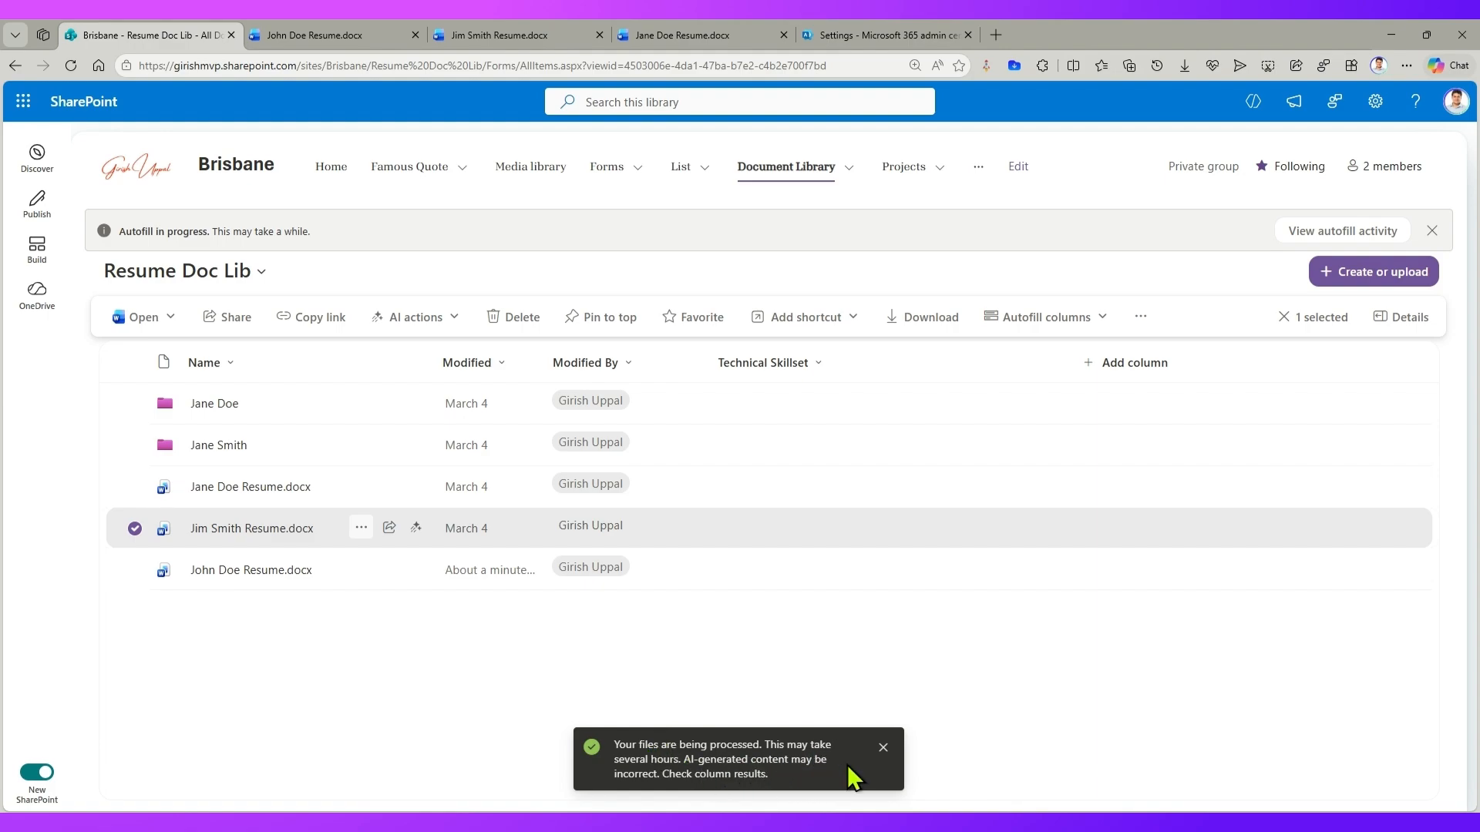
left_click(404, 628)
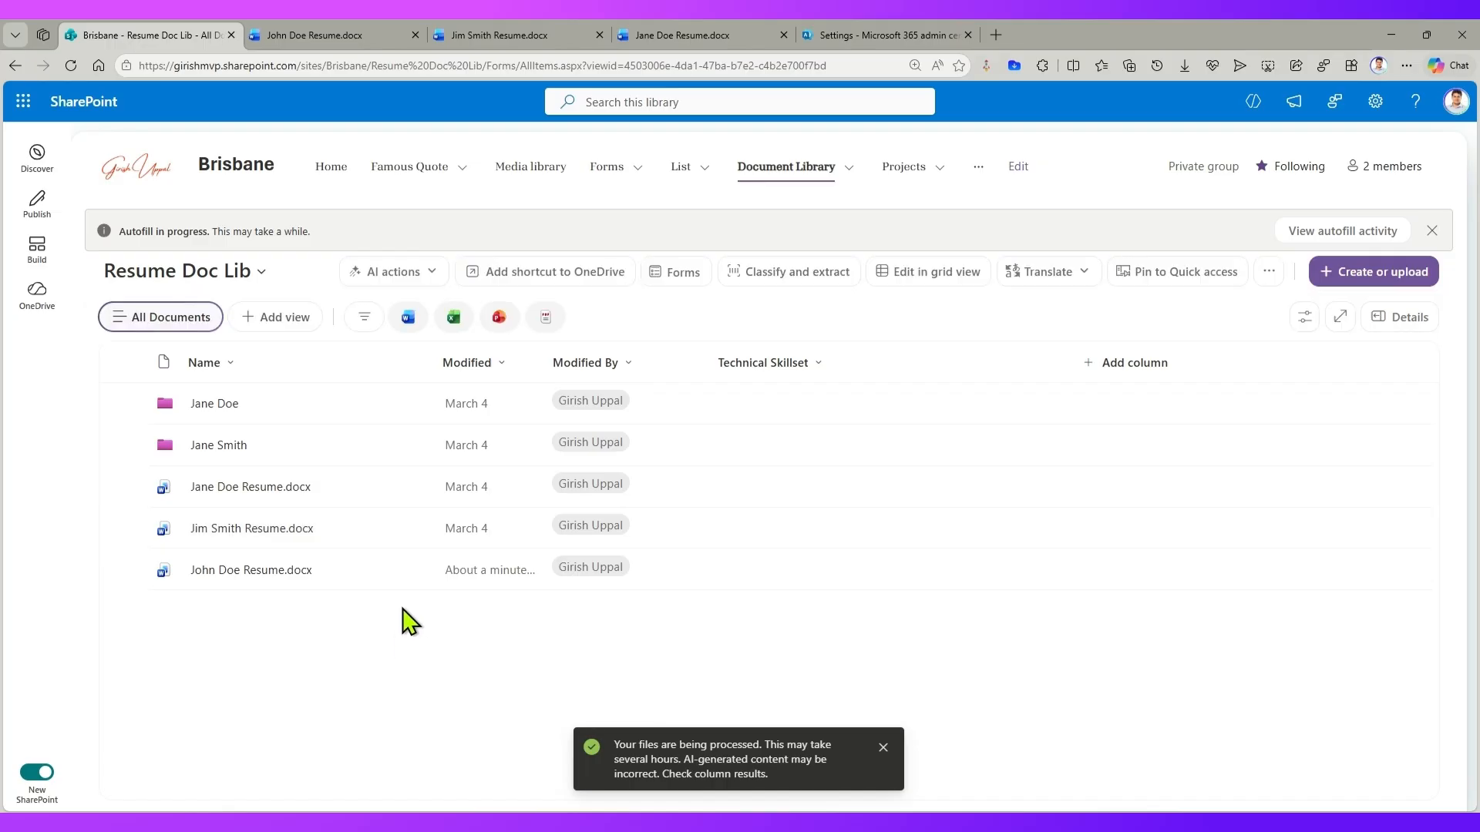
left_click(1268, 274)
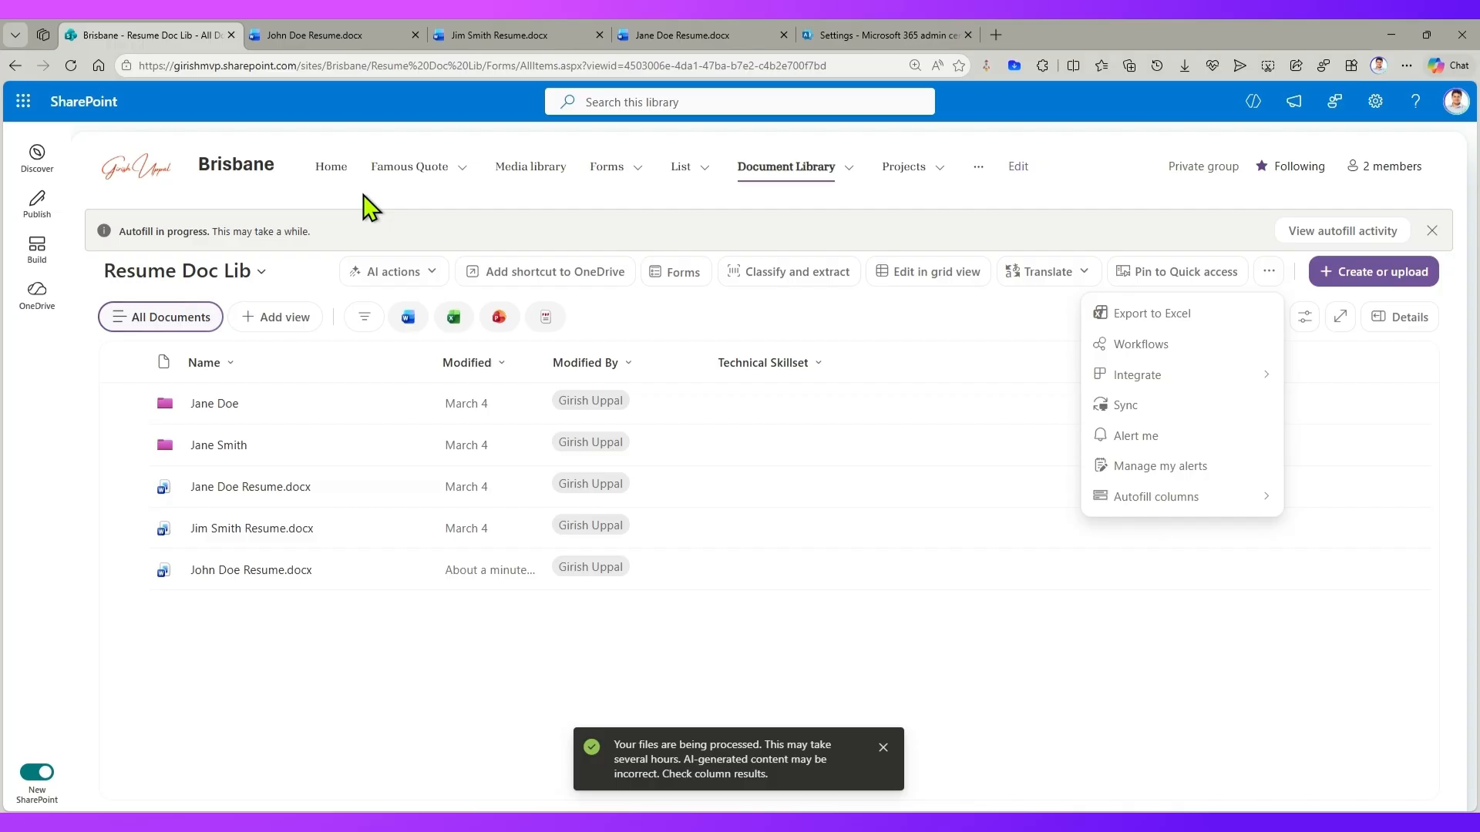
left_click(71, 68)
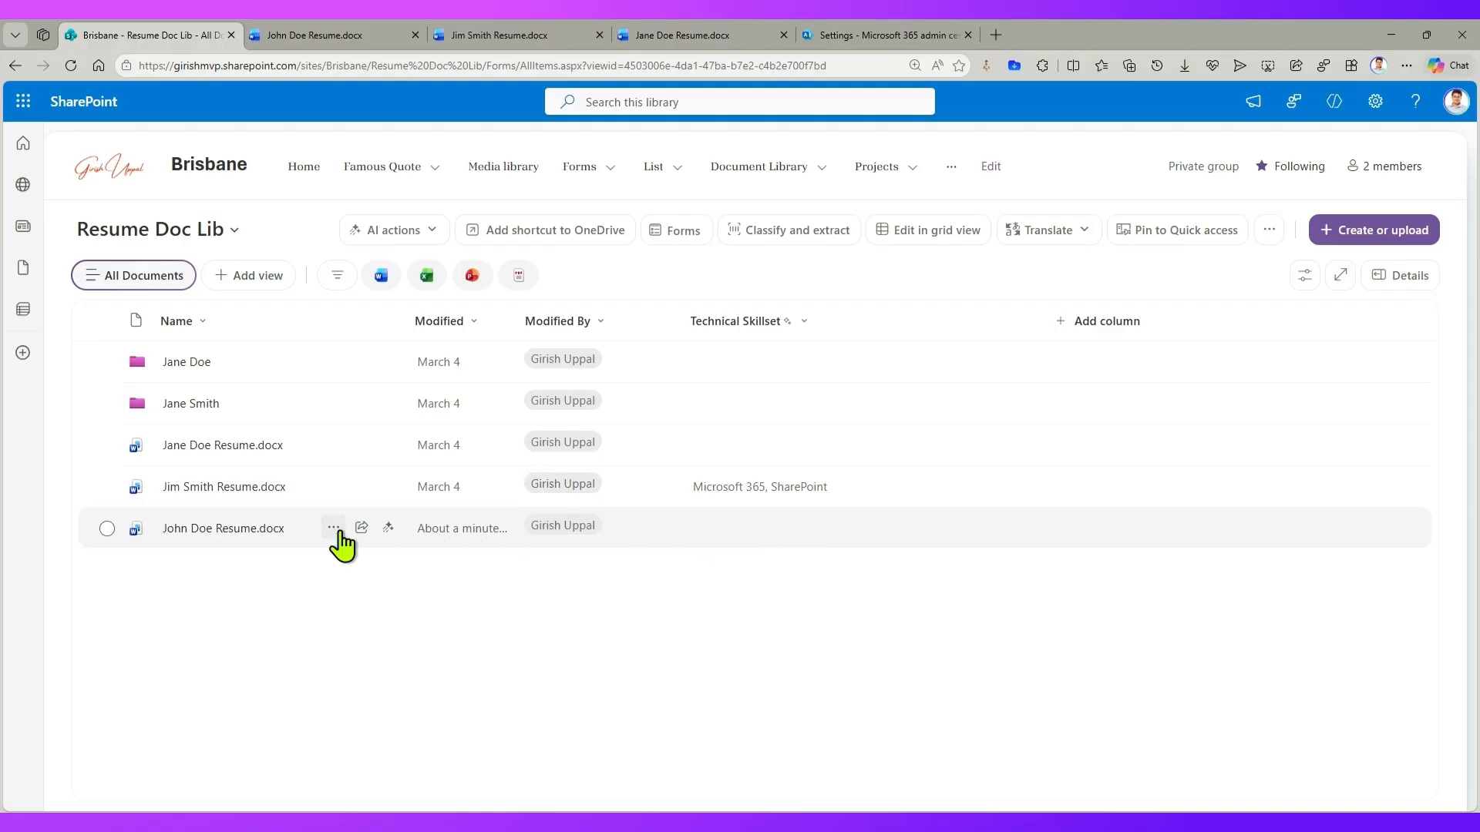
Run Autofill on the first and third Word resumes together.
left_click(107, 529)
left_click(107, 446)
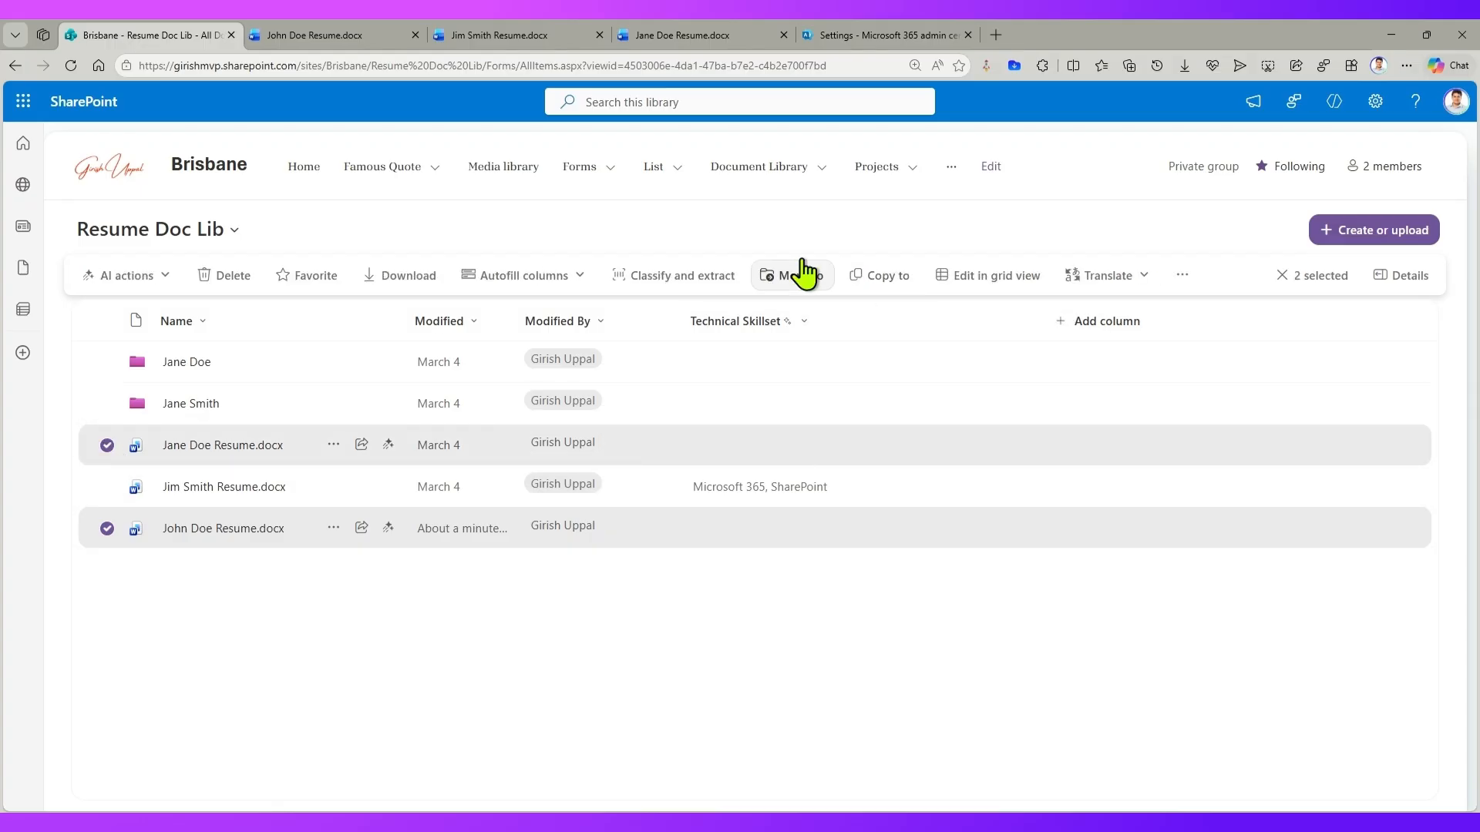
left_click(538, 278)
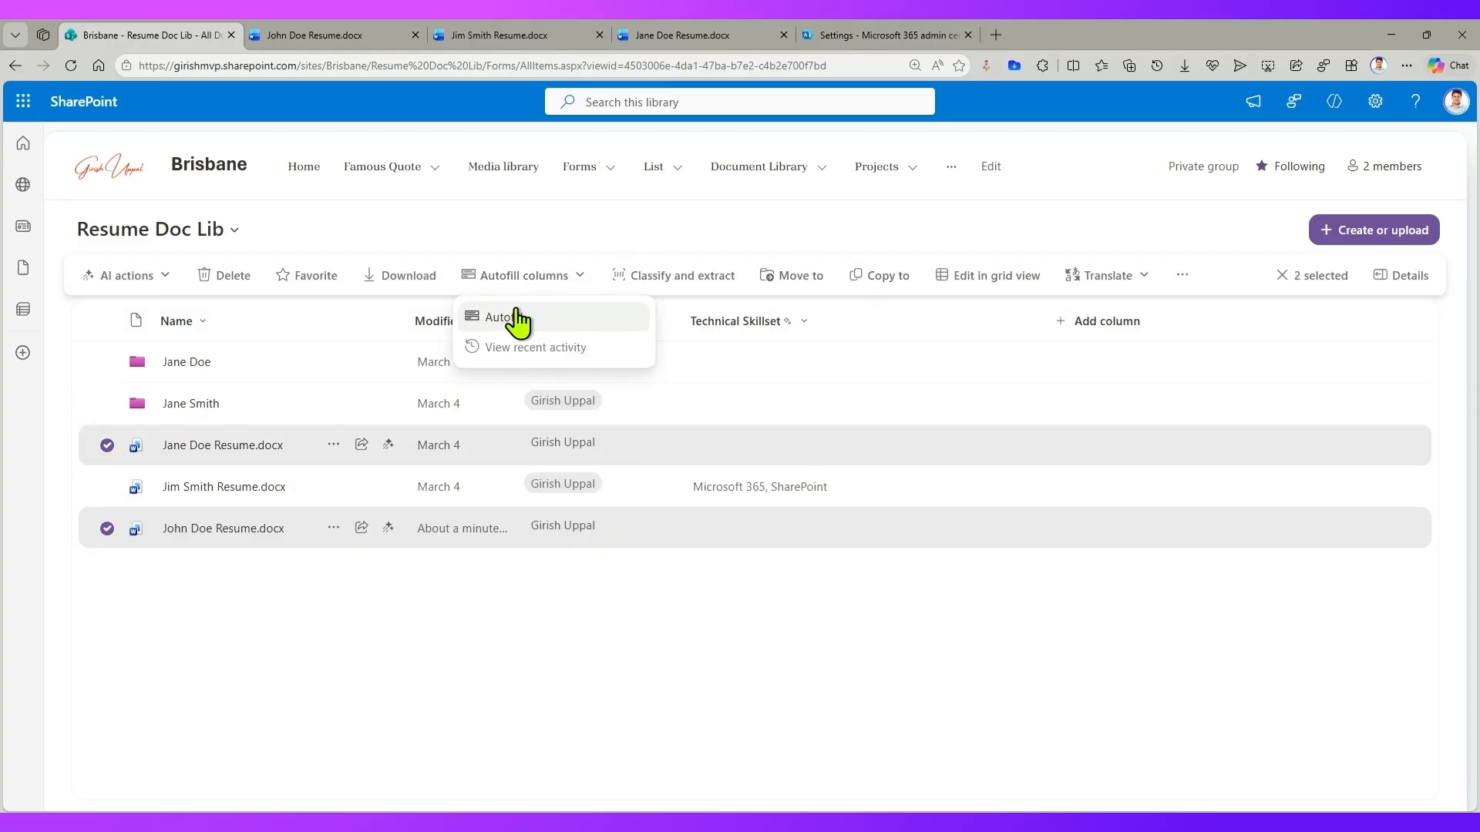
left_click(512, 313)
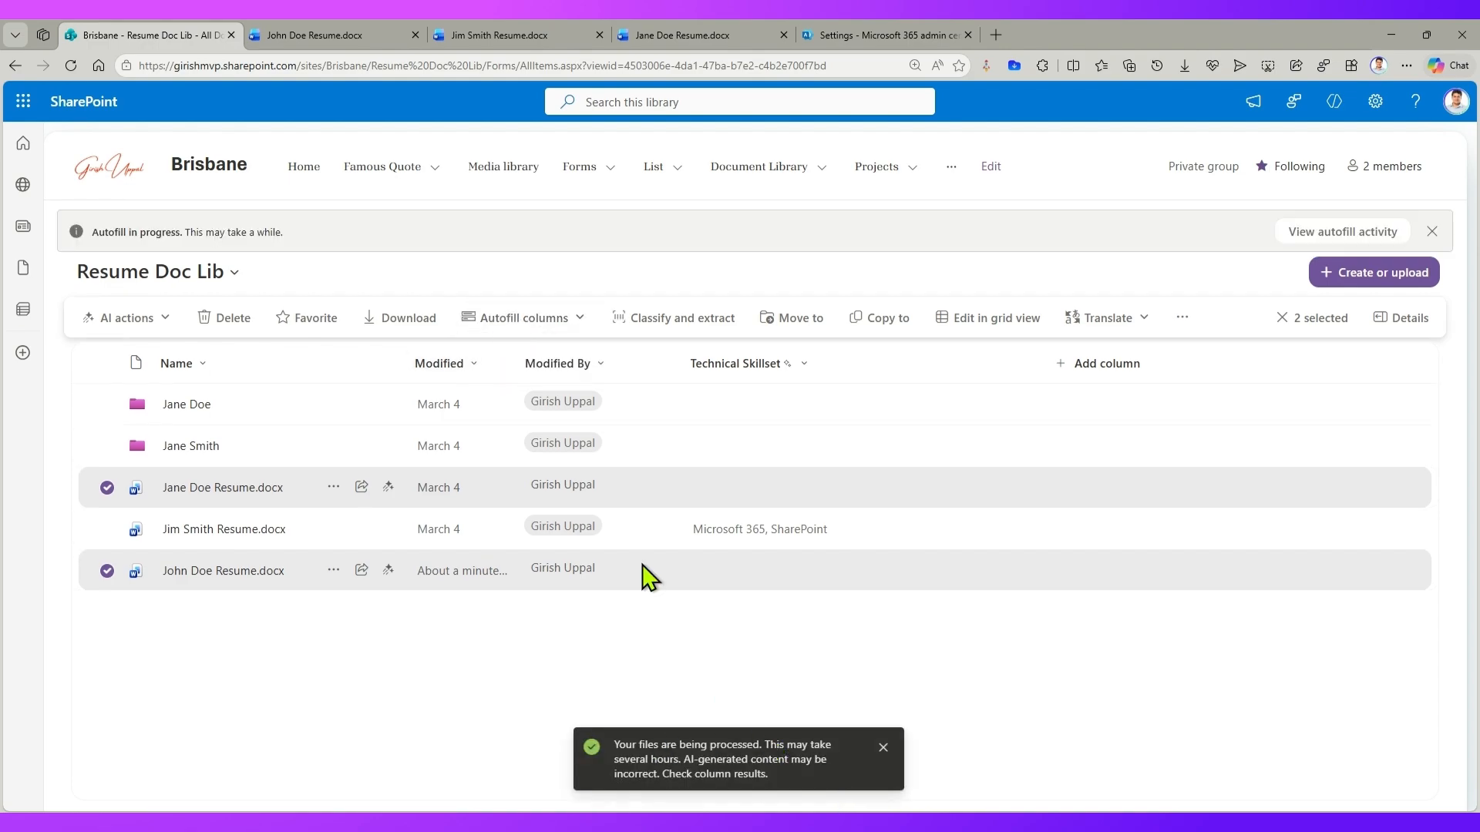
Review the recent autofill activity for the two selected resumes and reload the library to check their Technical Skillset values.
left_click(576, 317)
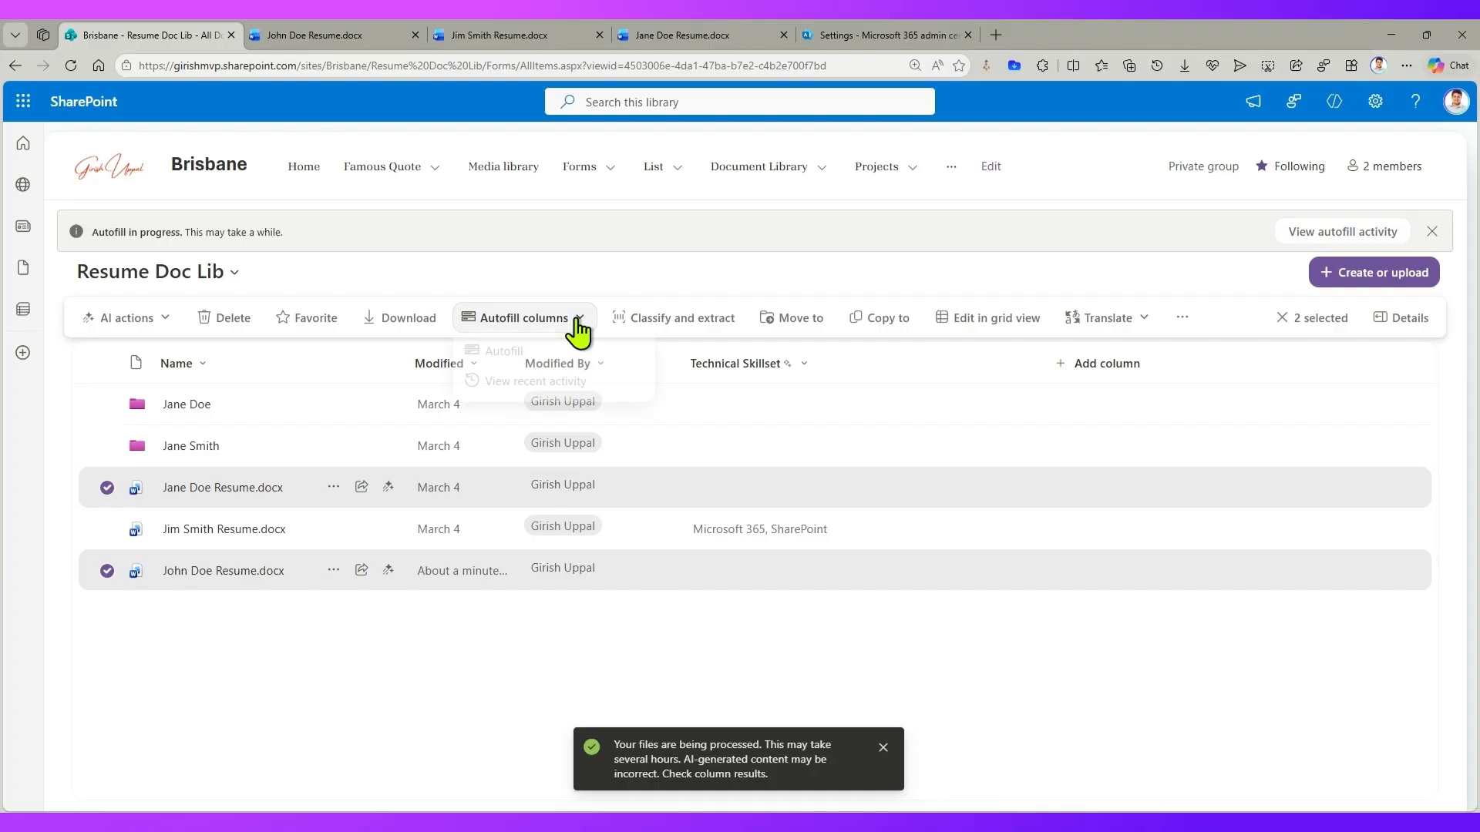
left_click(539, 389)
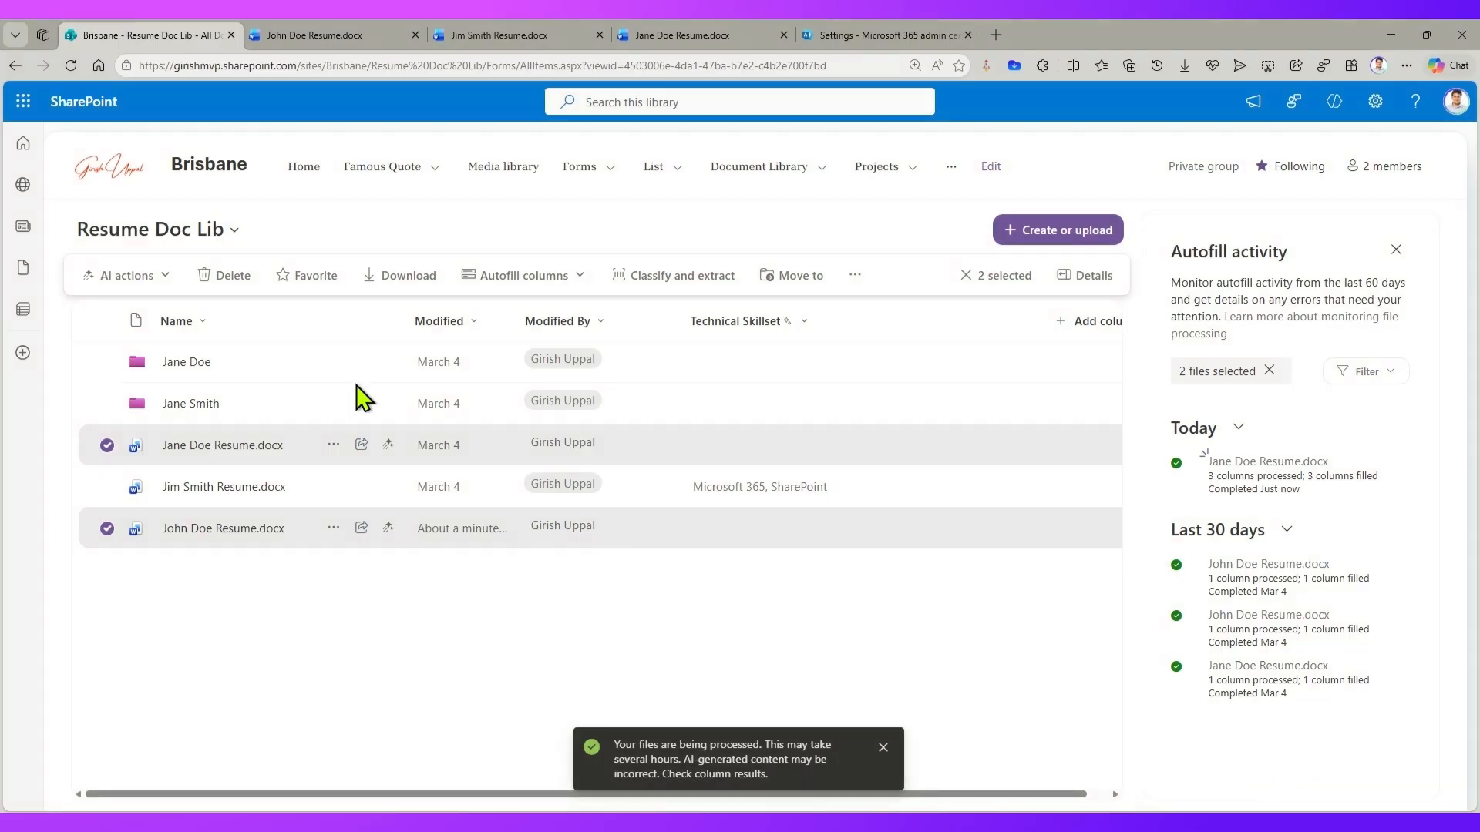
left_click(70, 65)
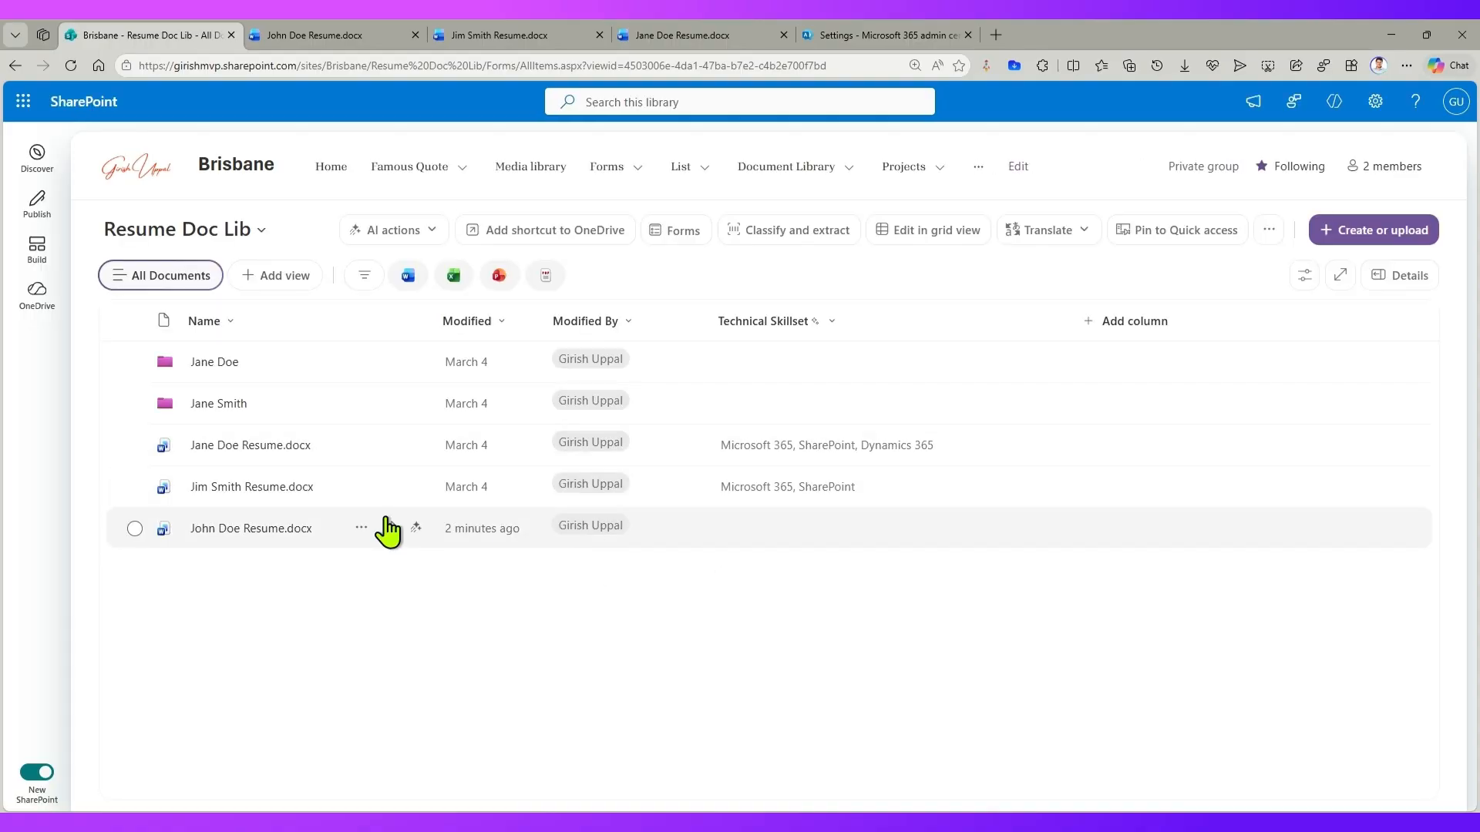
left_click(361, 529)
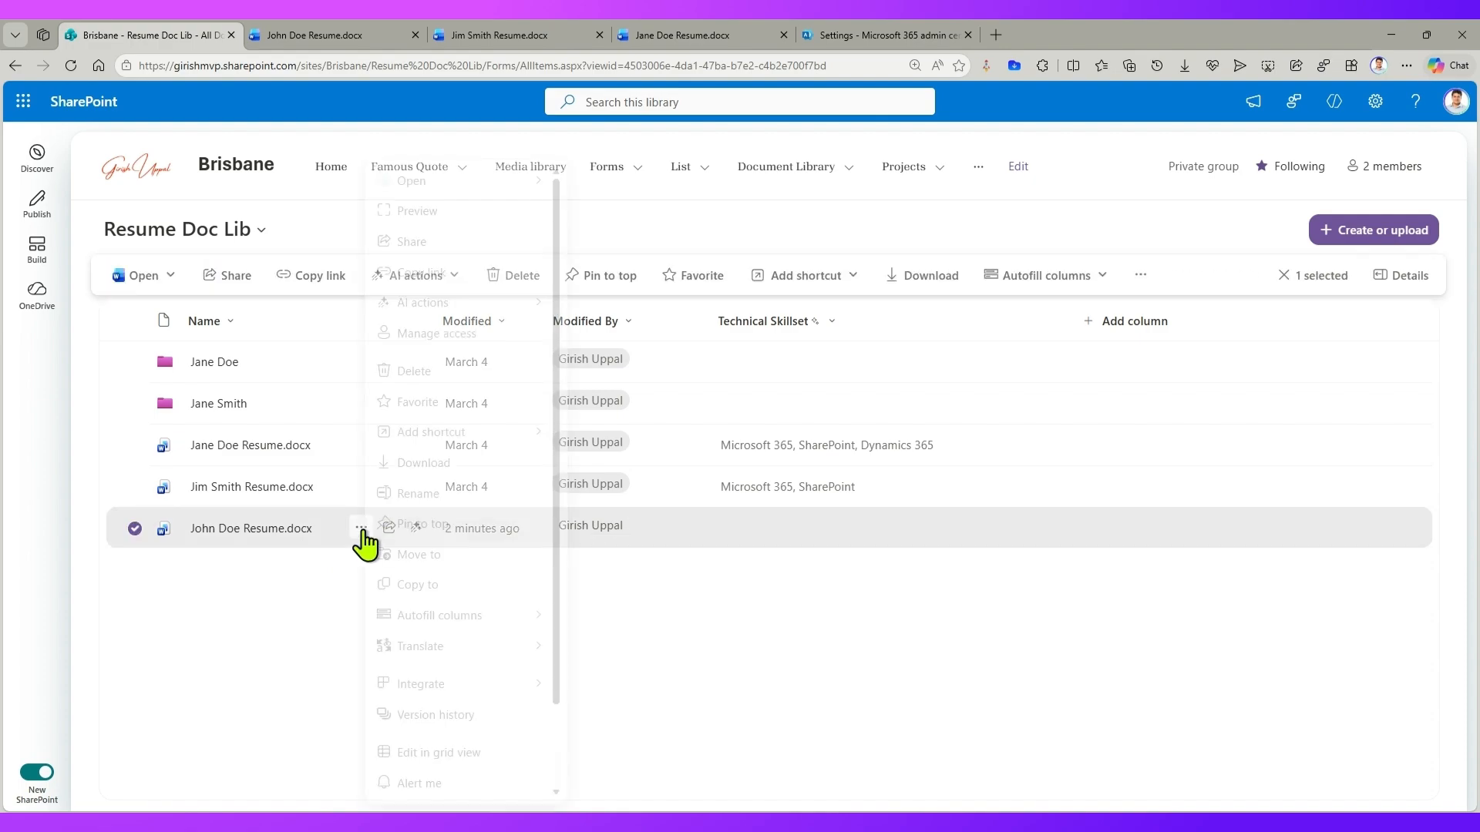
left_click(292, 541)
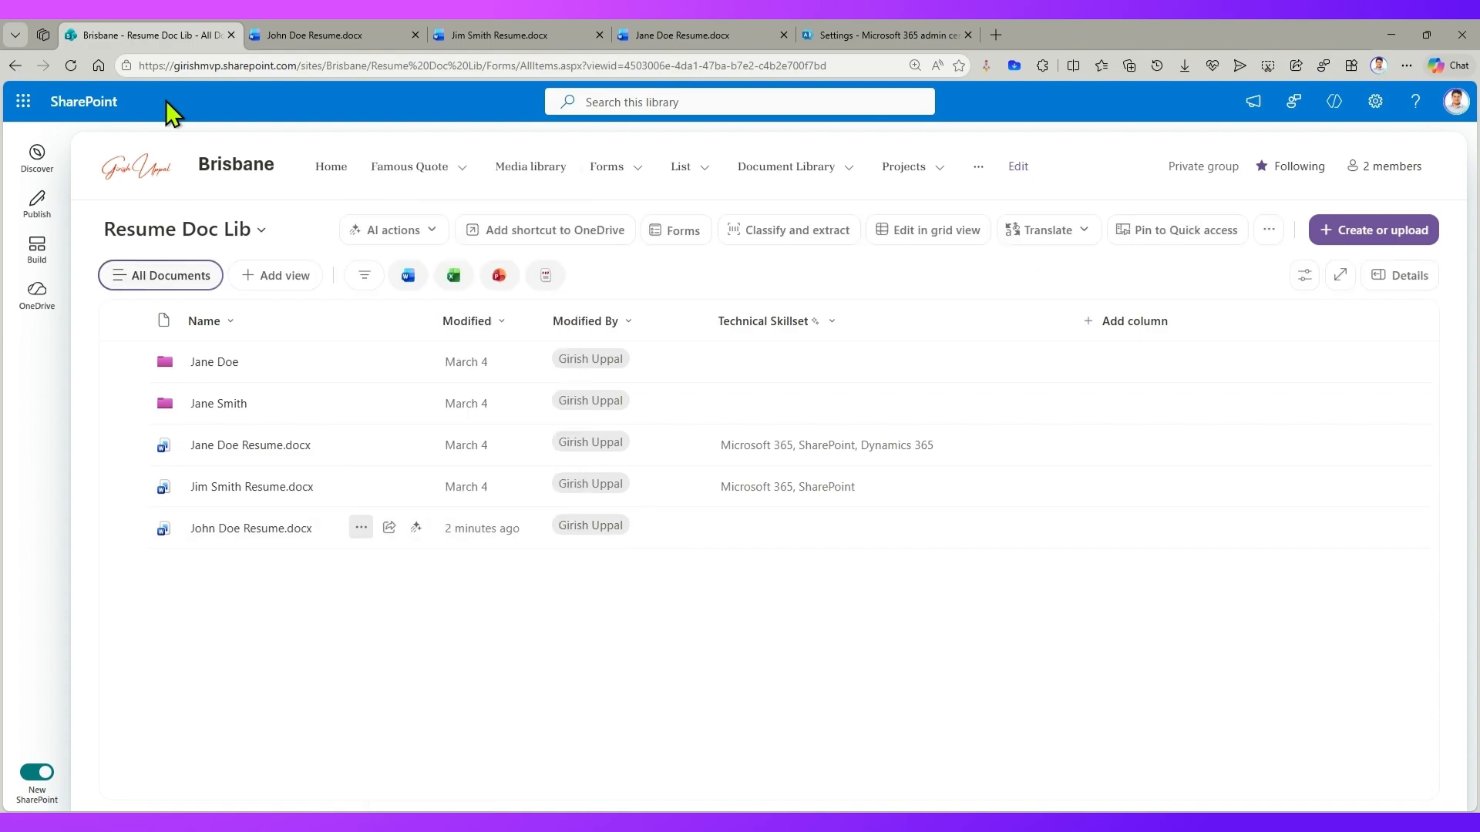
left_click(72, 64)
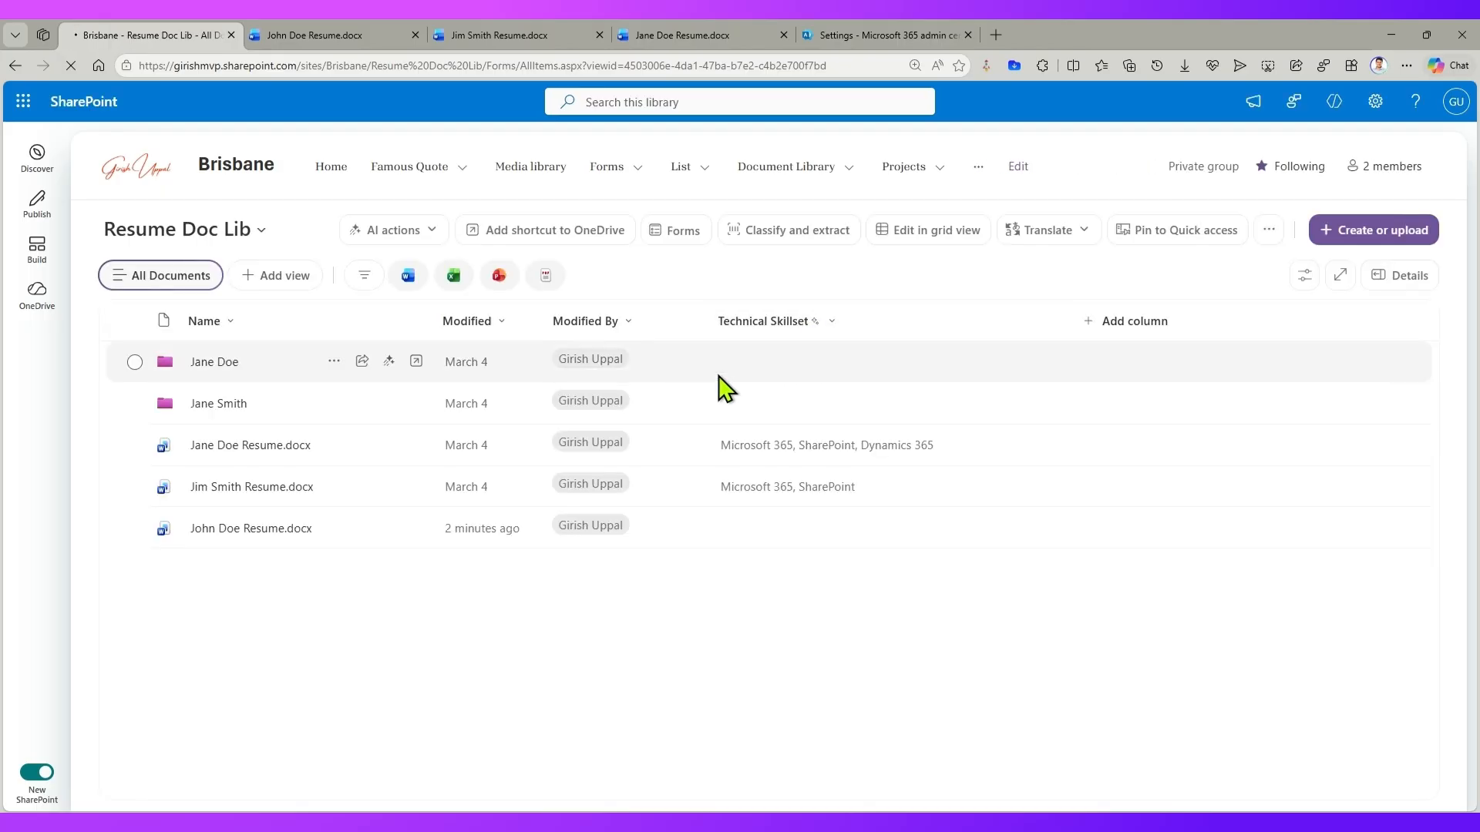
View the third Word resume's recent autofill activity and clear the file filter to examine activity for the whole library.
left_click(135, 528)
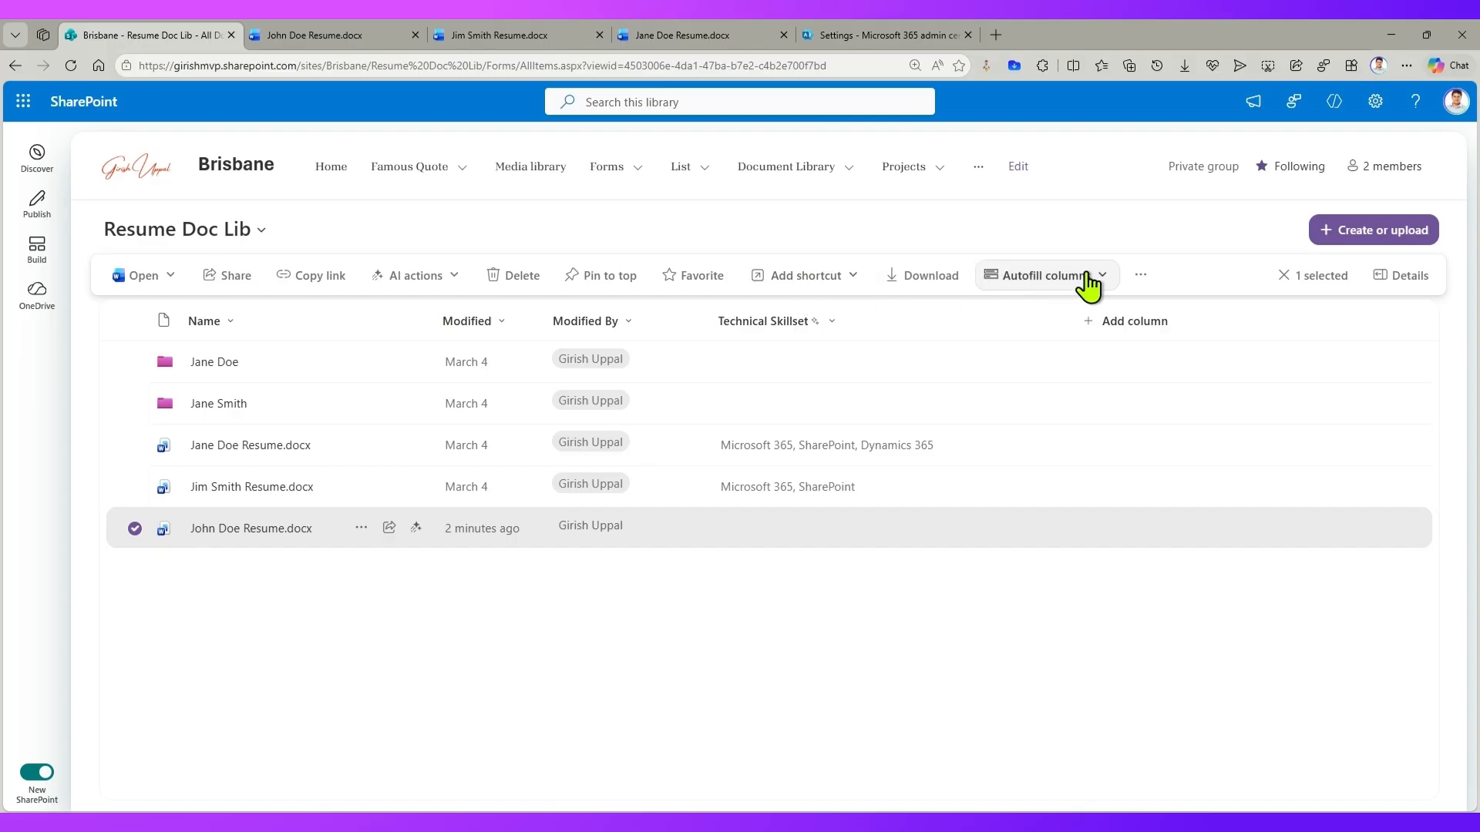
left_click(1087, 276)
left_click(1011, 352)
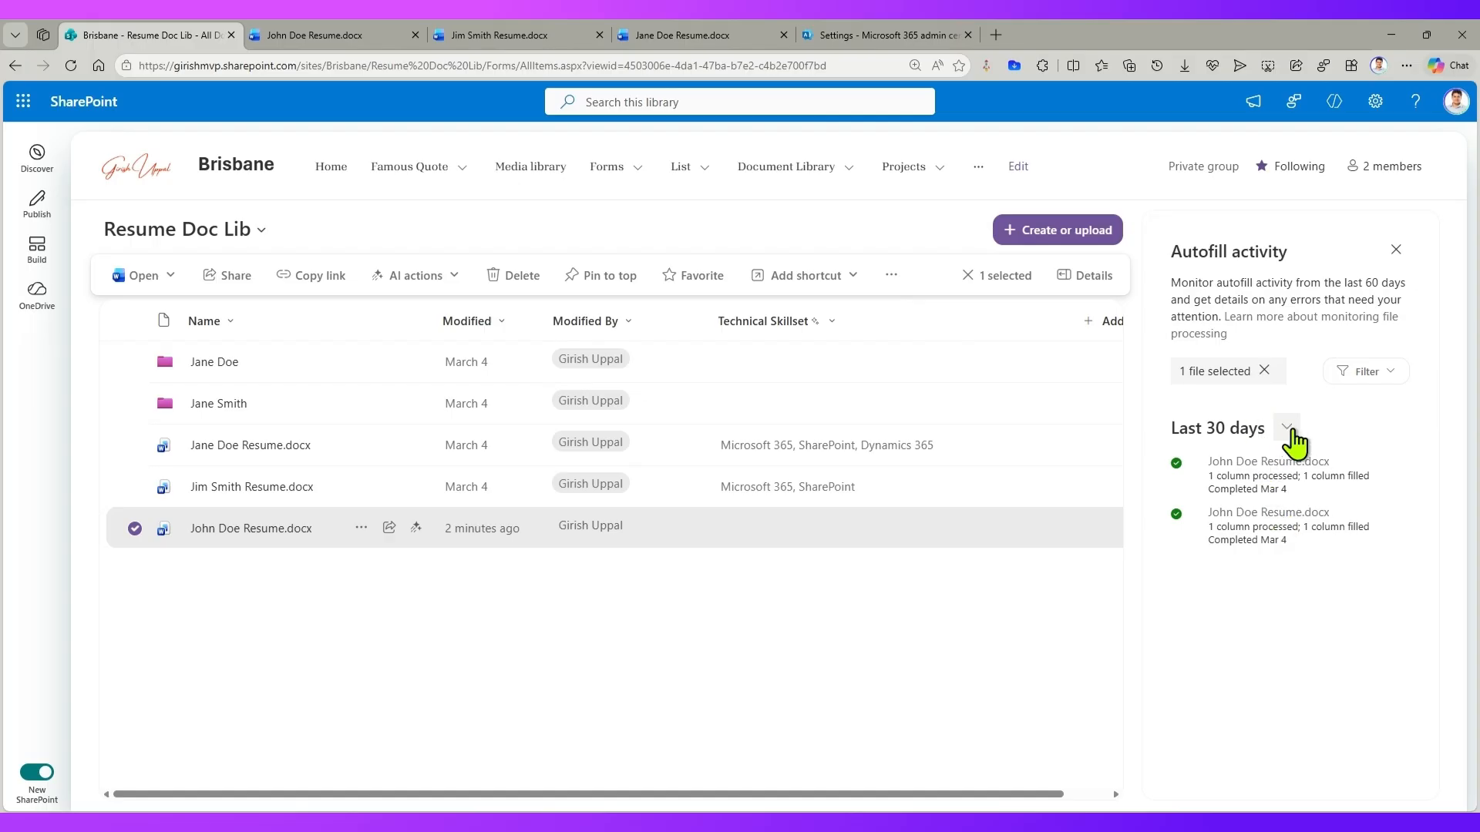
left_click(1266, 371)
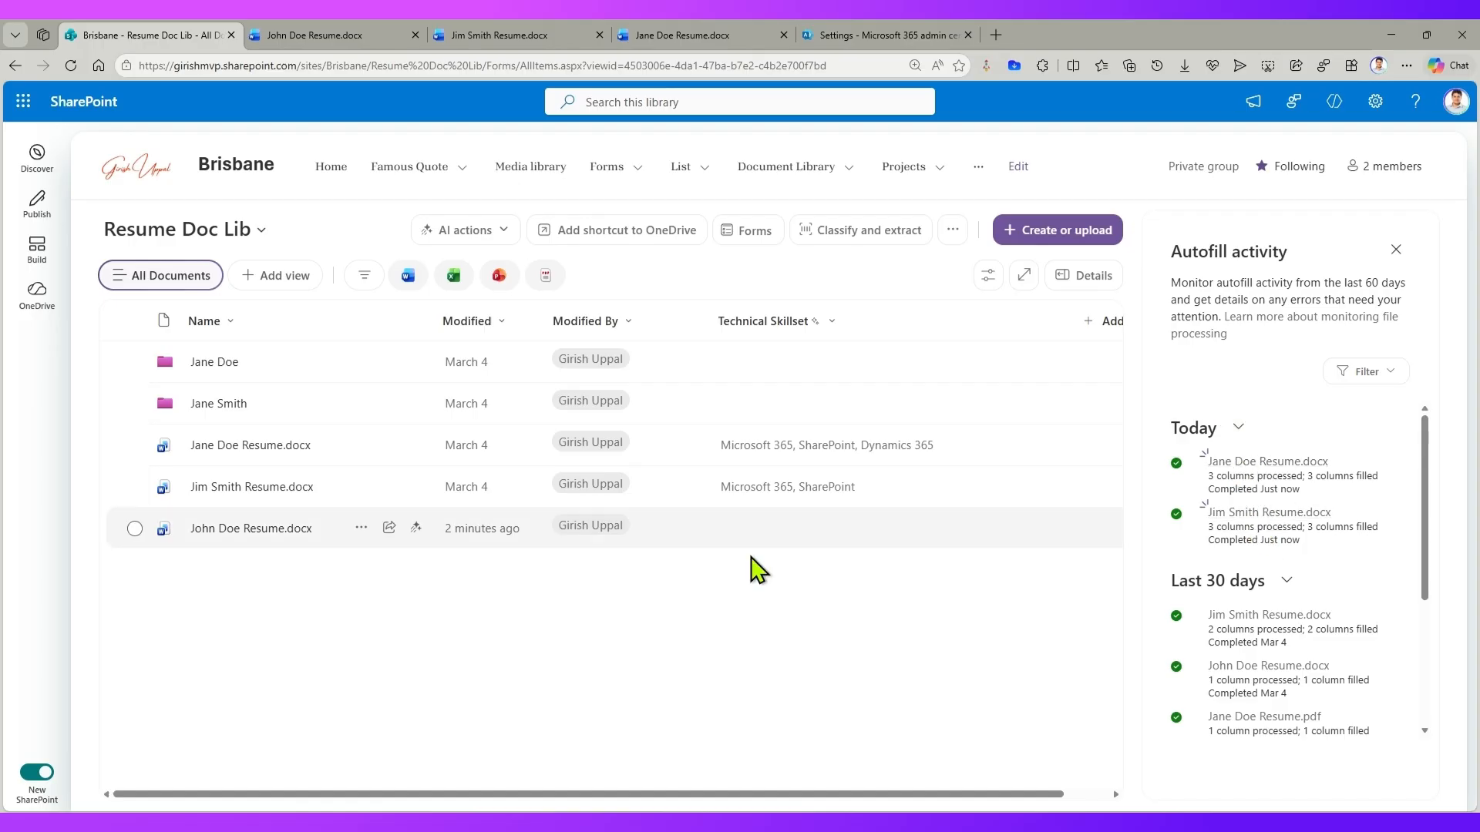
Run Autofill on the third Word resume by itself and reload the library to check for its Technical Skillset value.
left_click(362, 543)
left_click(360, 530)
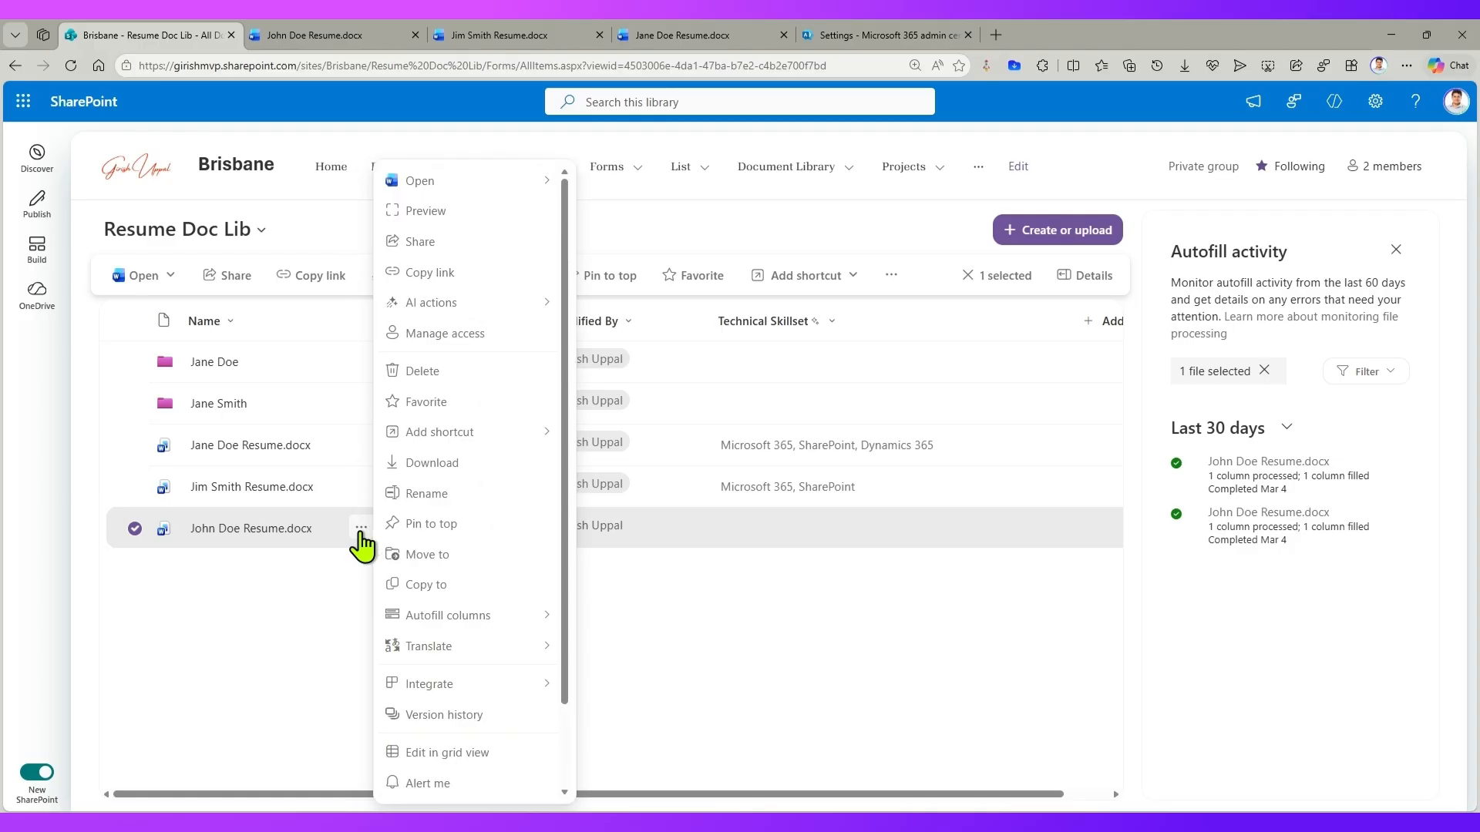
mouse_move(419, 614)
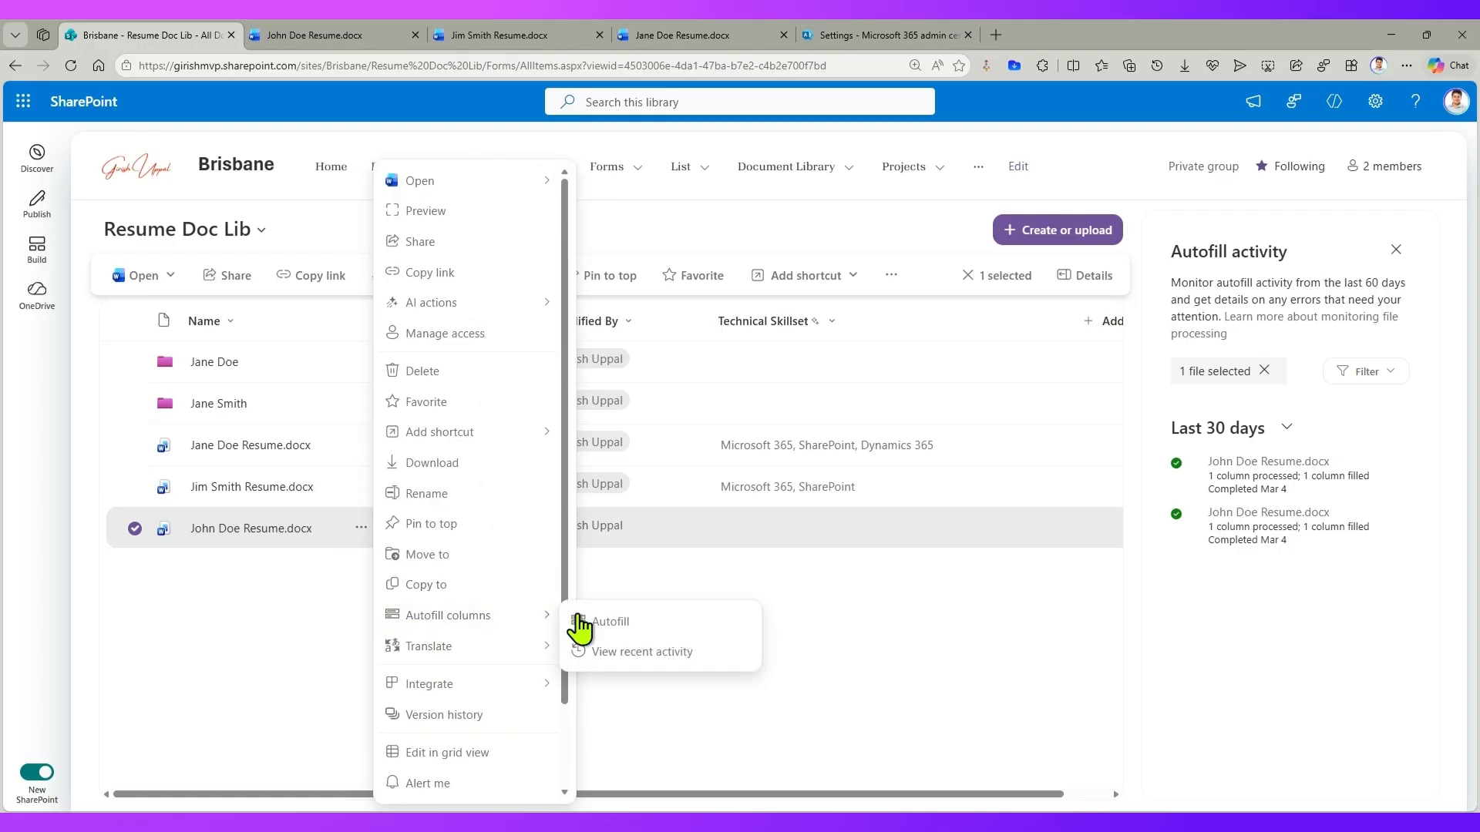
left_click(629, 621)
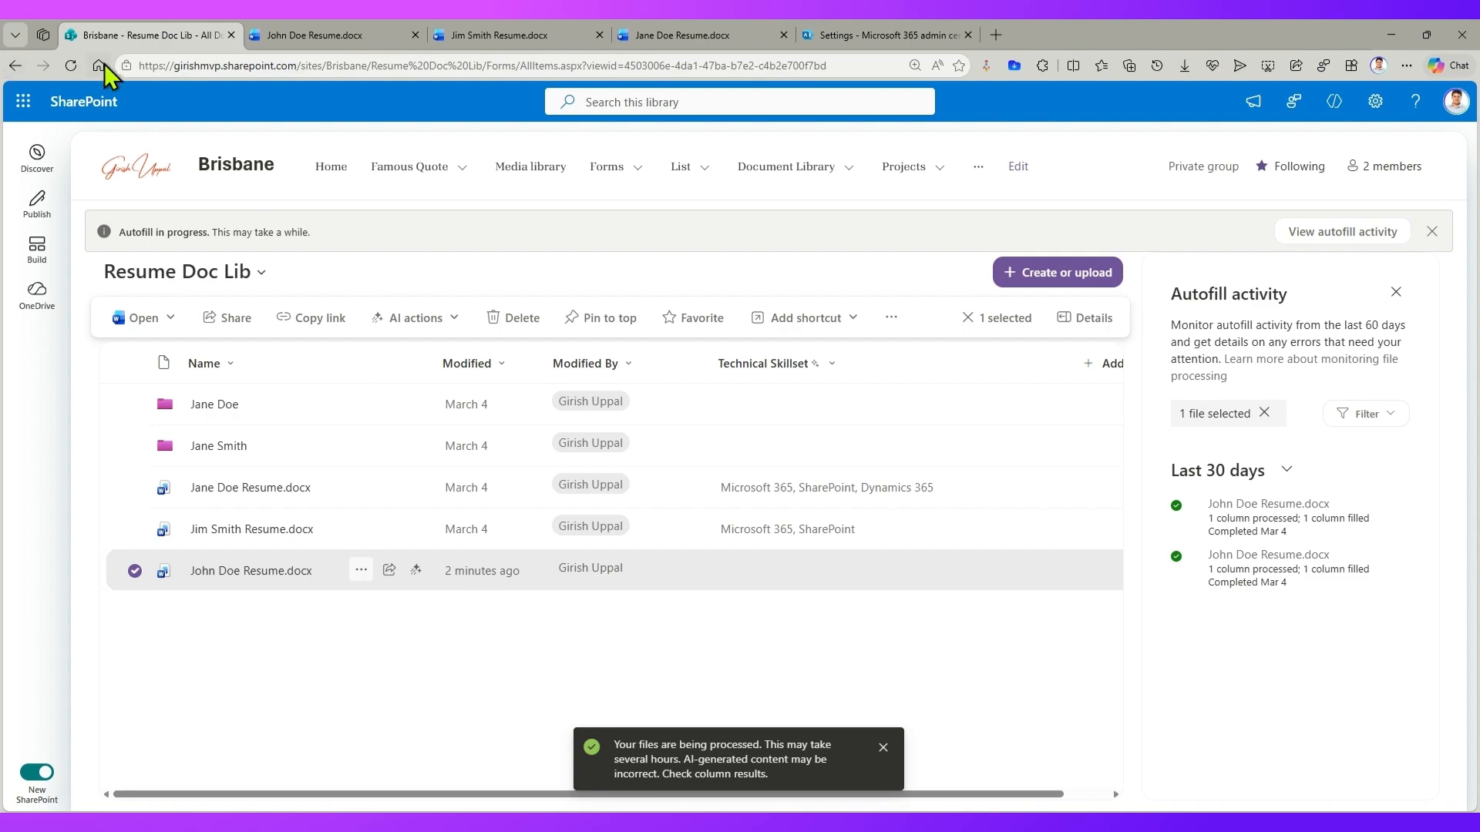
left_click(71, 66)
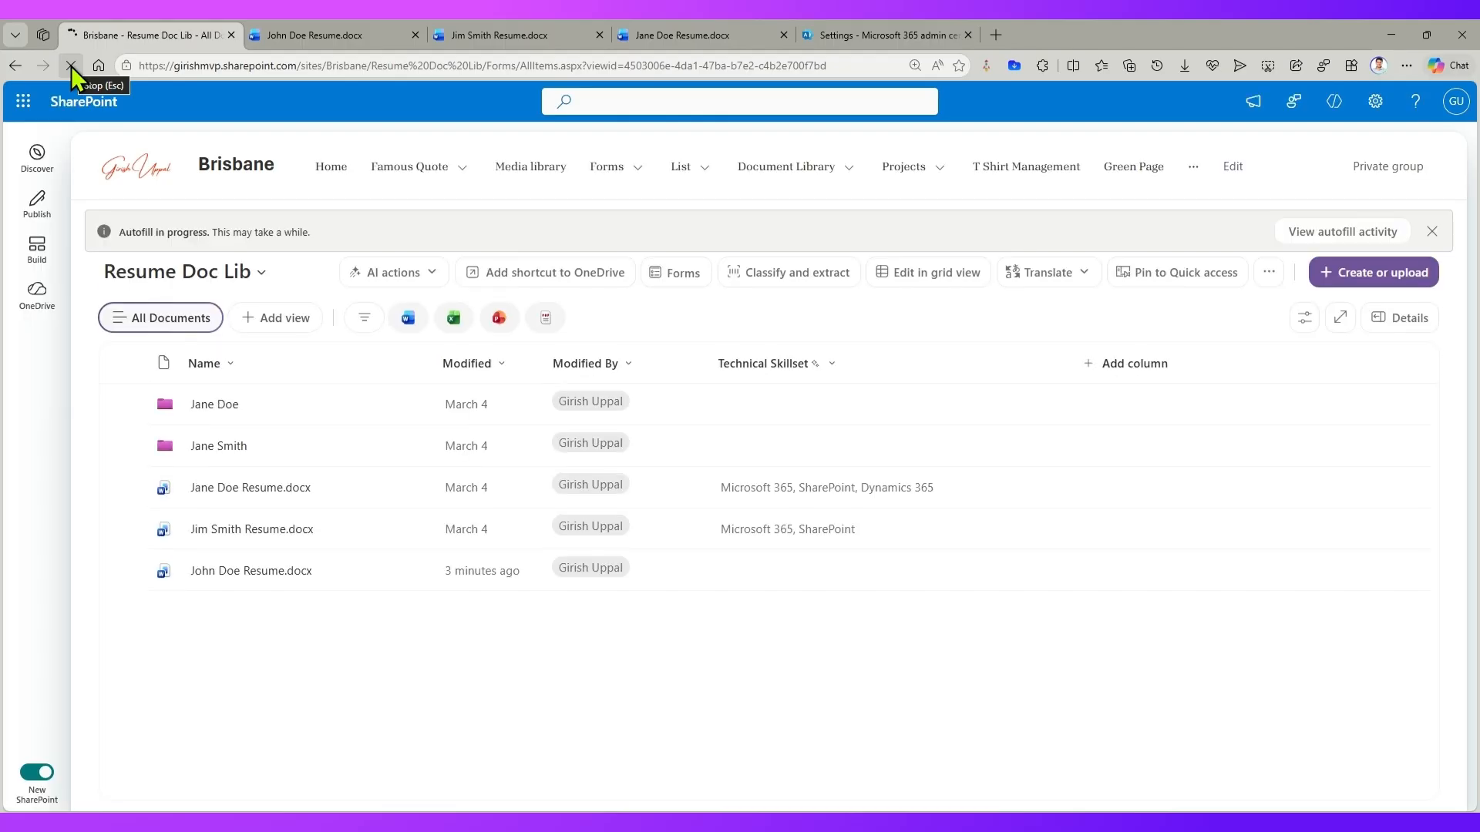
left_click(70, 66)
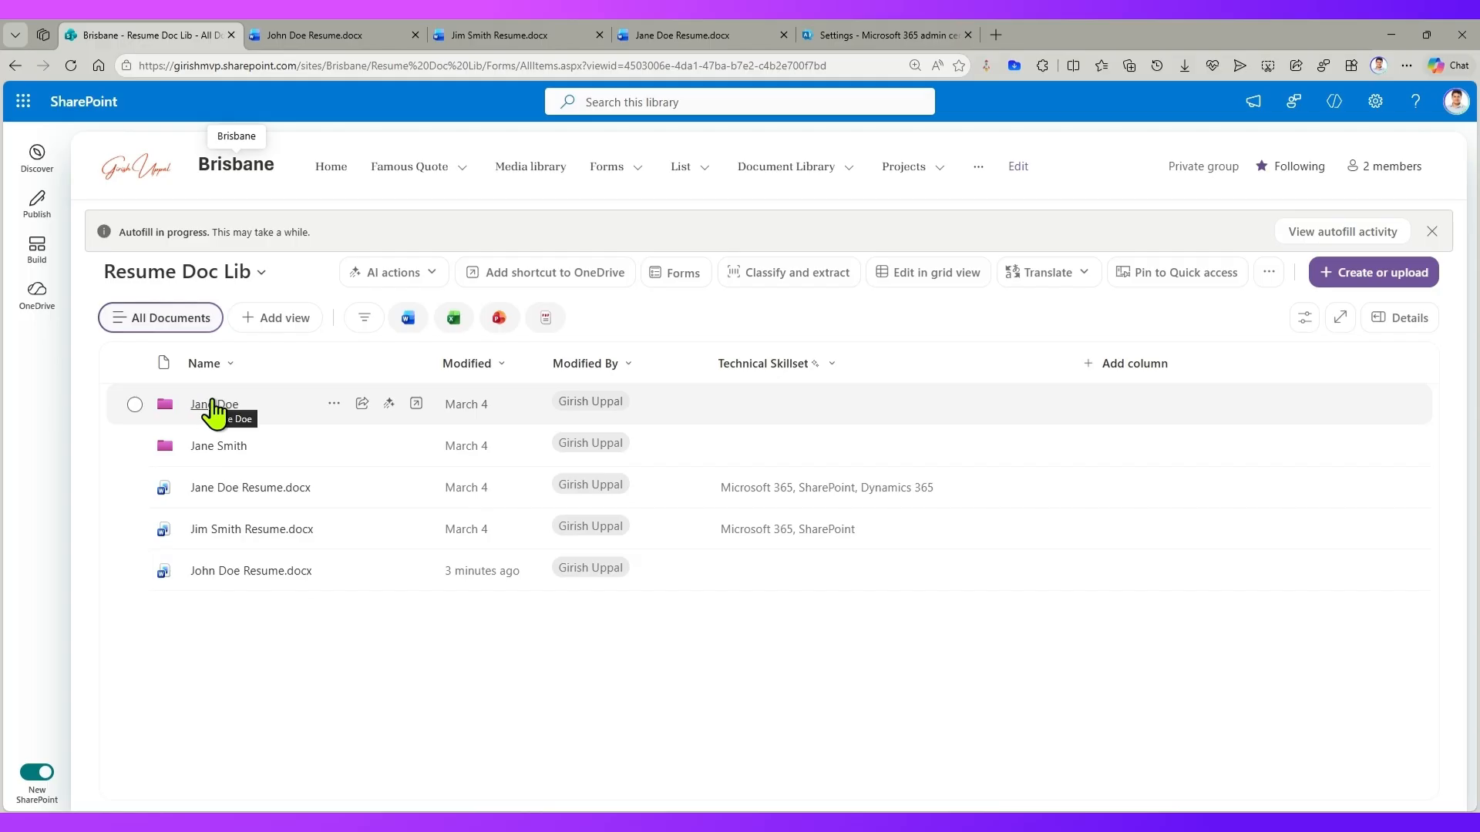
Check the contents of the library's second folder, return to the library root and open the first folder.
left_click(225, 447)
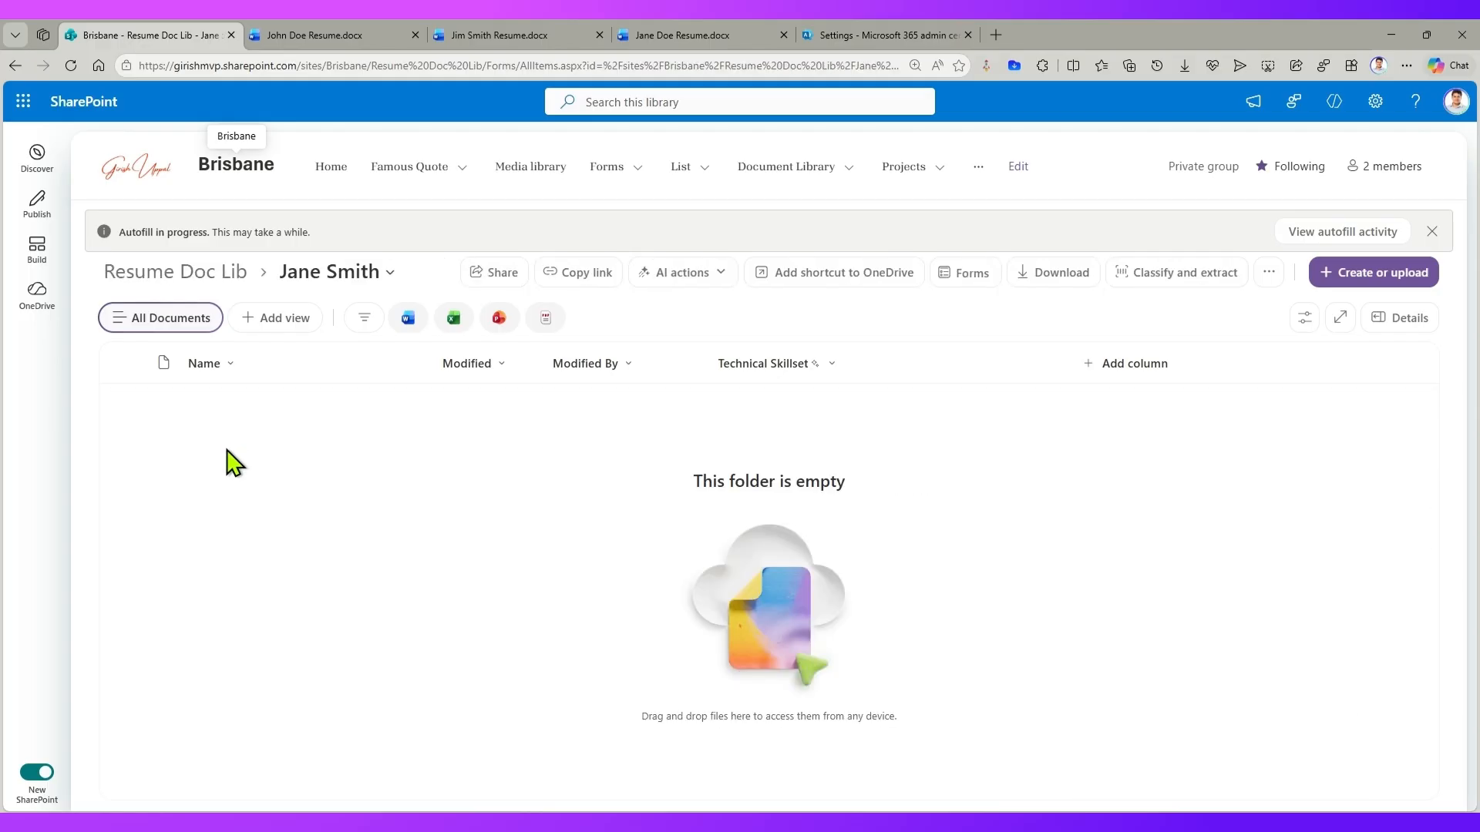
left_click(245, 286)
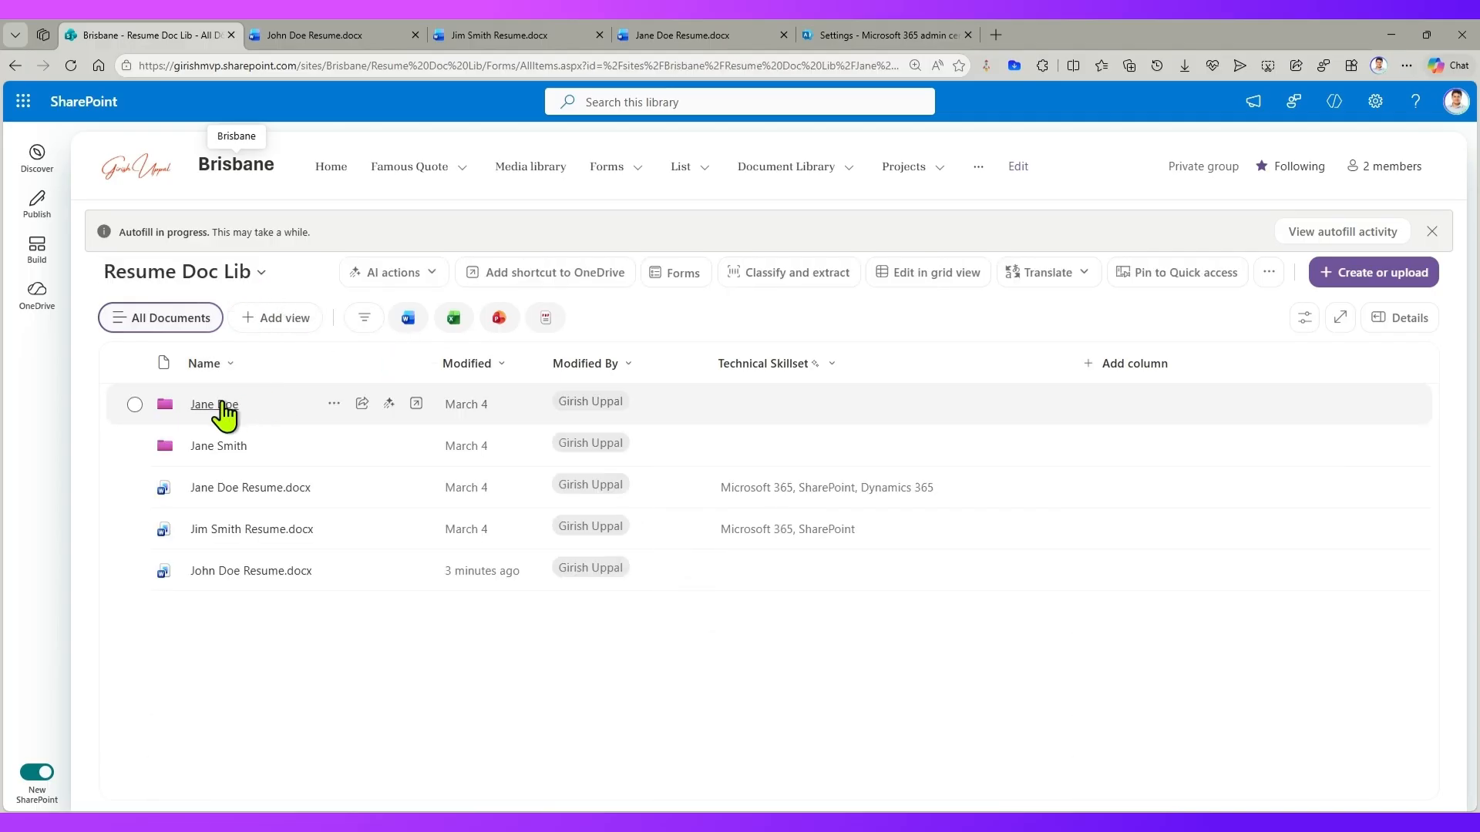
left_click(223, 404)
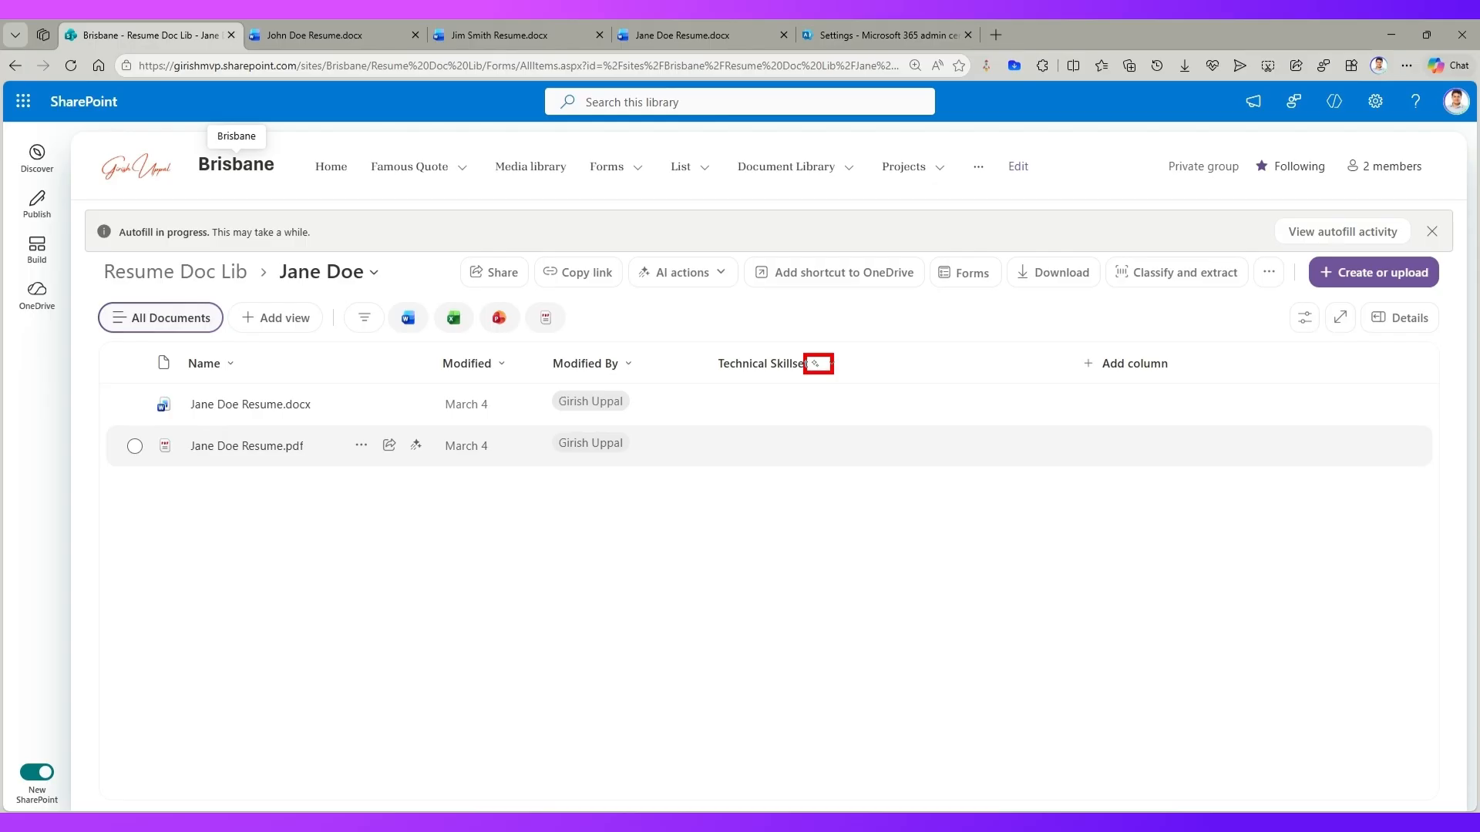
Enlarge the page to examine the autofill icon beside the Technical Skillset heading, and reduce the magnification again.
key("ctrl+plus")
key("ctrl+plus")
key("ctrl+plus")
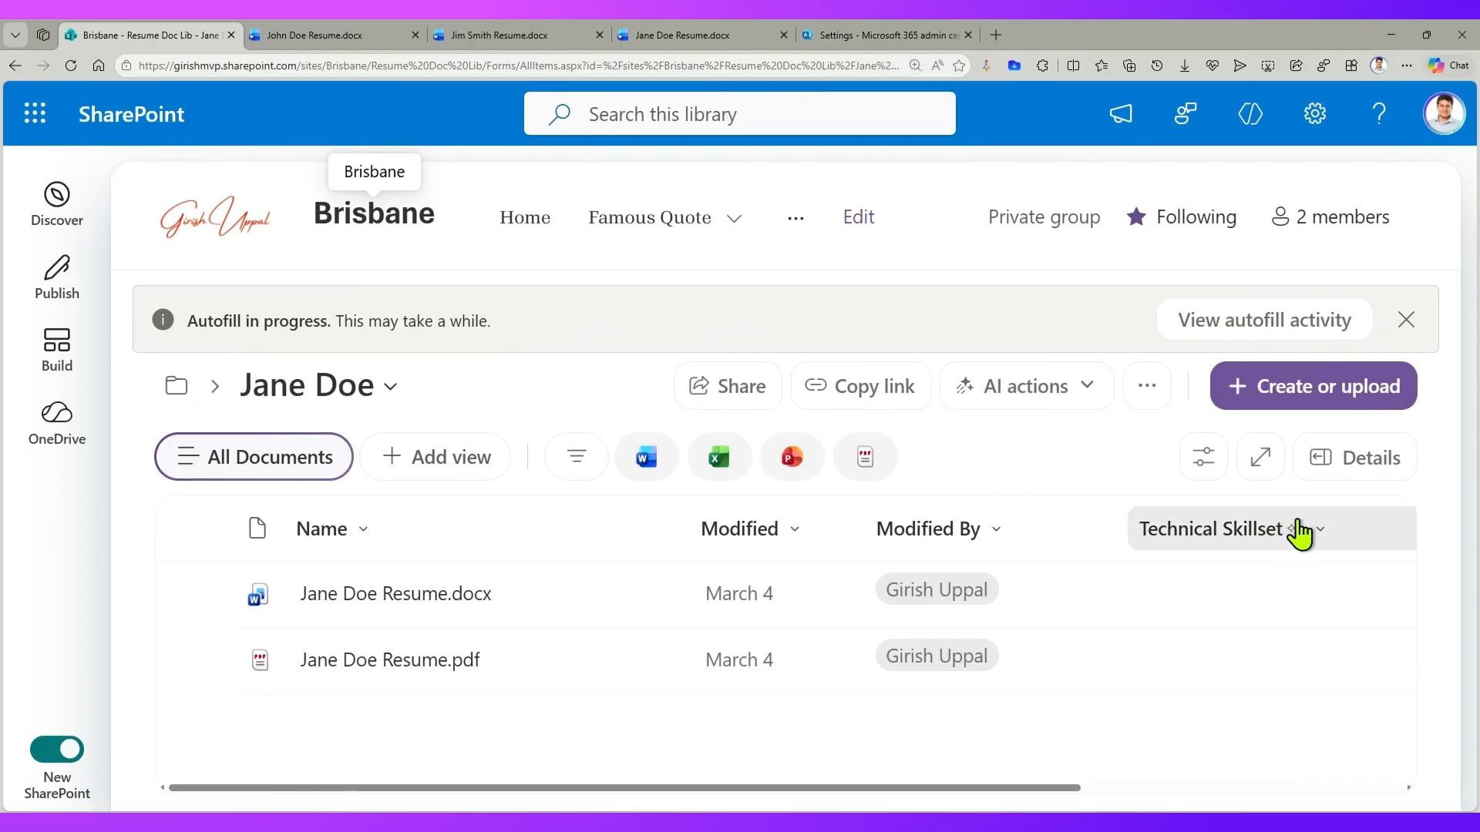
key("ctrl+minus")
key("ctrl+minus")
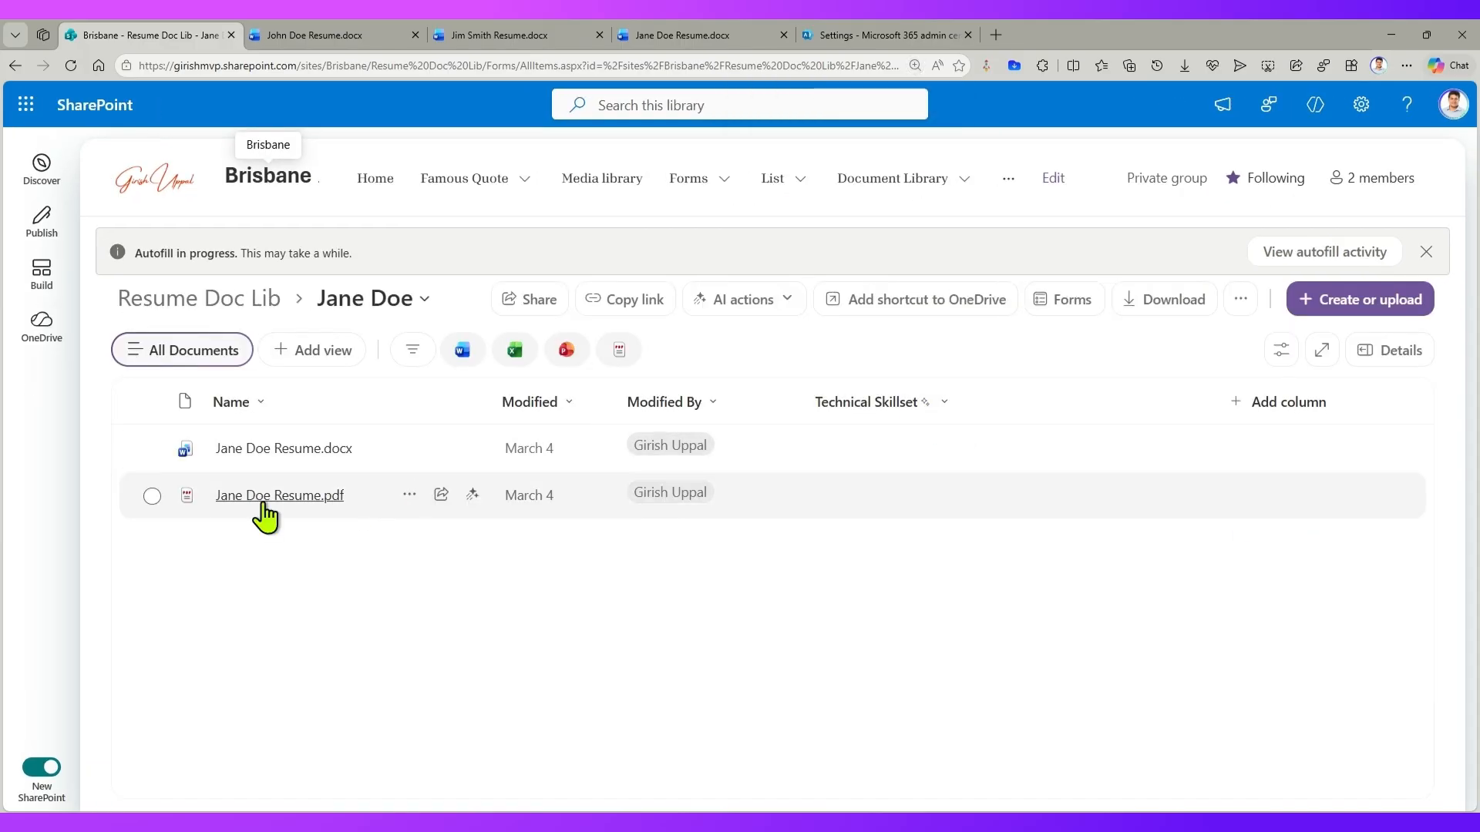
Run Autofill on the PDF resume in the first folder and dismiss the processing notification.
left_click(152, 496)
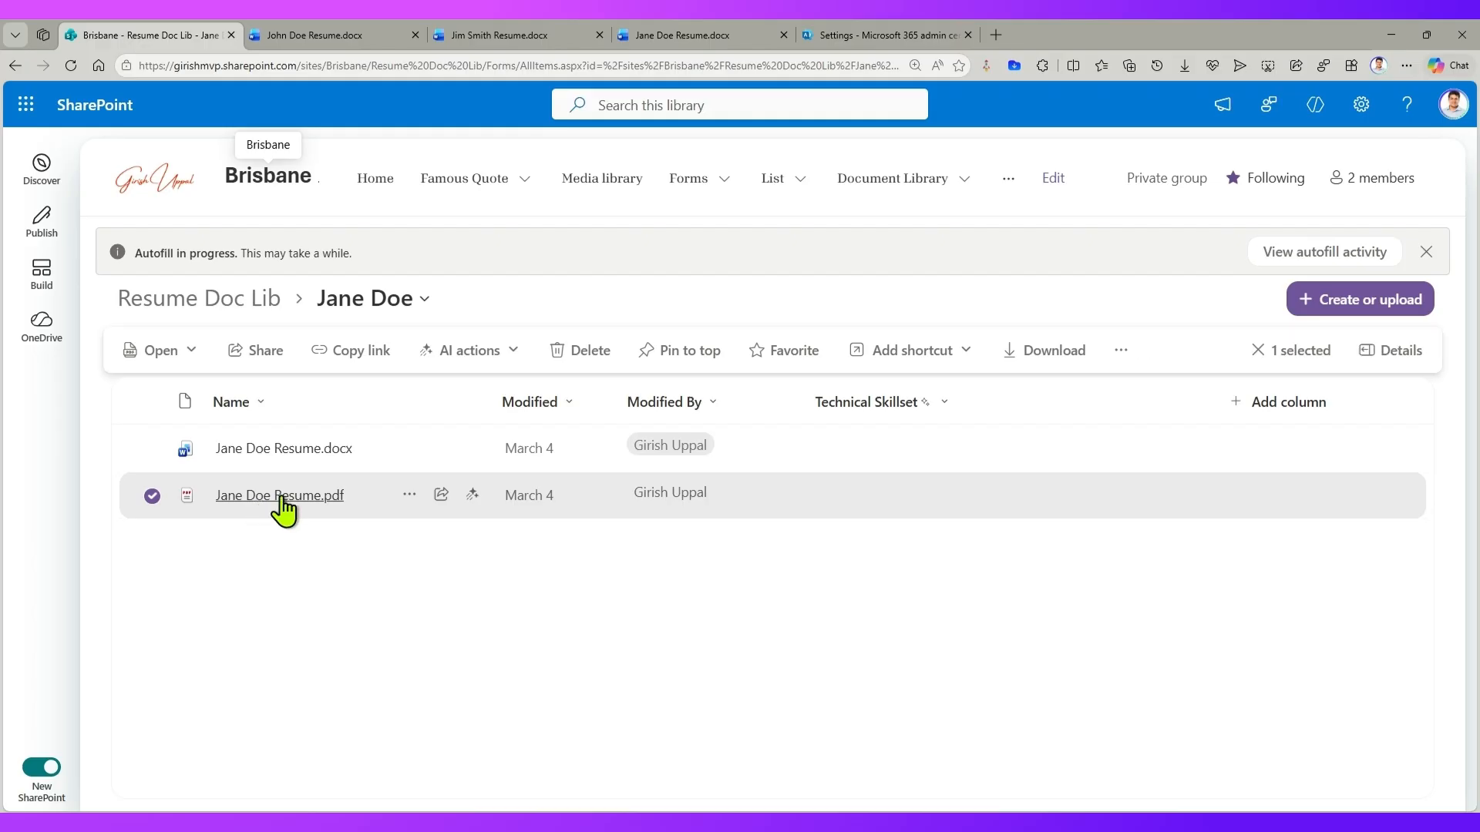
left_click(410, 497)
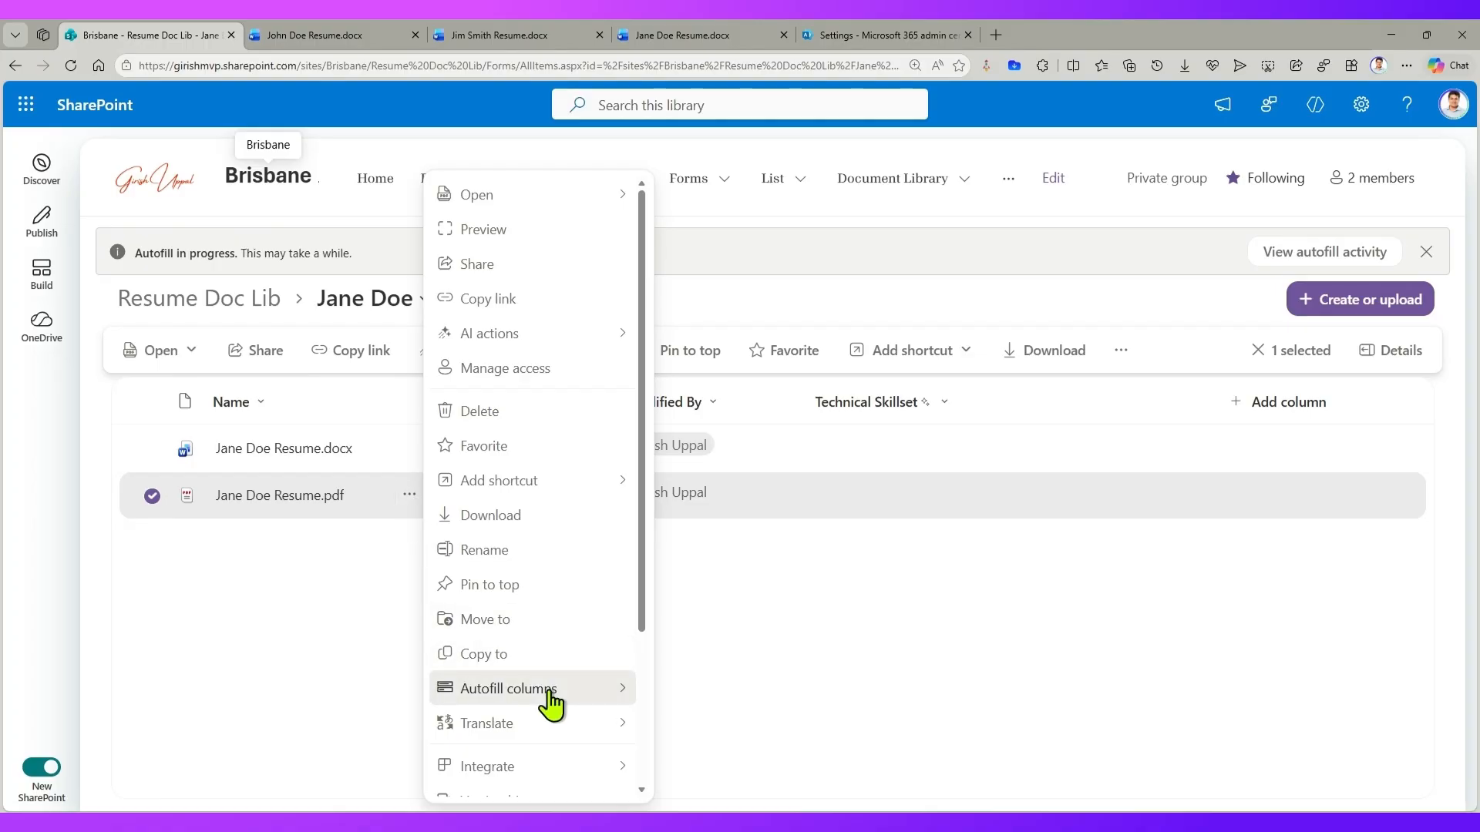
mouse_move(544, 692)
left_click(703, 696)
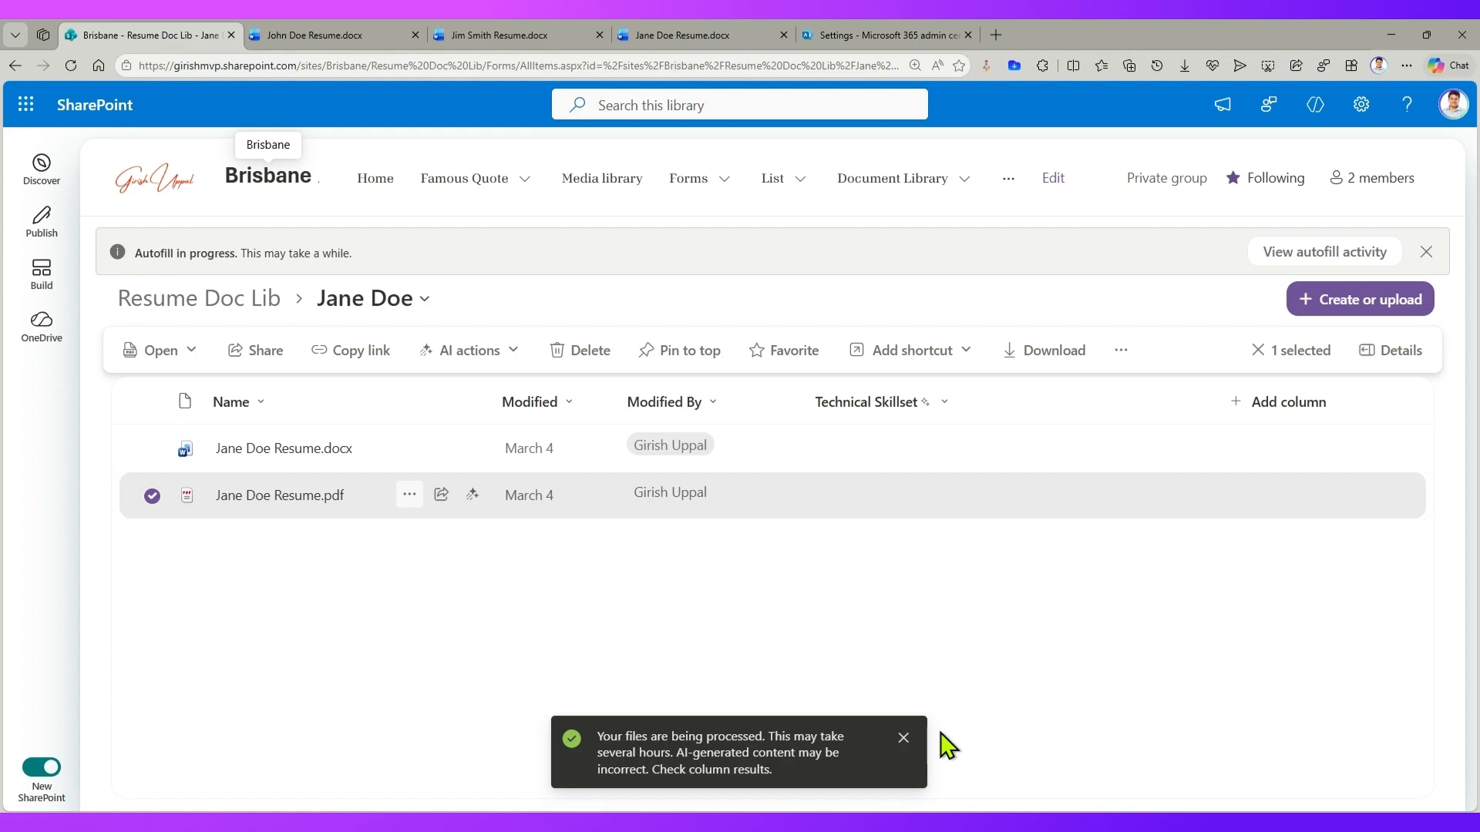
left_click(904, 738)
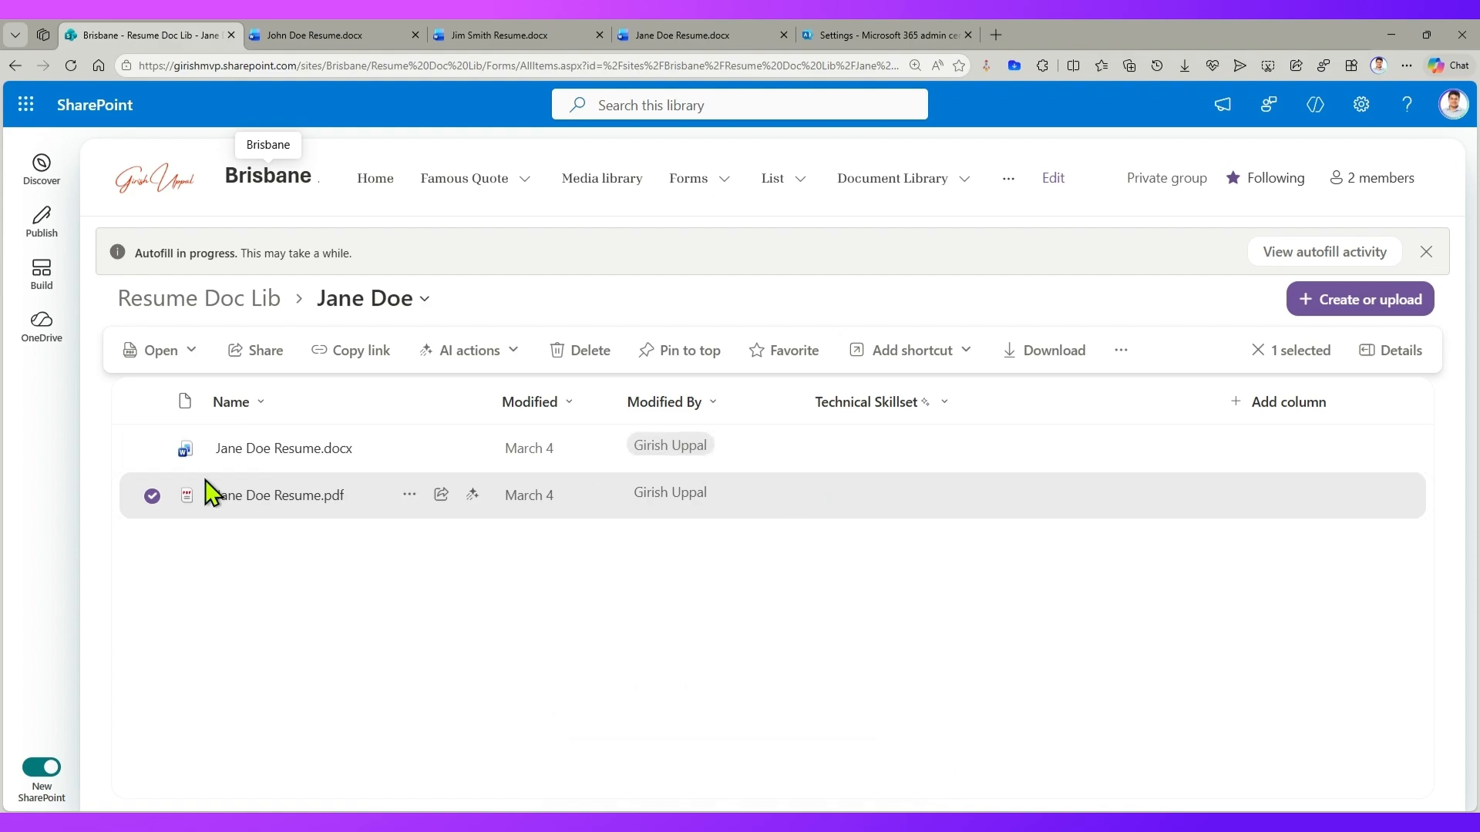
View the PDF resume's recent autofill activity and its filter options, and reload the folder to check its Technical Skillset value.
left_click(1122, 355)
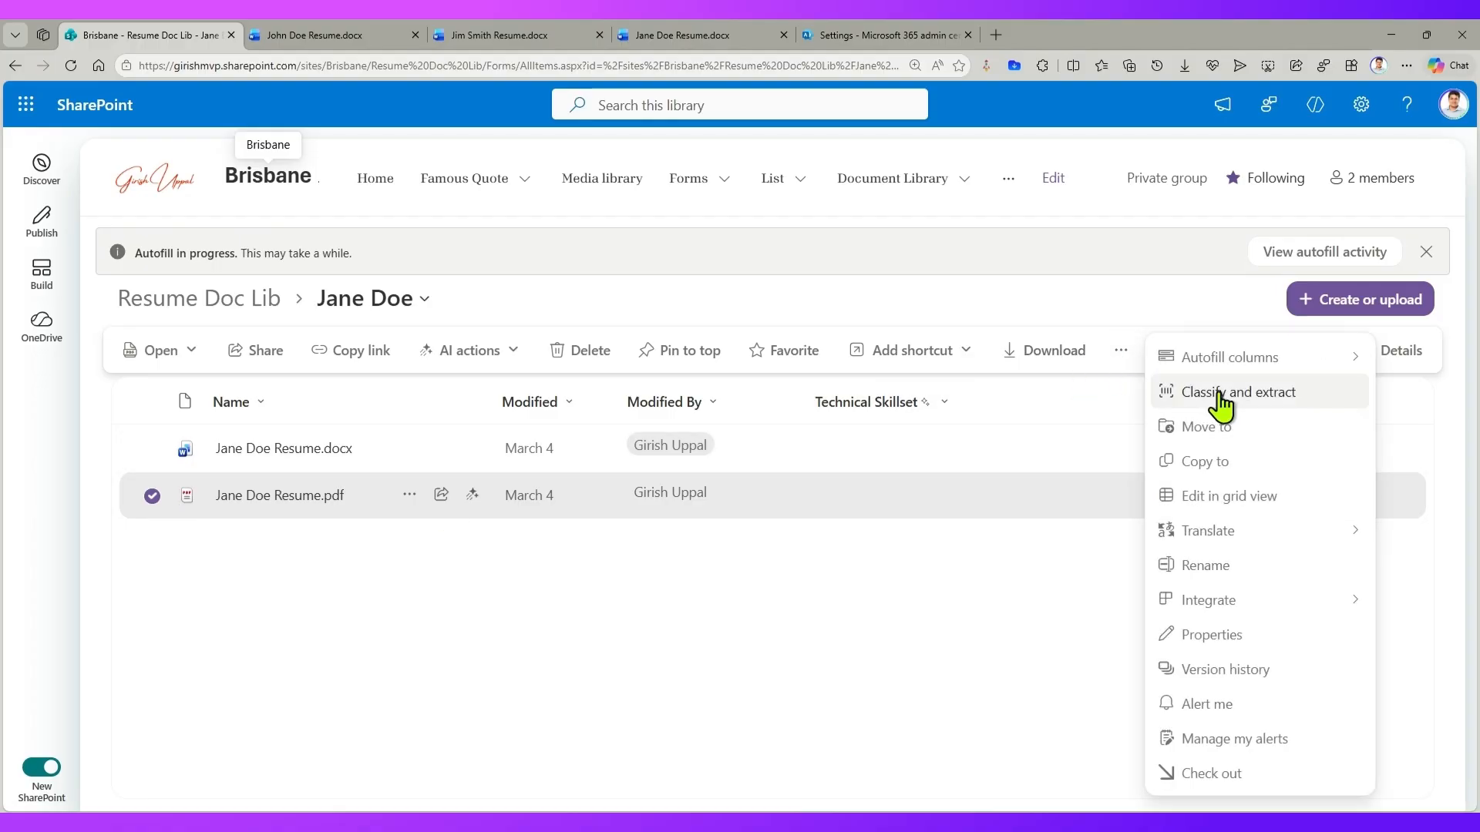
mouse_move(1234, 370)
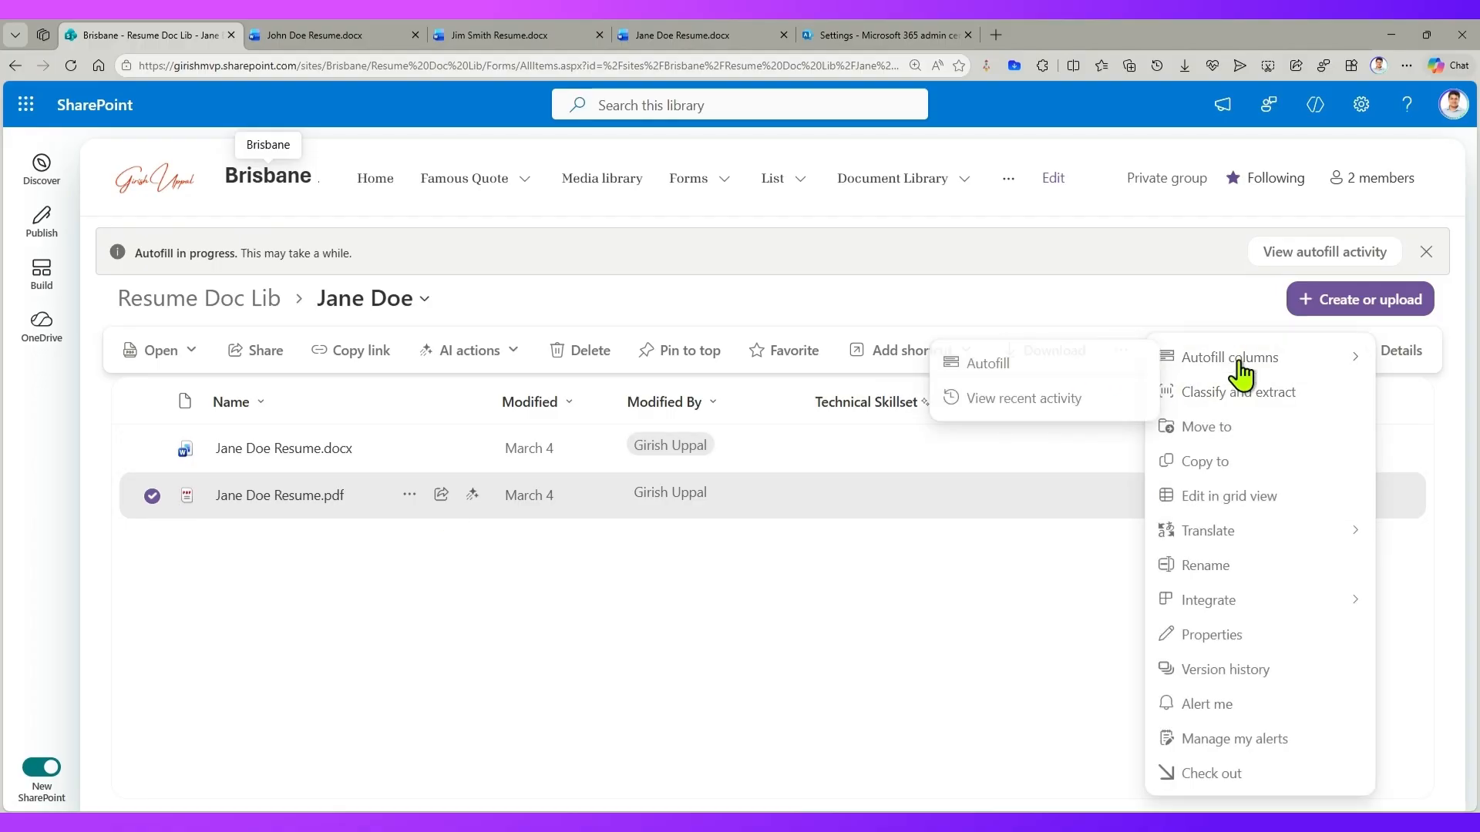
left_click(1063, 398)
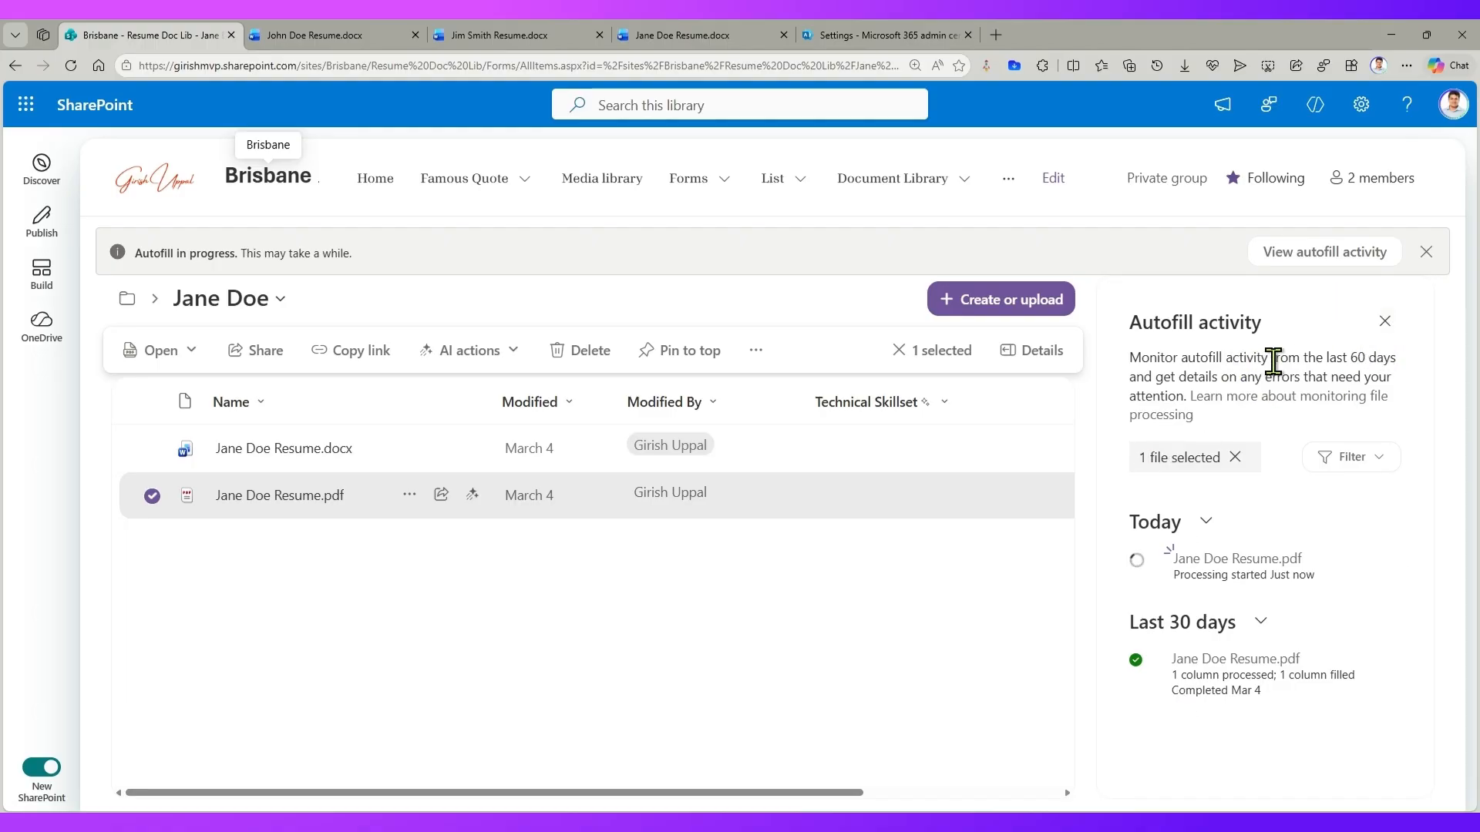
left_click(1258, 626)
left_click(1261, 625)
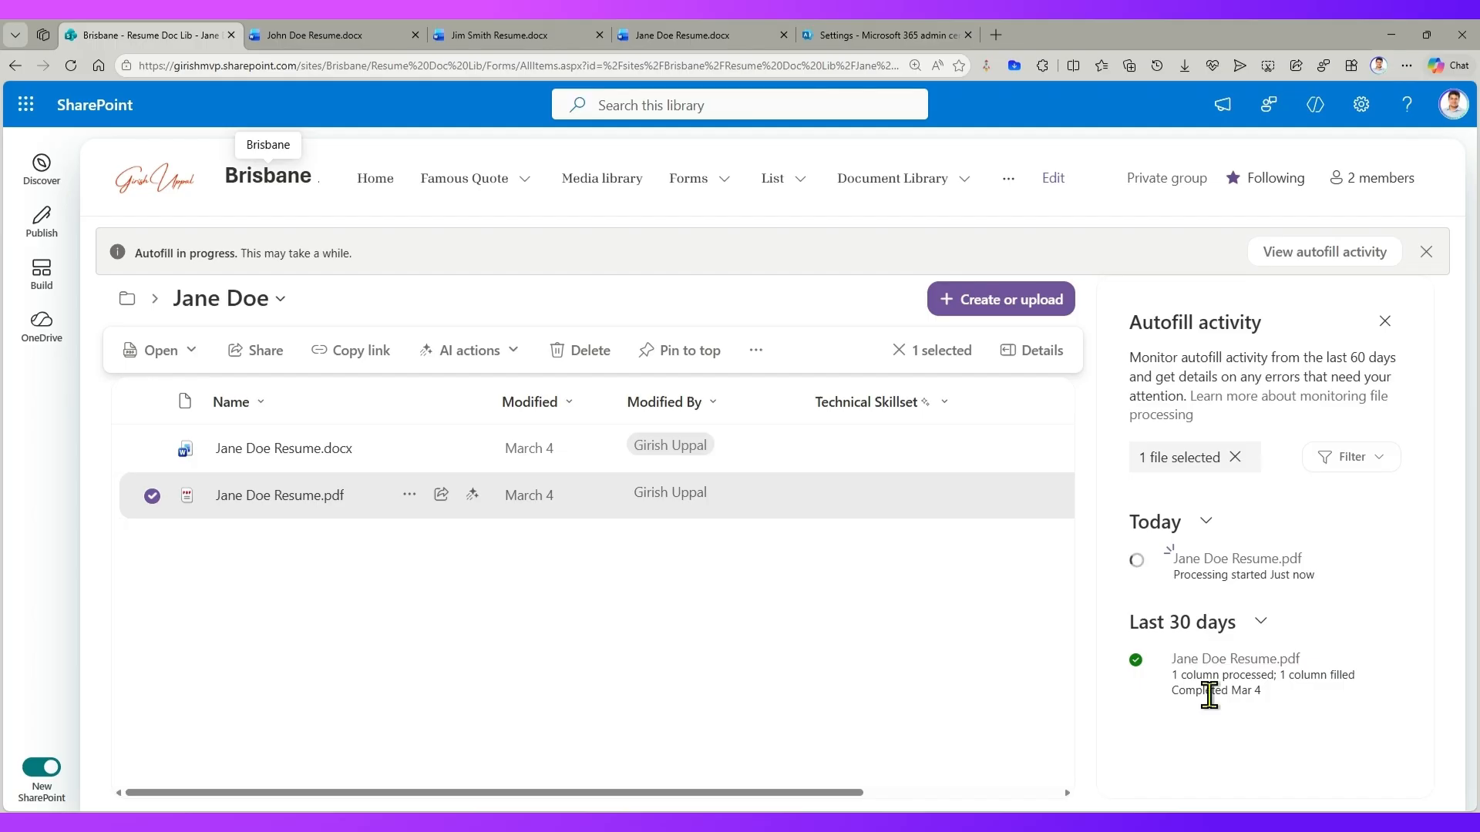
left_click(1369, 462)
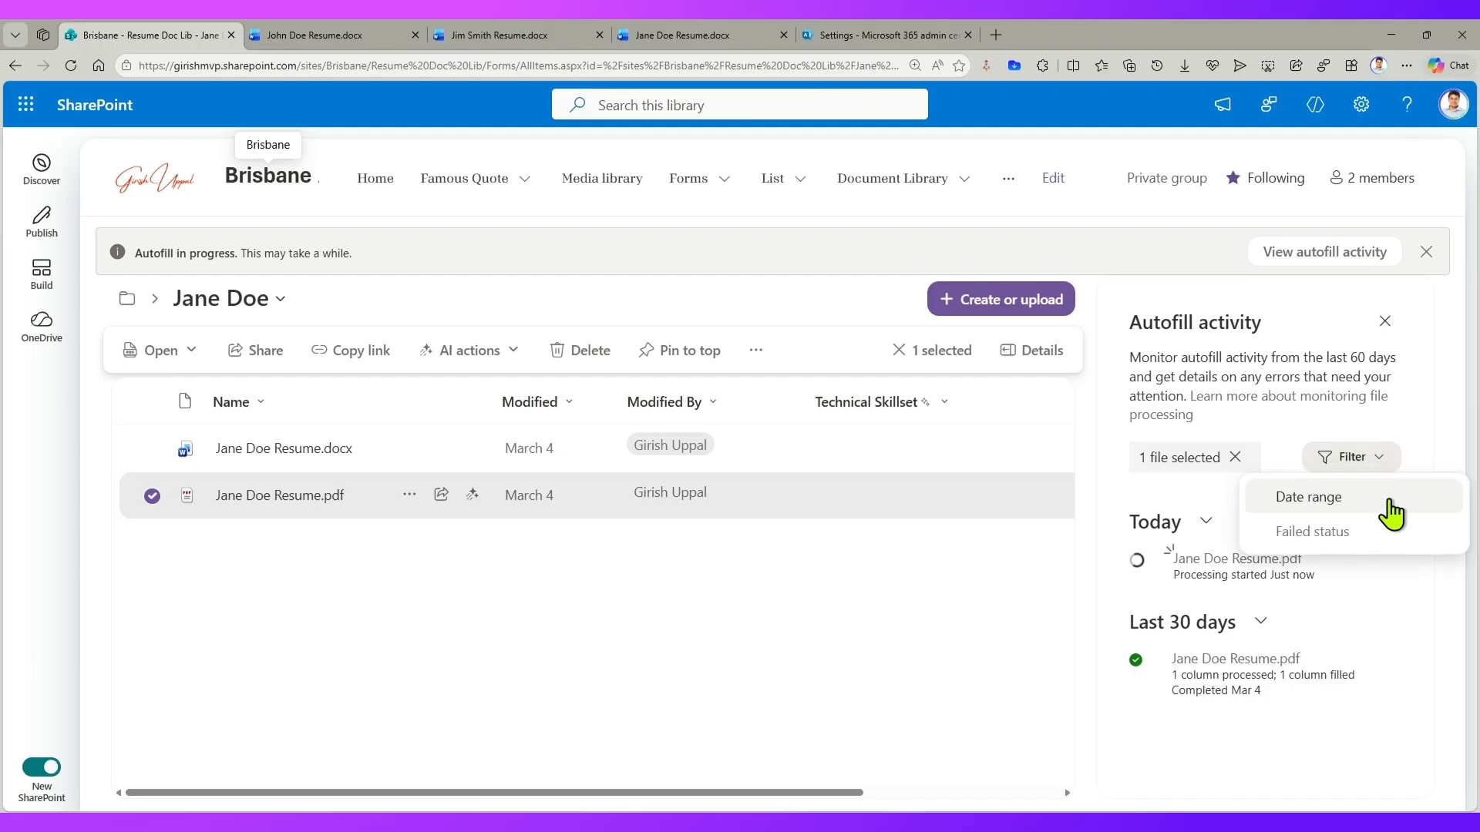
left_click(1420, 400)
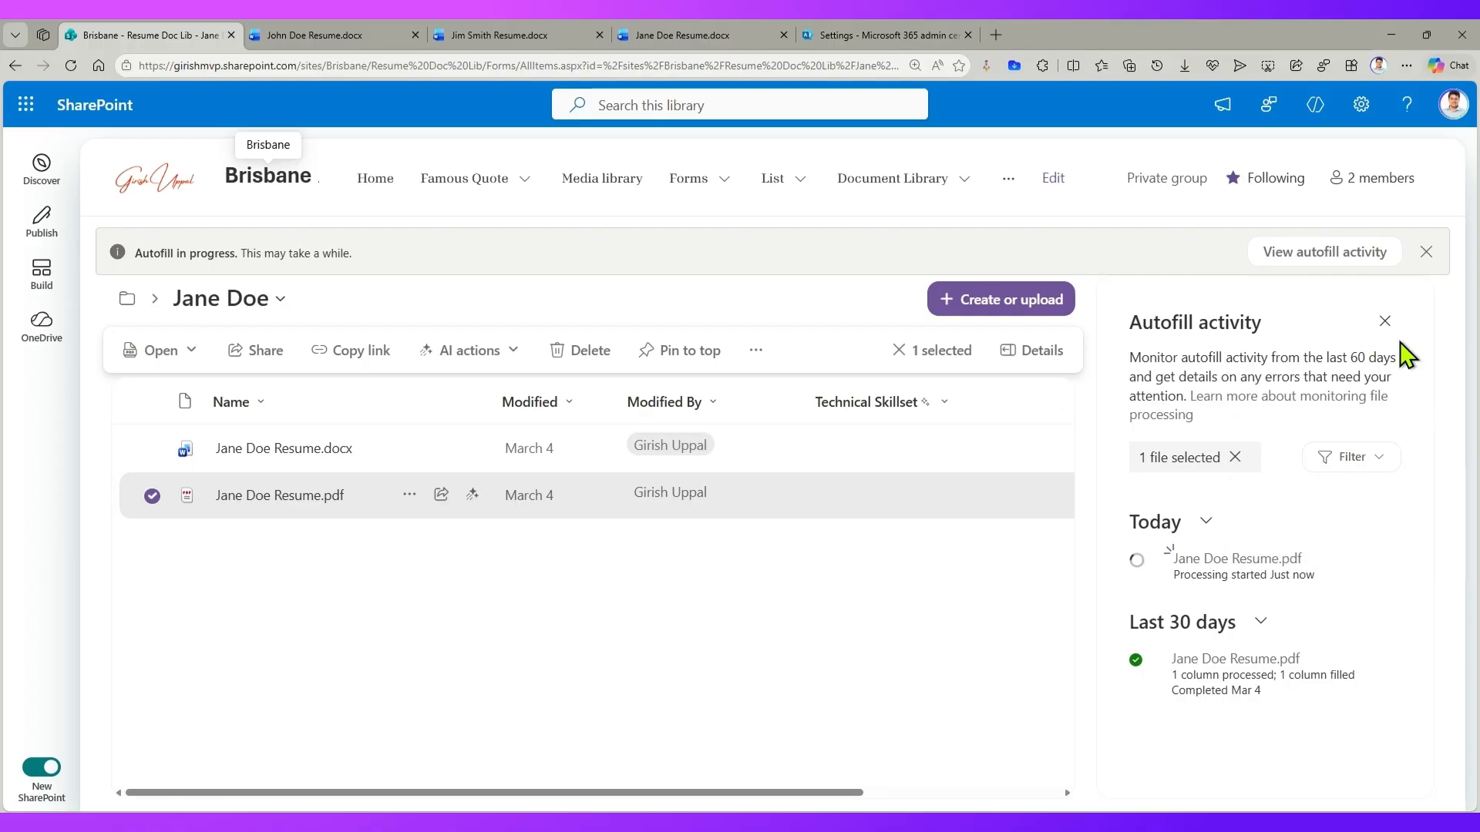
left_click(74, 66)
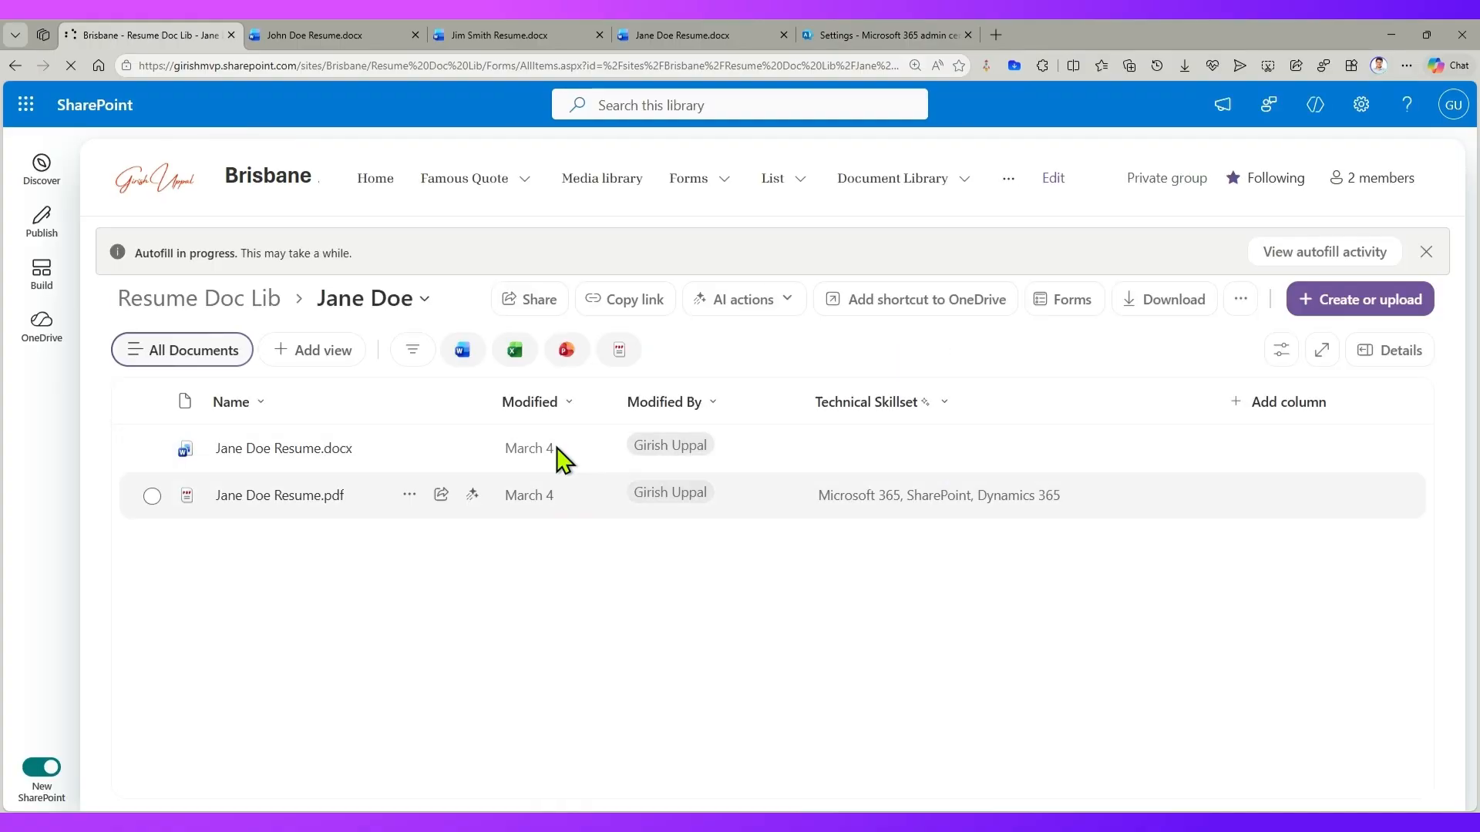
Return to the library root and start a new single-line text column named Functional Skillset.
left_click(248, 302)
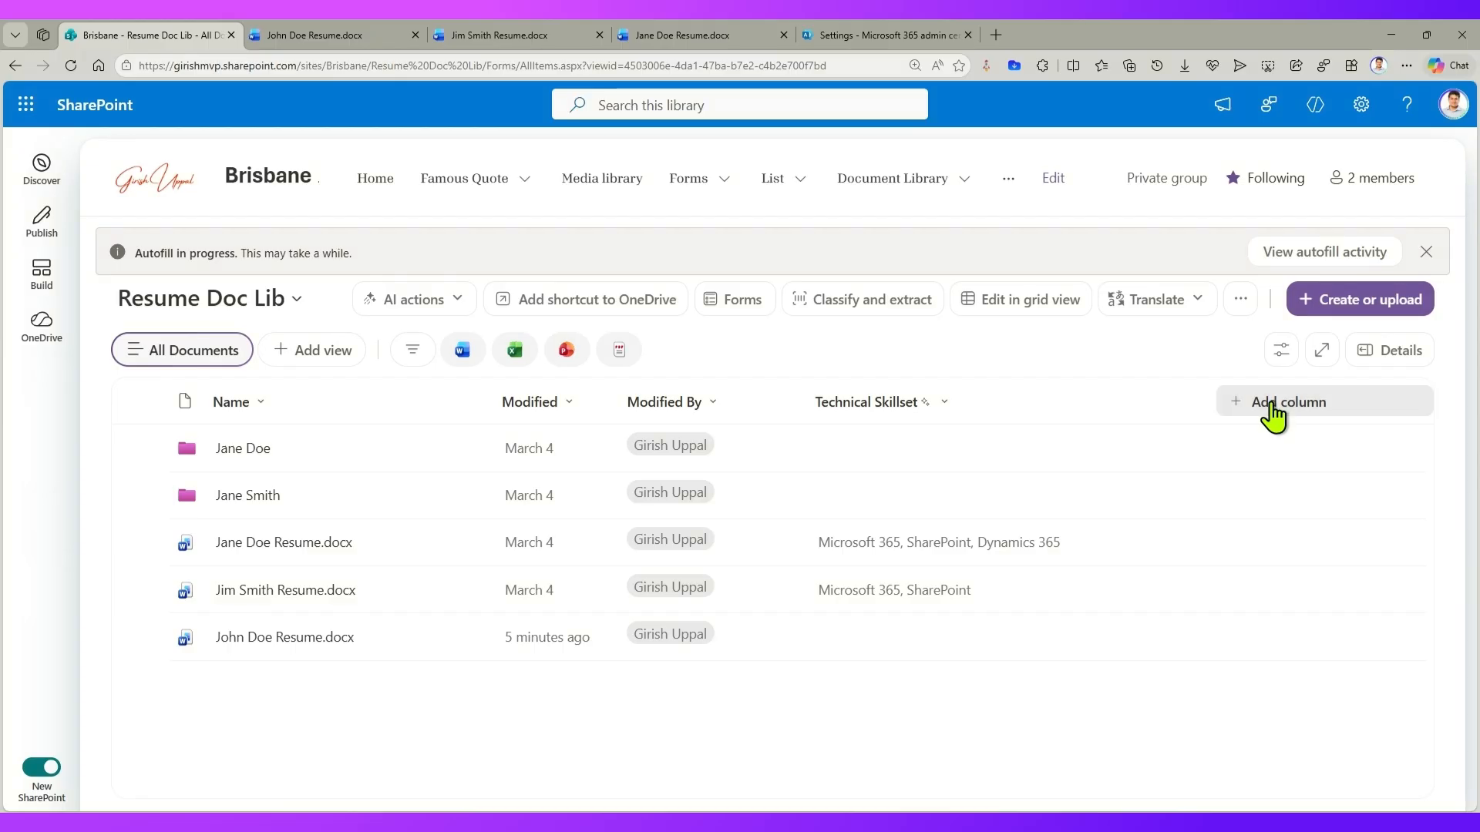
left_click(1273, 417)
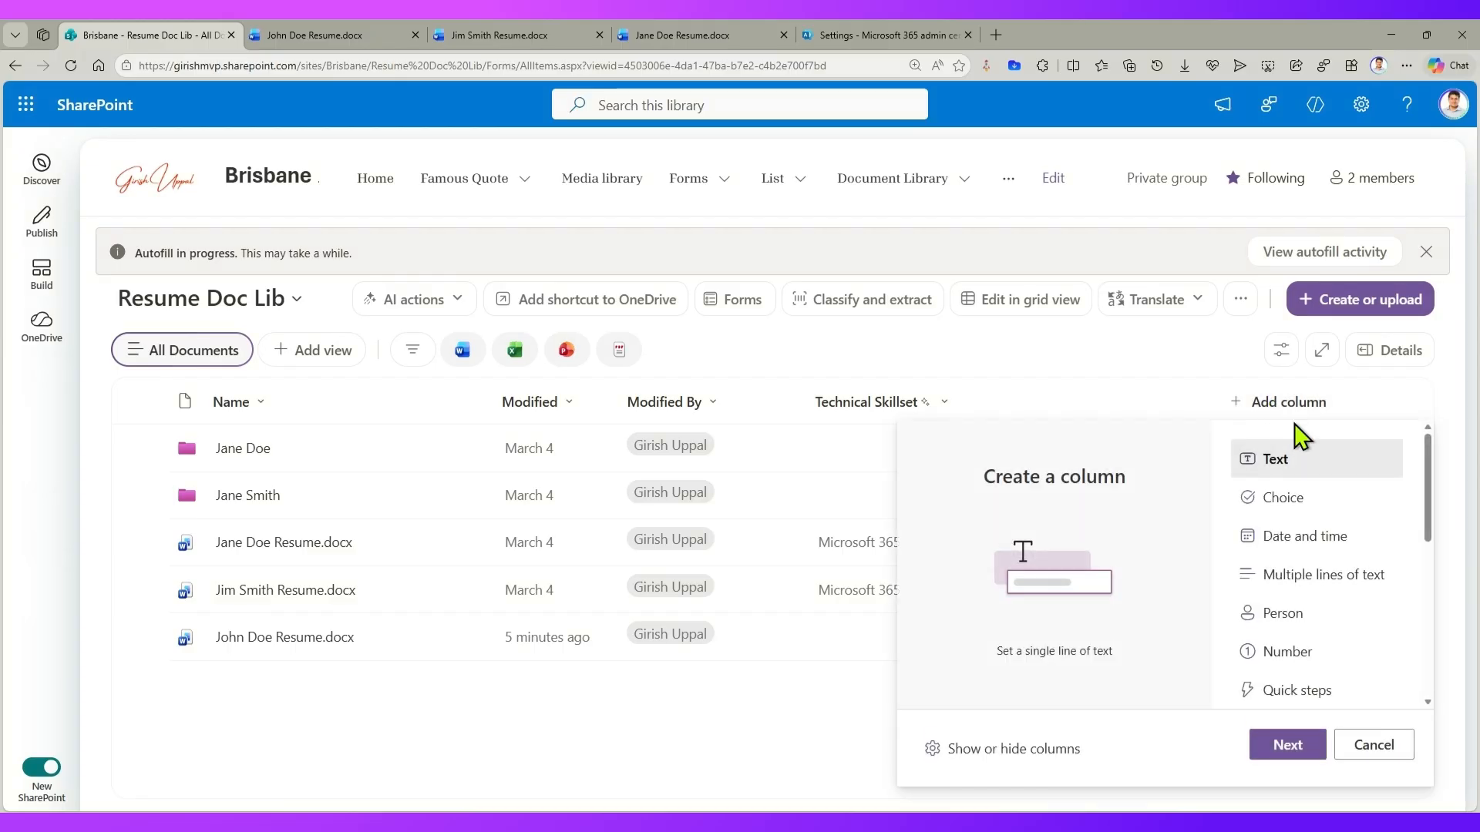
left_click(1287, 744)
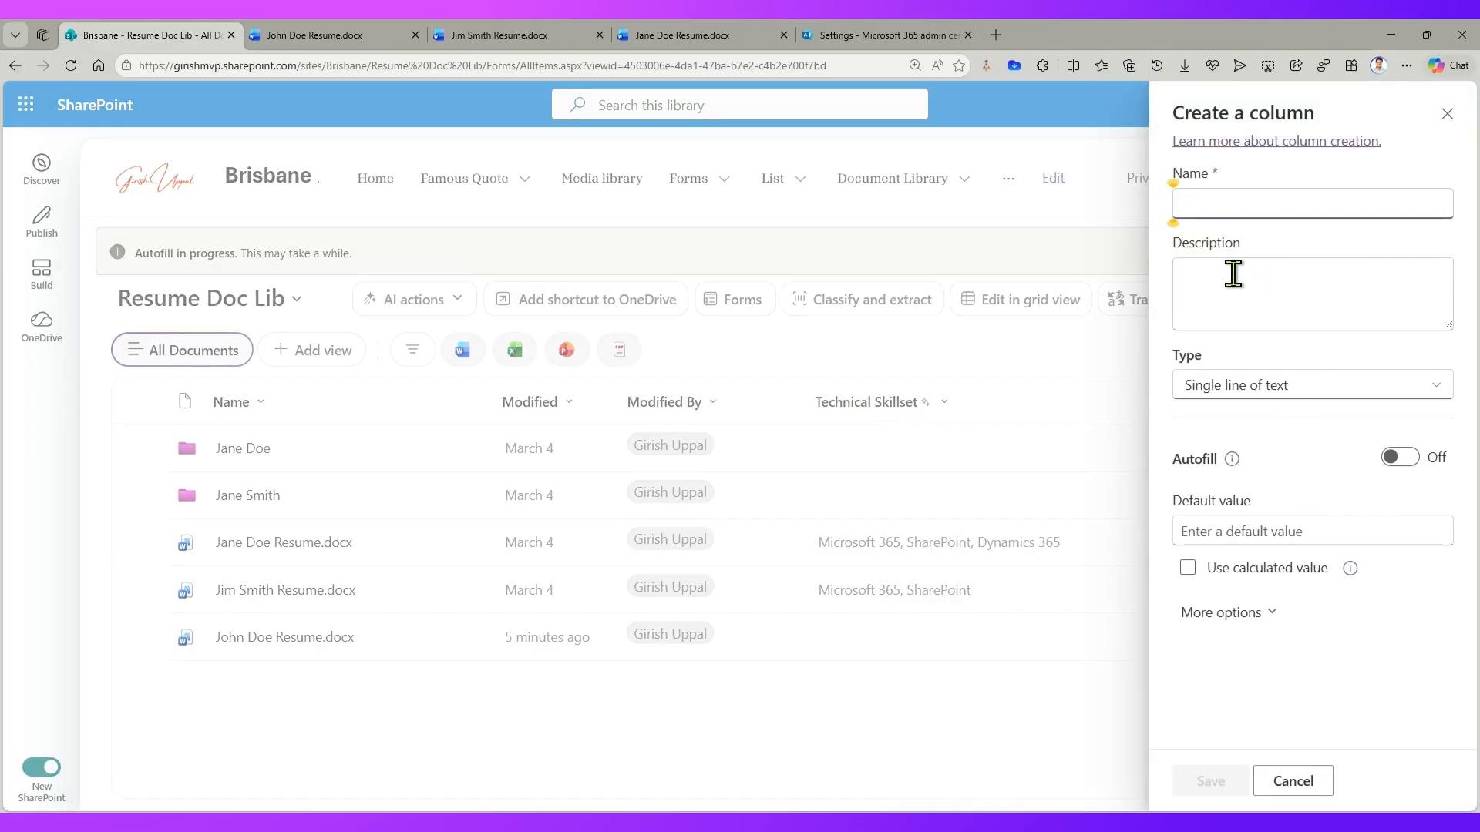
type("Functional Skillset")
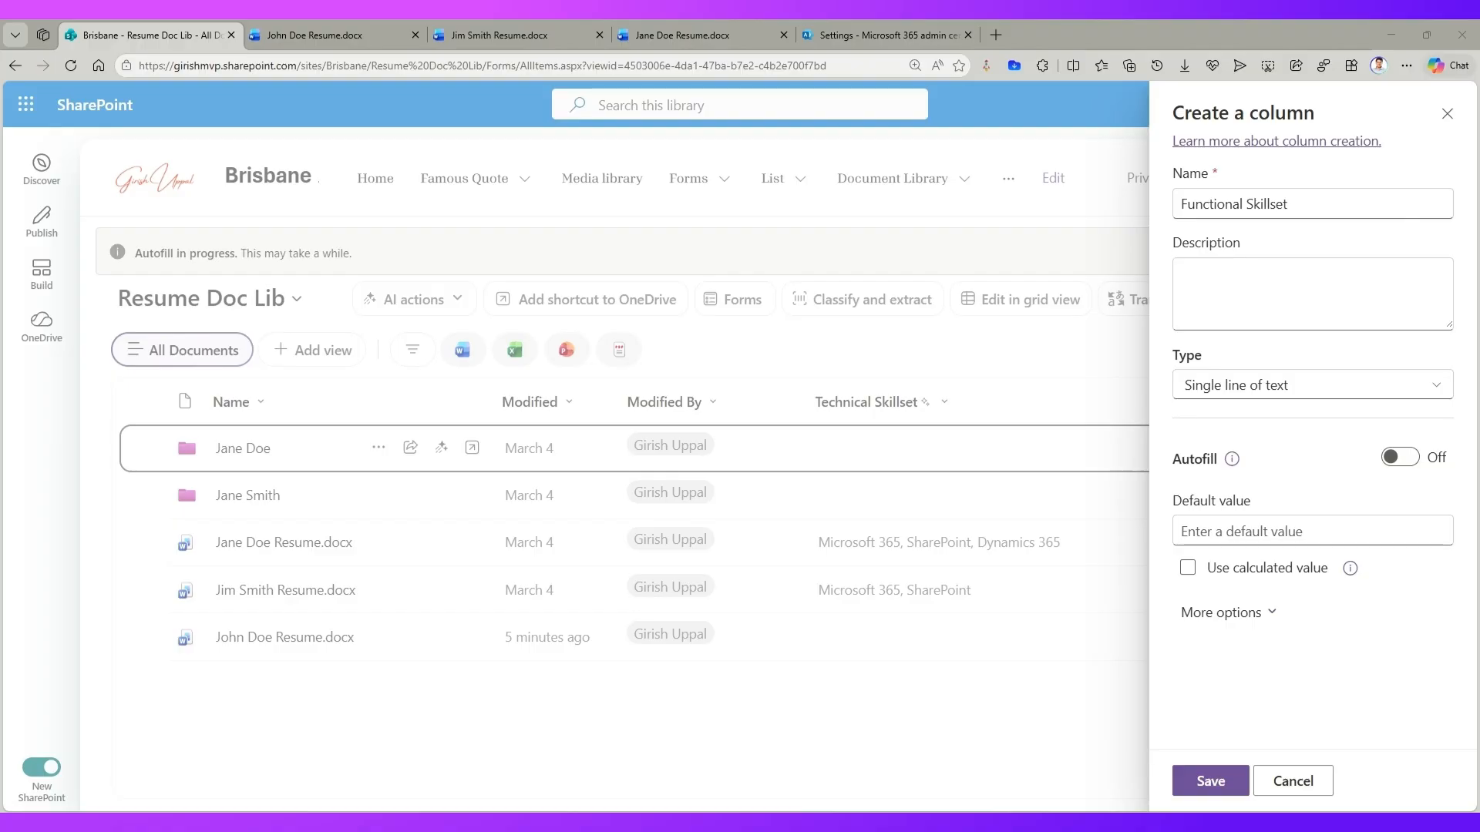
Turn on Autofill with a prompt extracting comma-separated functional skills from the documents, limited to Solution Architect, Lead, Technology Leader and Manager.
left_click(1407, 460)
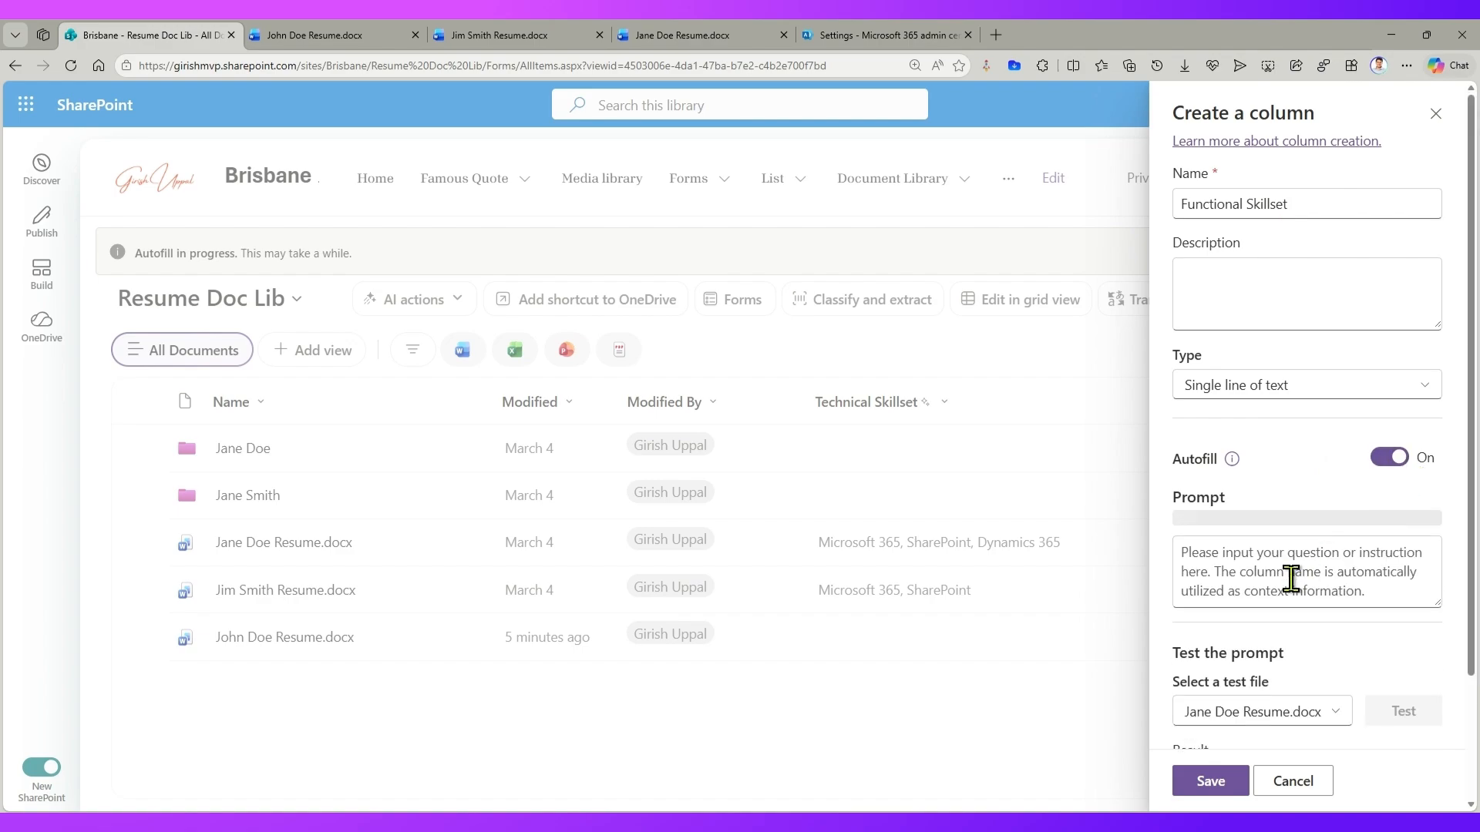
type("Read through the documents and extract functional skills. Store multiple values by comma separated. Include following values Solution Architect, Lead, Technology Leader, Manager")
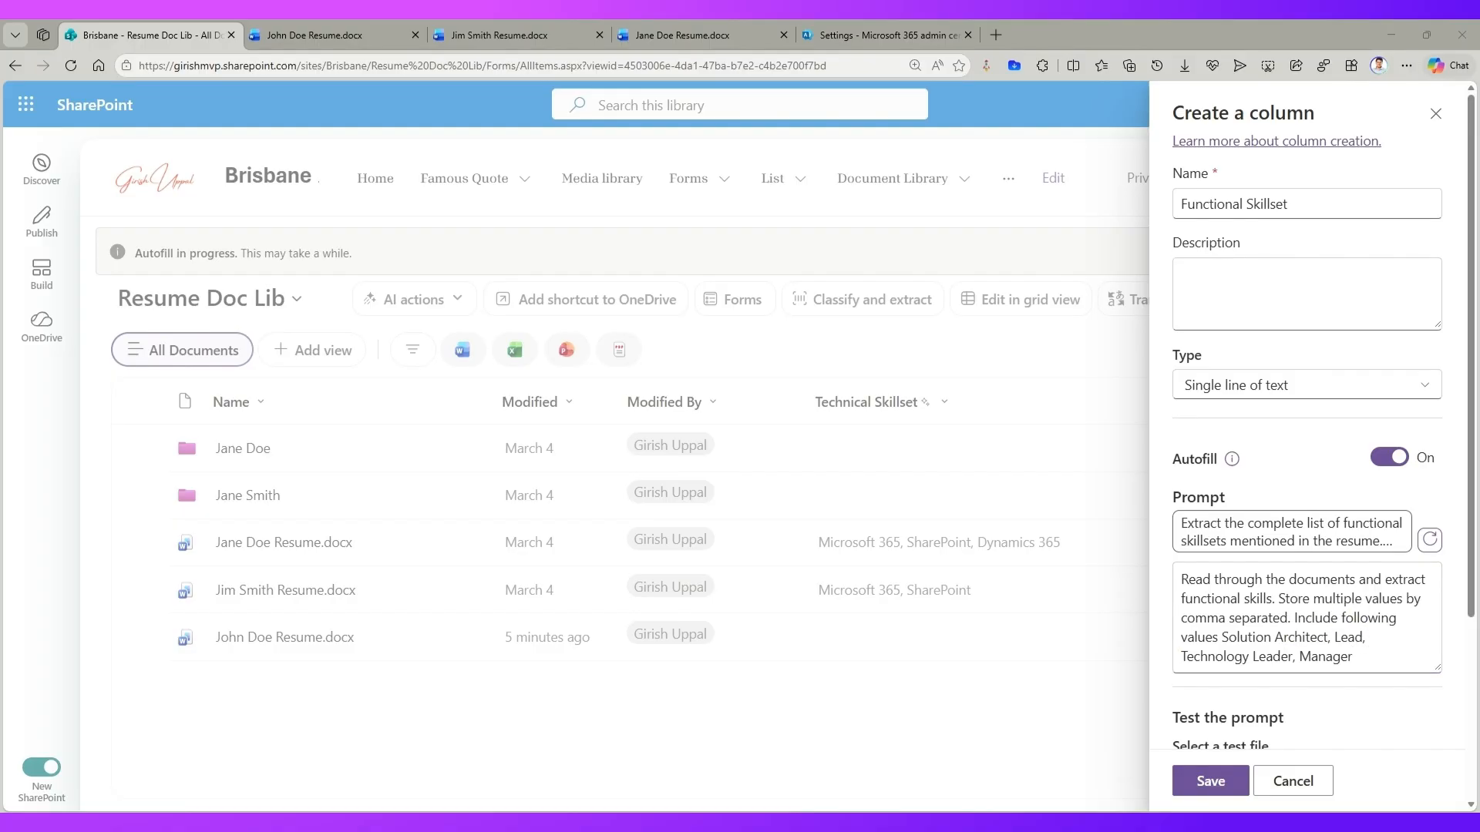
left_click(1381, 654)
type("Don't use any other values.")
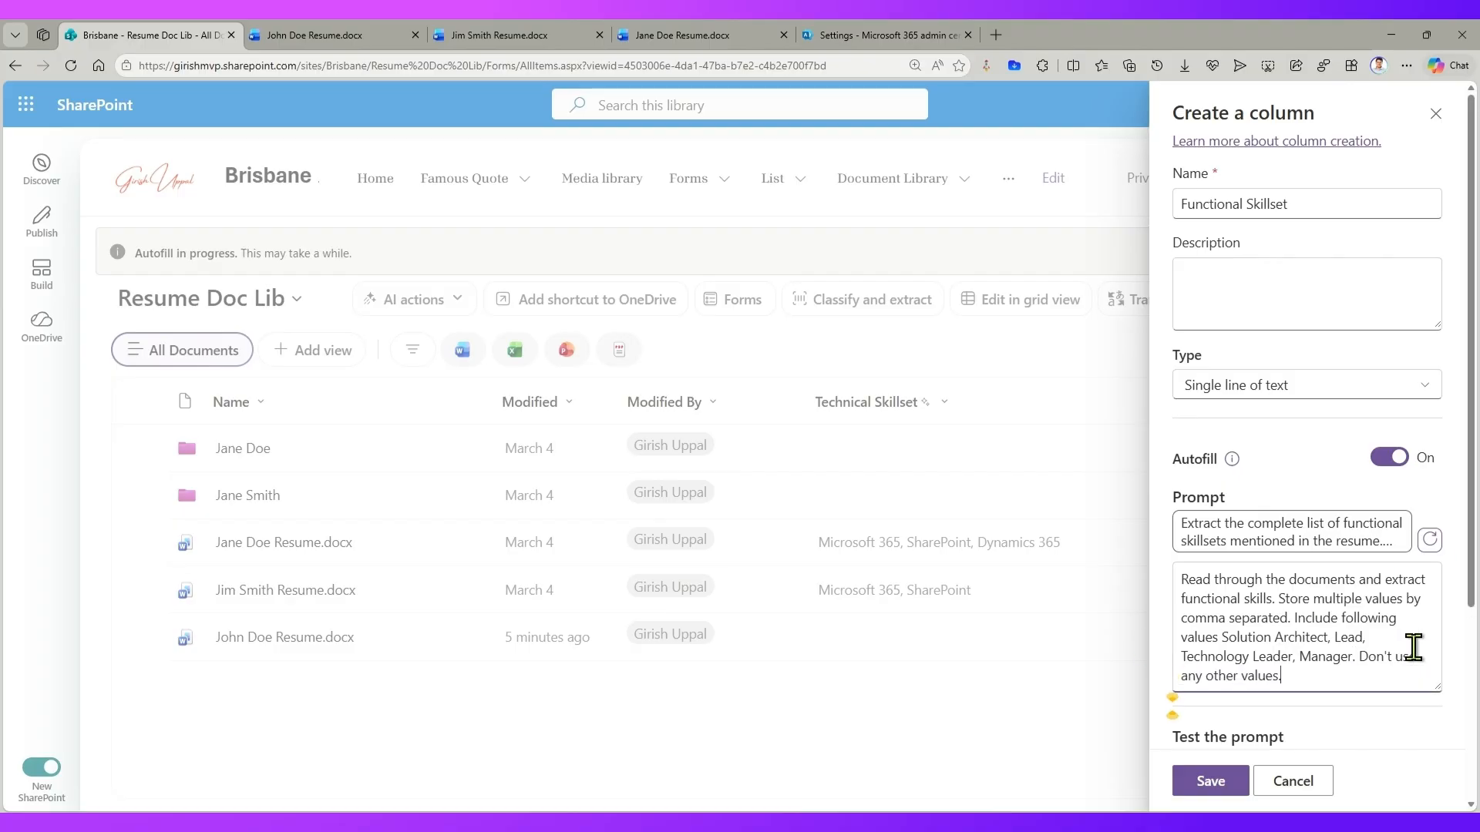
Test the Functional Skillset prompt on the second Word resume, review the result and save the column.
scroll(1239, 728, "down", 4)
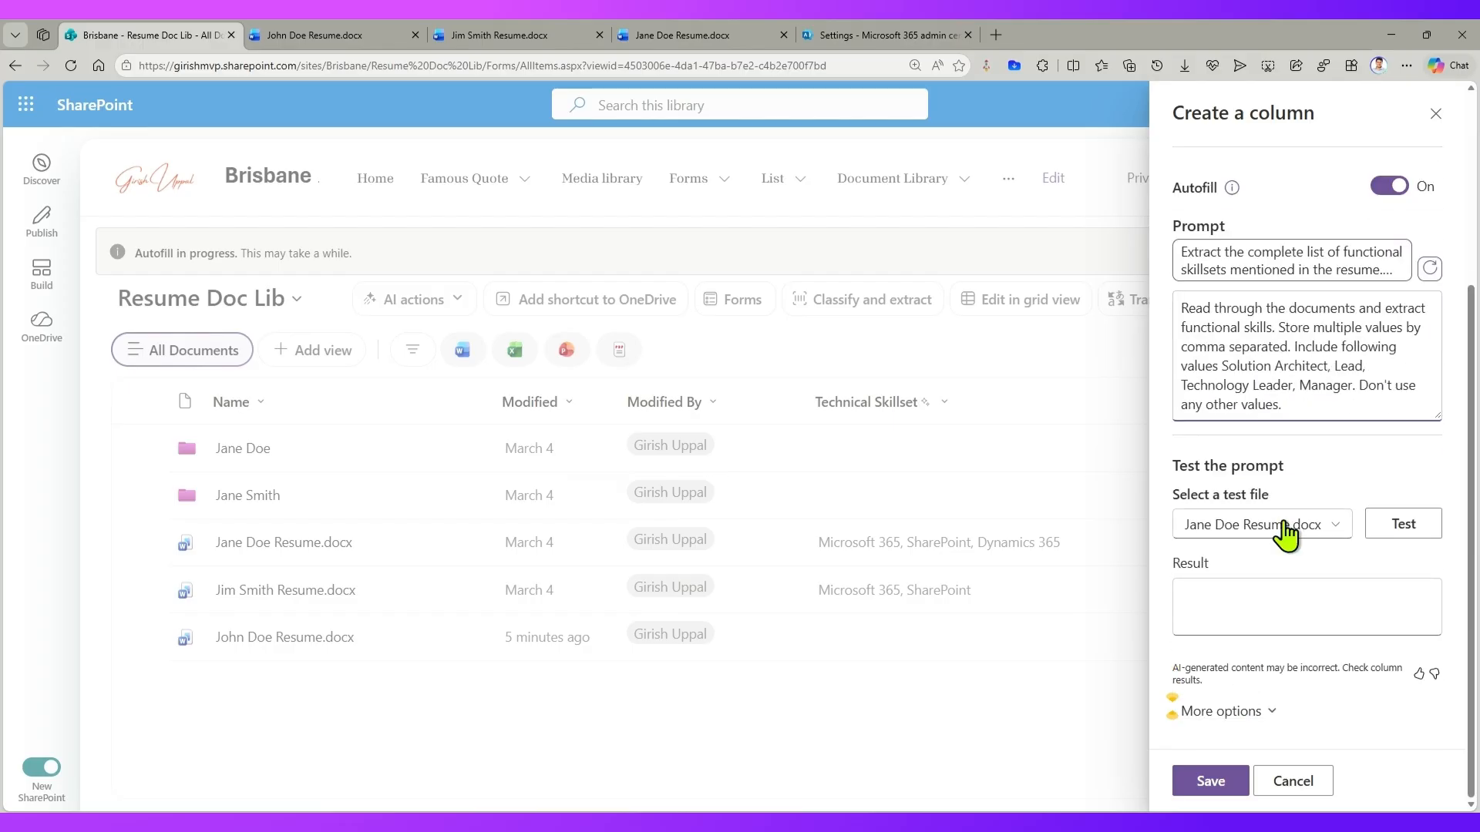
left_click(1296, 532)
left_click(1271, 613)
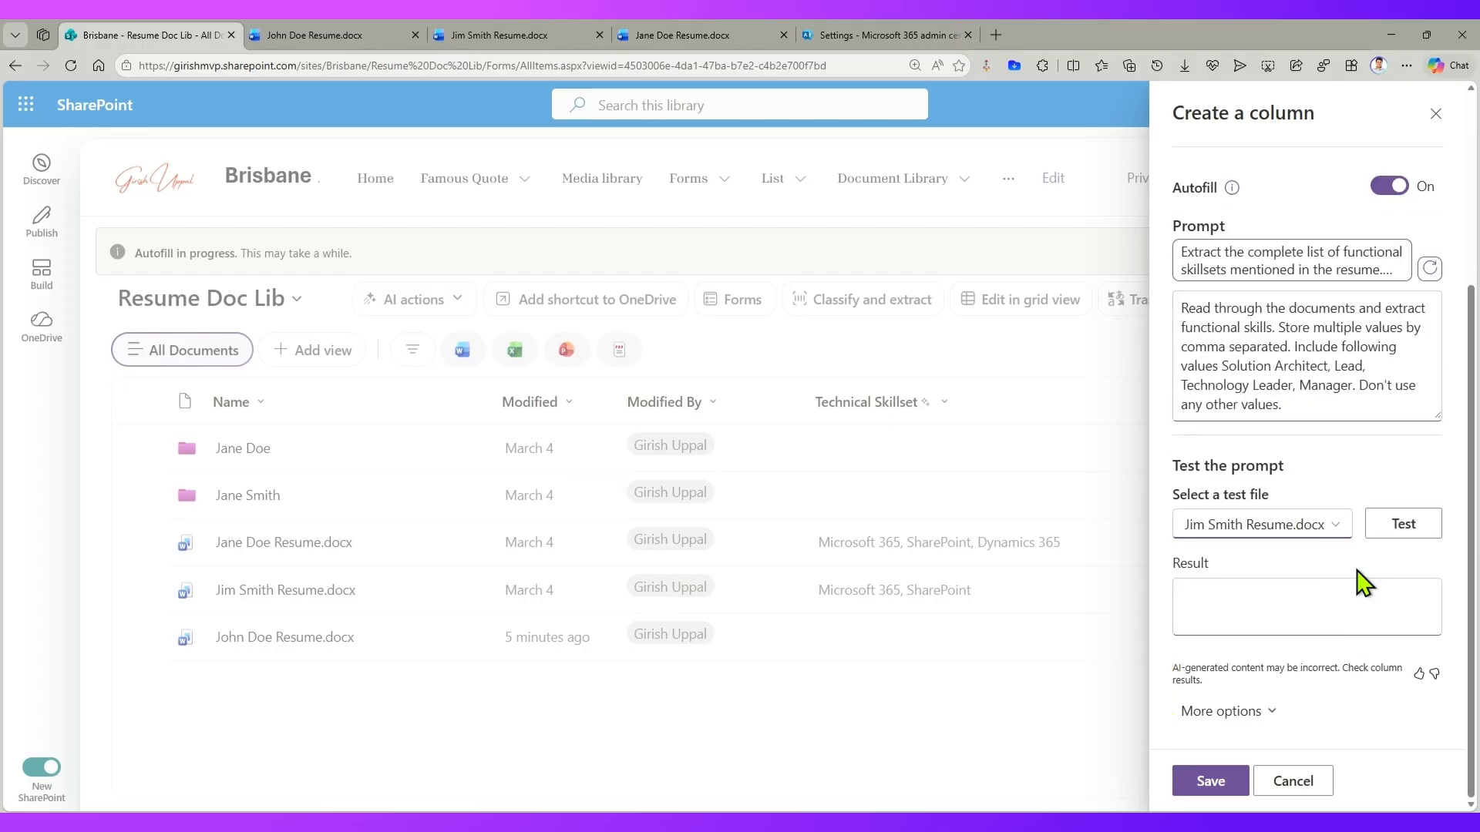
left_click(1421, 532)
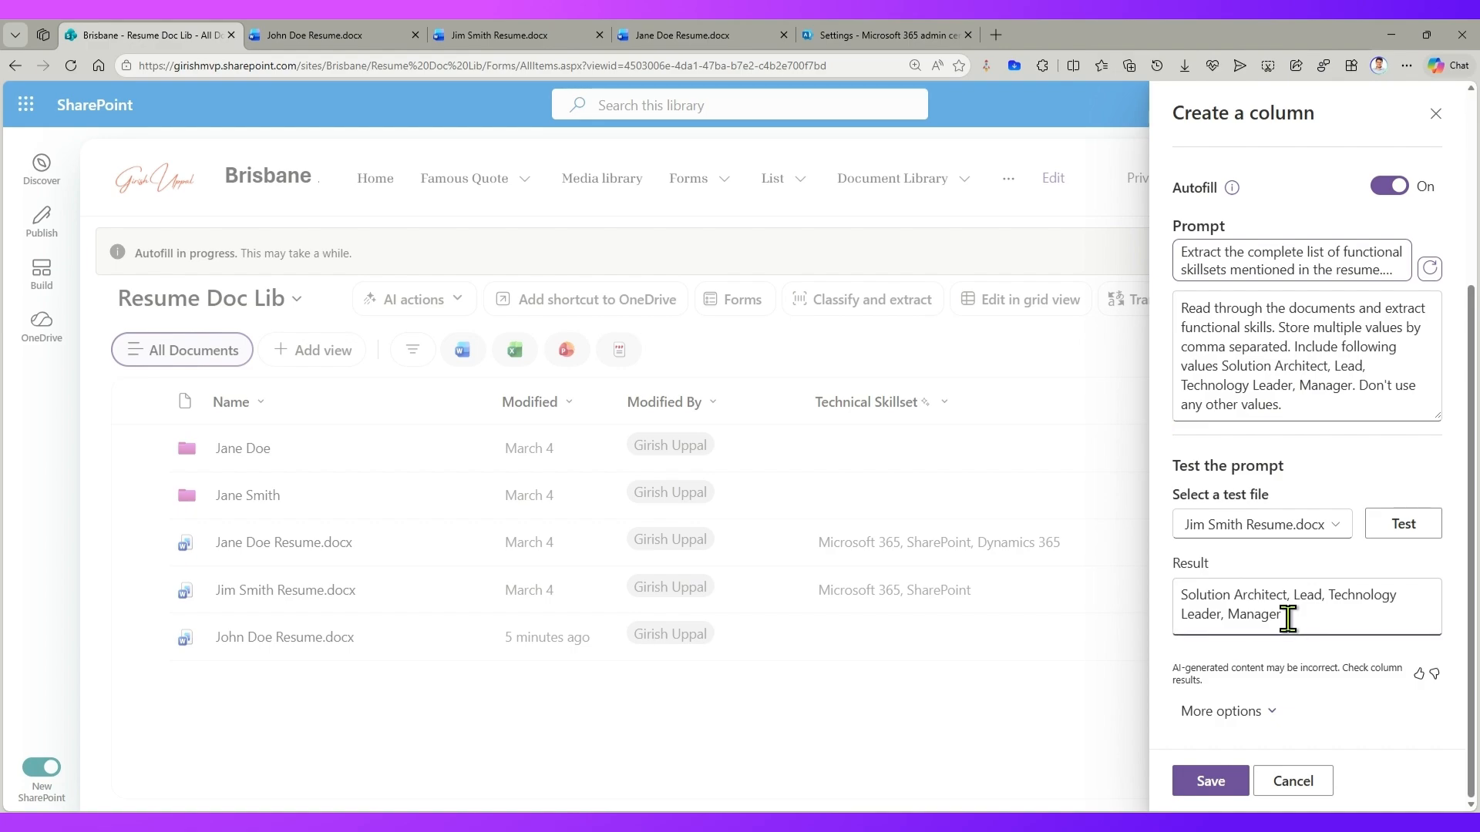
left_click_drag(1288, 617, 1298, 602)
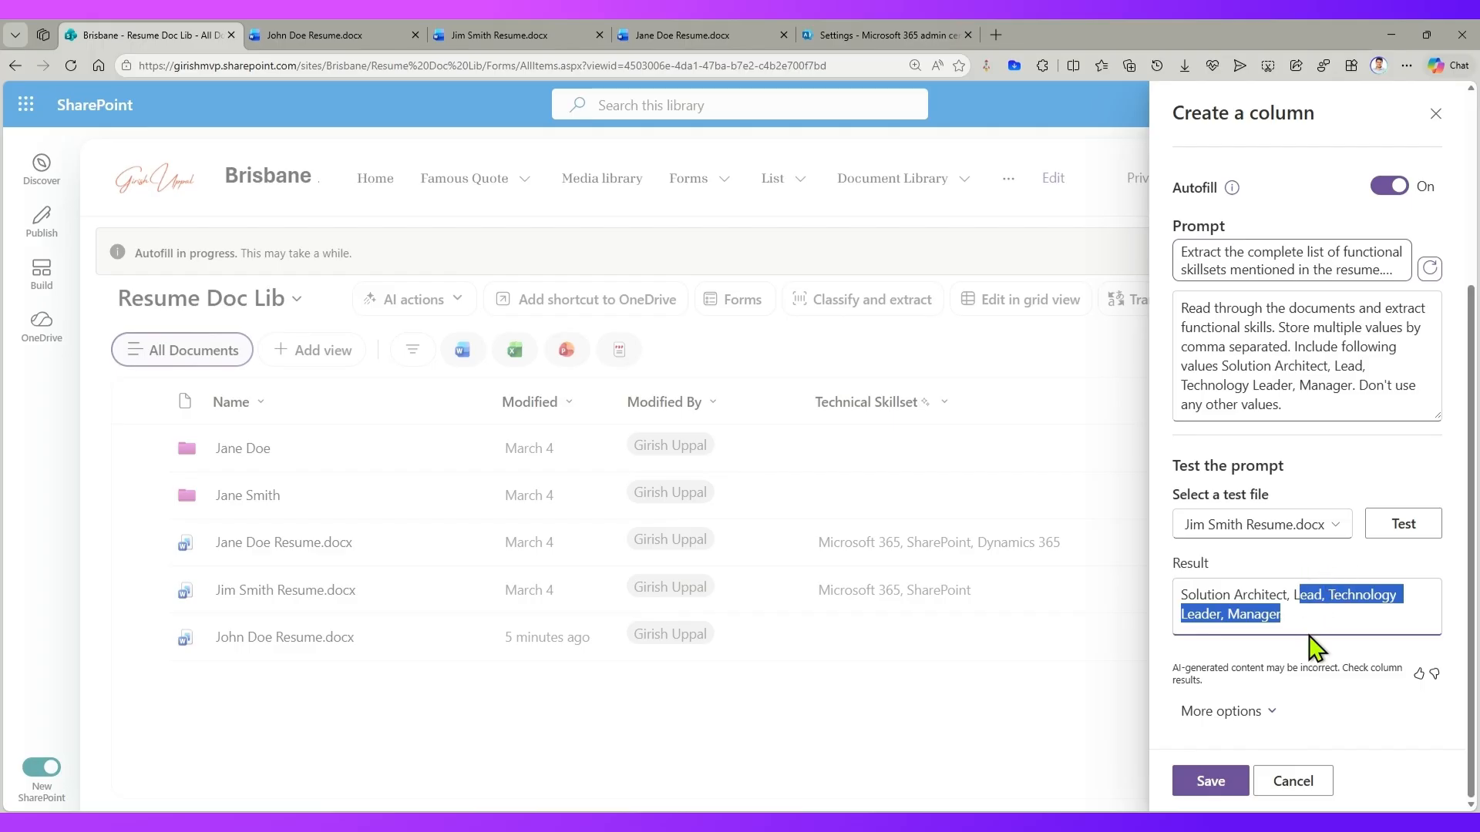
left_click(1207, 775)
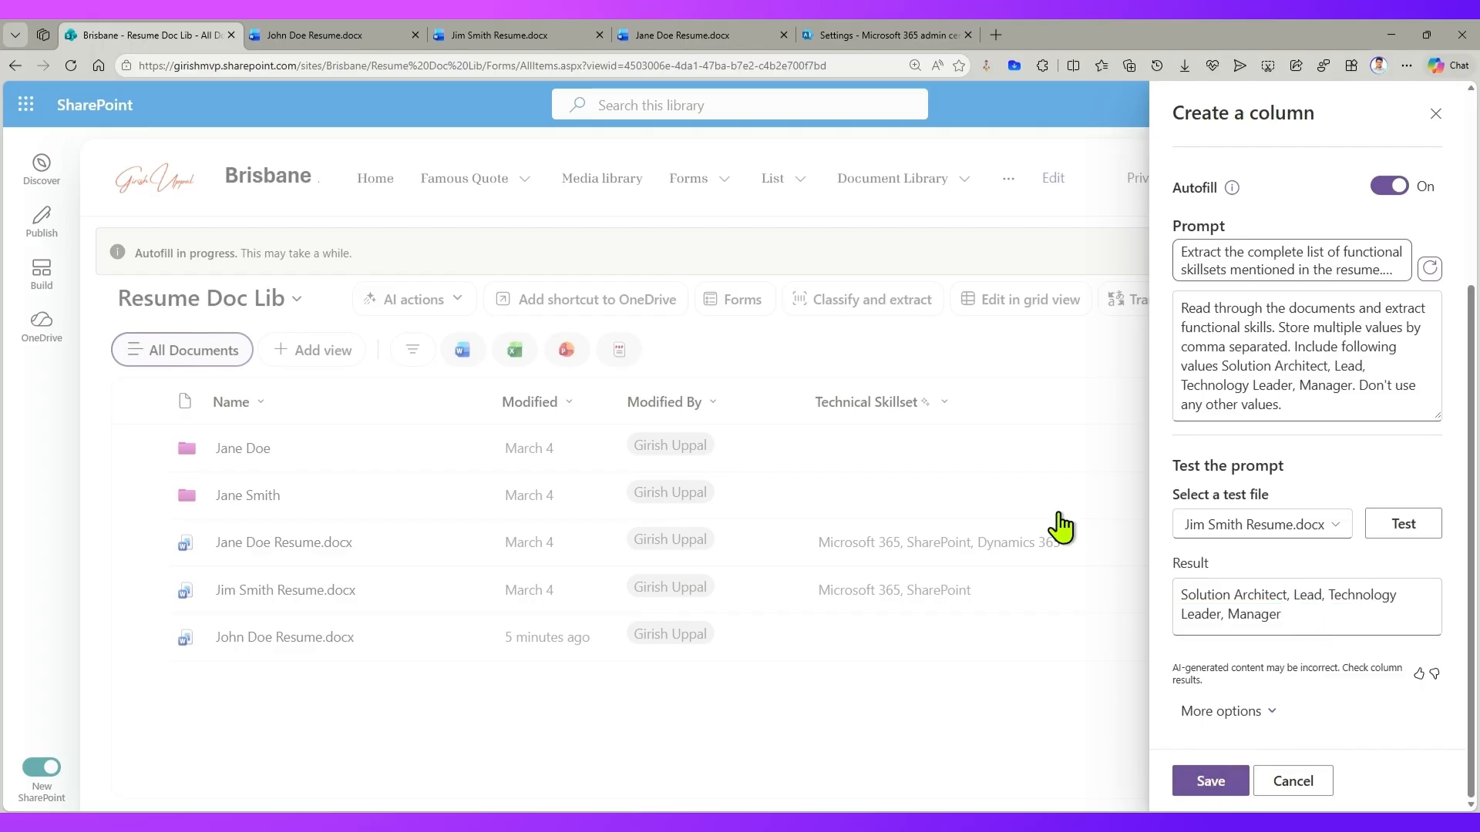